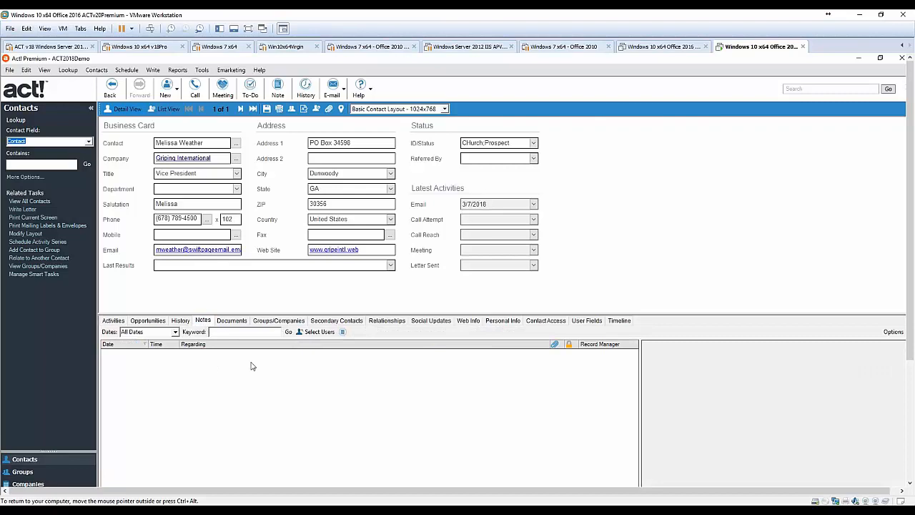
Add a note to the open contact reading "Loves texas bbq" and save it.
click(278, 96)
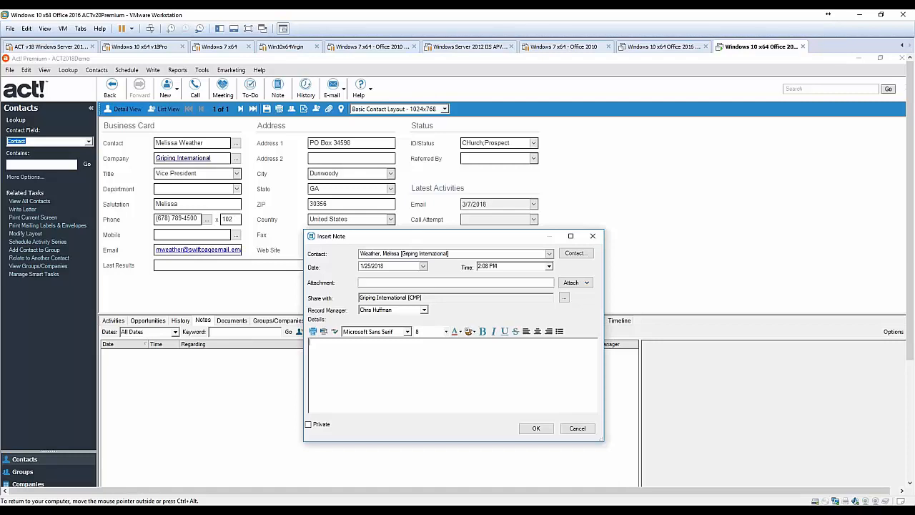
text(Loves texas bbq)
key(BackSpace)
text(q)
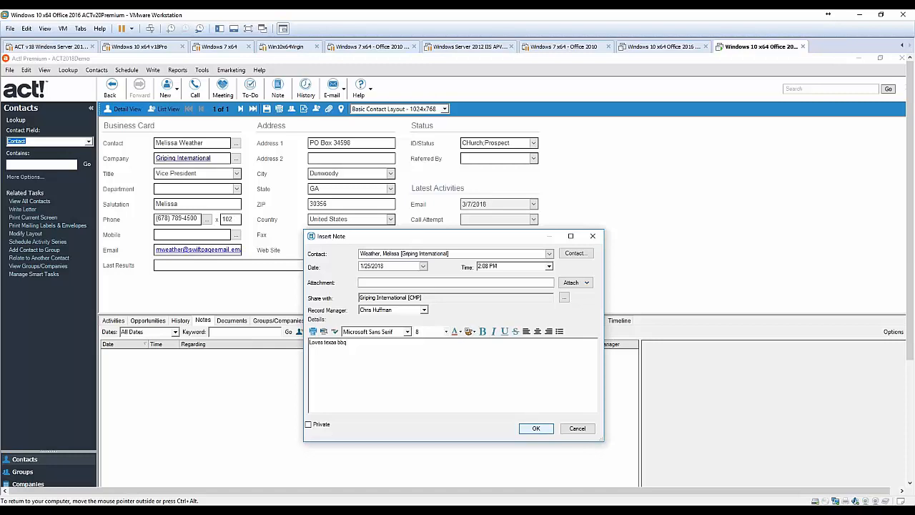
click(532, 428)
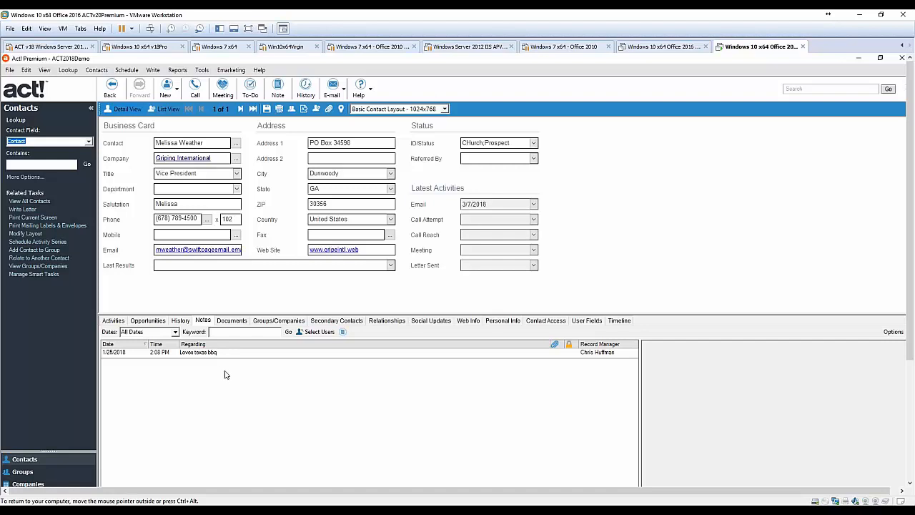
Start a new history entry of type Call for the contact, regarding "Discuss Legal Points".
click(181, 321)
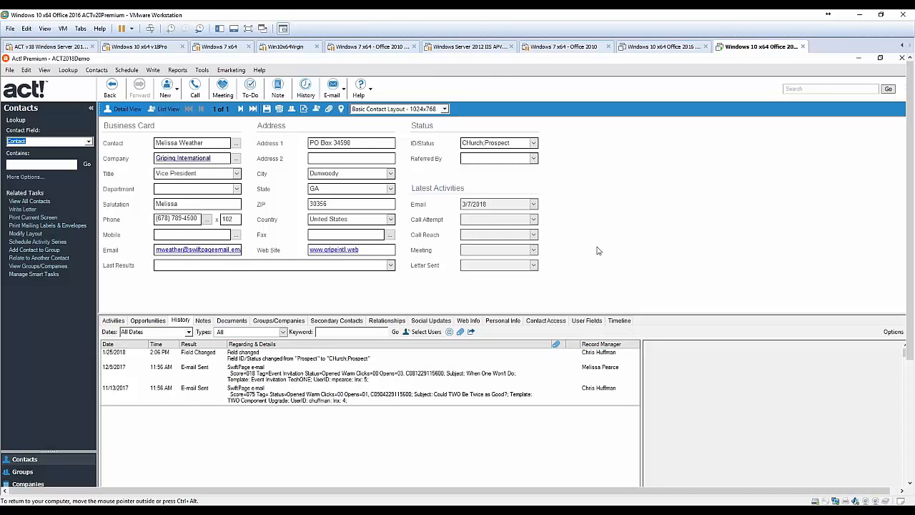
key(ctrl+h)
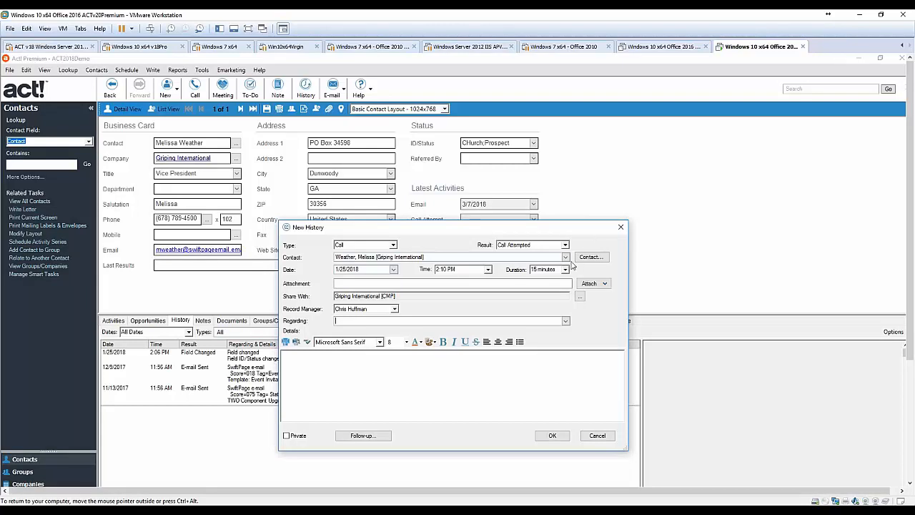
click(392, 245)
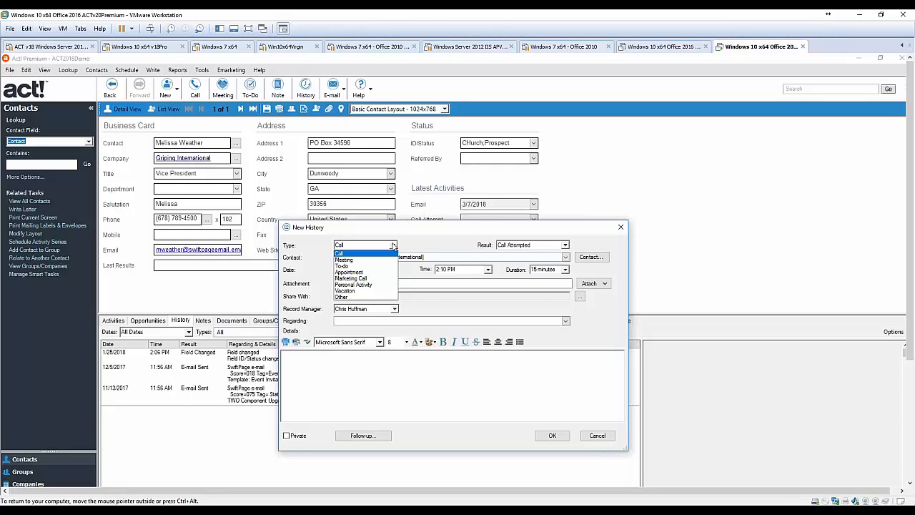
click(369, 254)
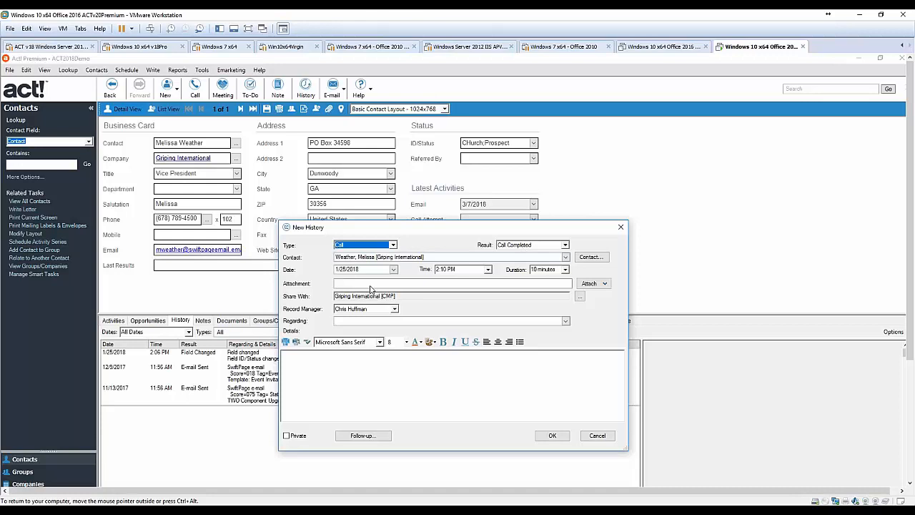
click(350, 321)
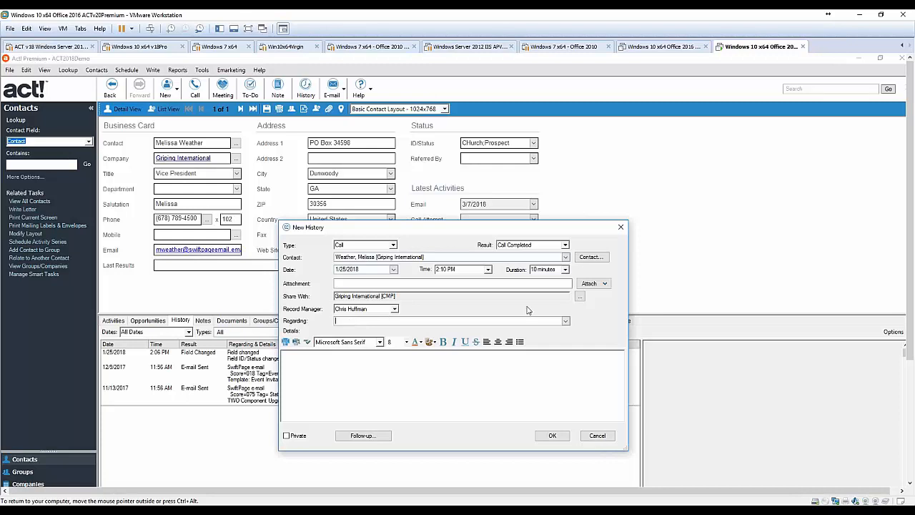
click(565, 321)
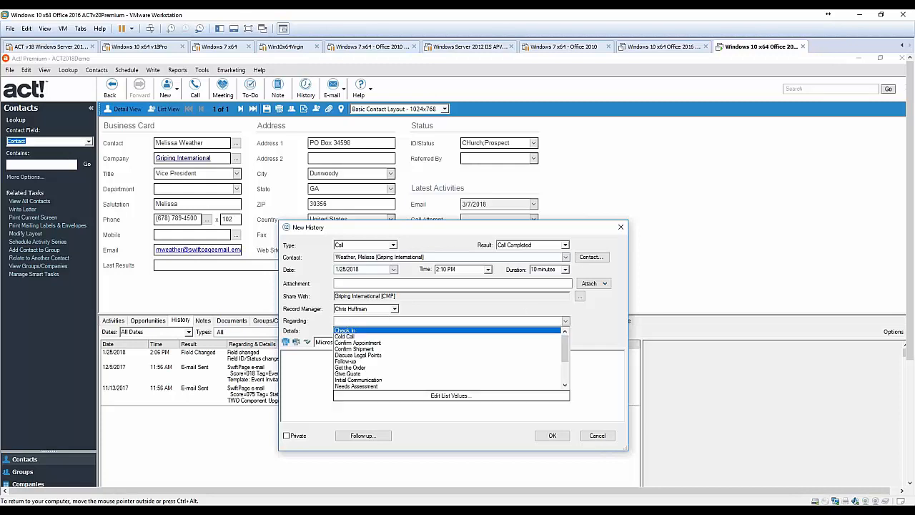
click(389, 355)
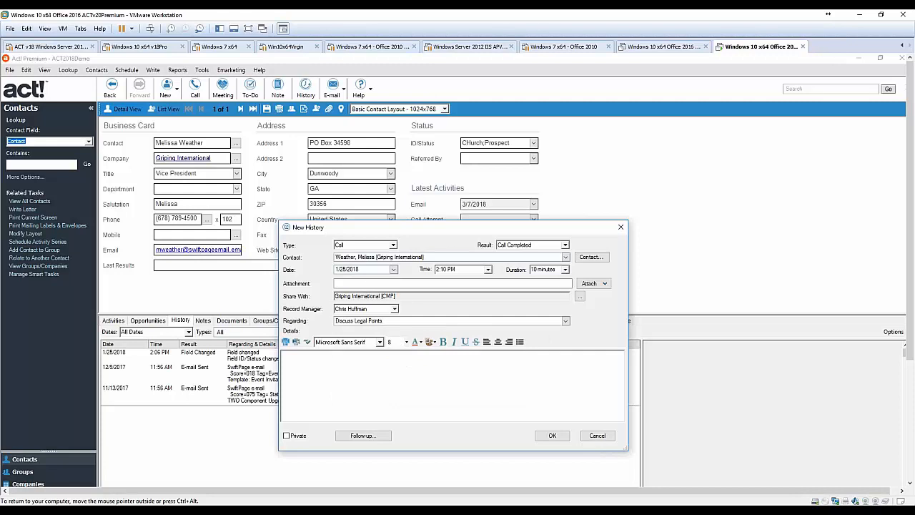
Set the call history's date to 1/16/2018 and time to 12:30 PM, and save the entry.
click(423, 366)
click(394, 270)
click(358, 310)
click(488, 271)
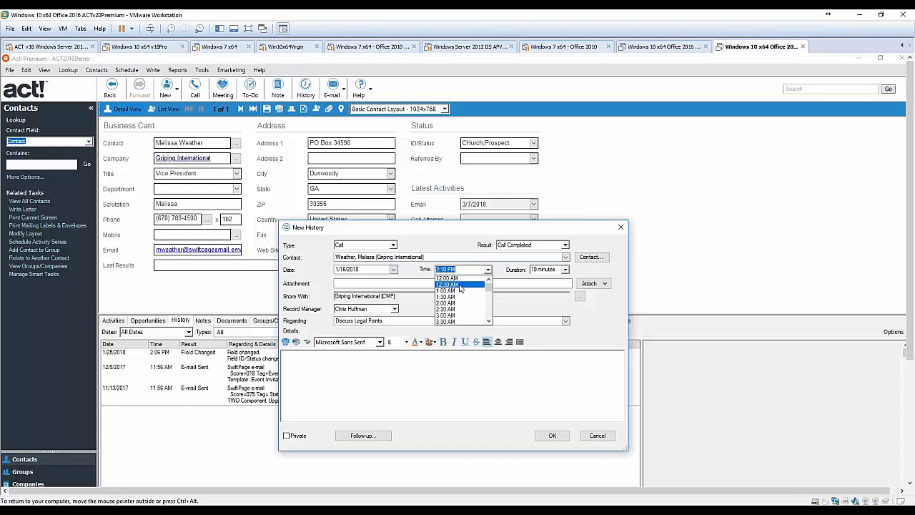
click(447, 284)
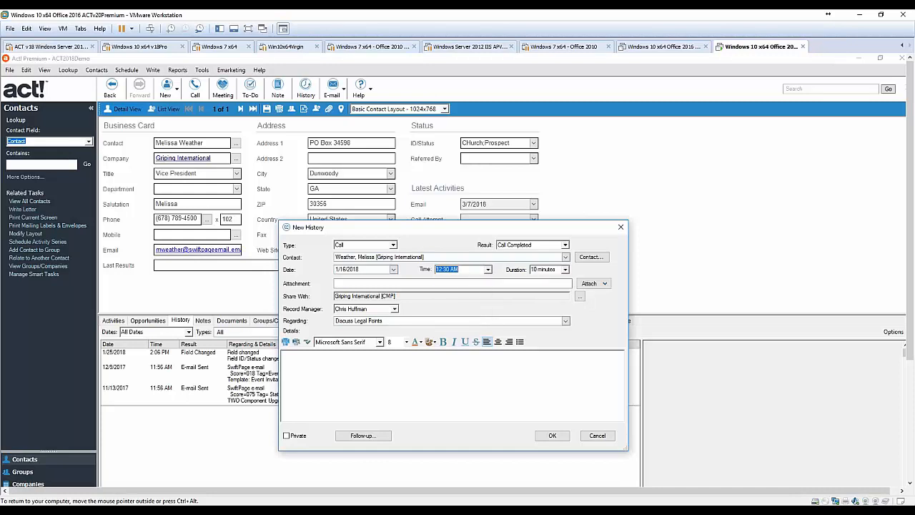
click(488, 270)
scroll(490, 305, down, 2)
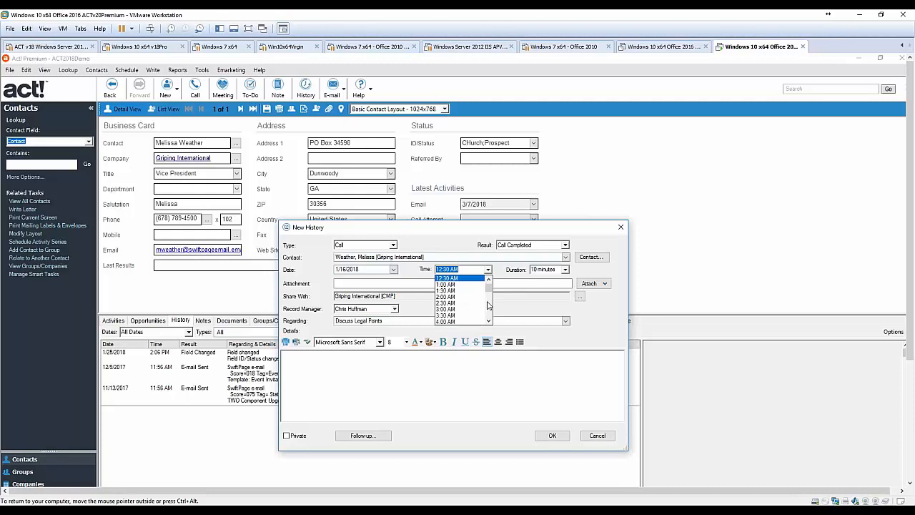
scroll(490, 305, down, 3)
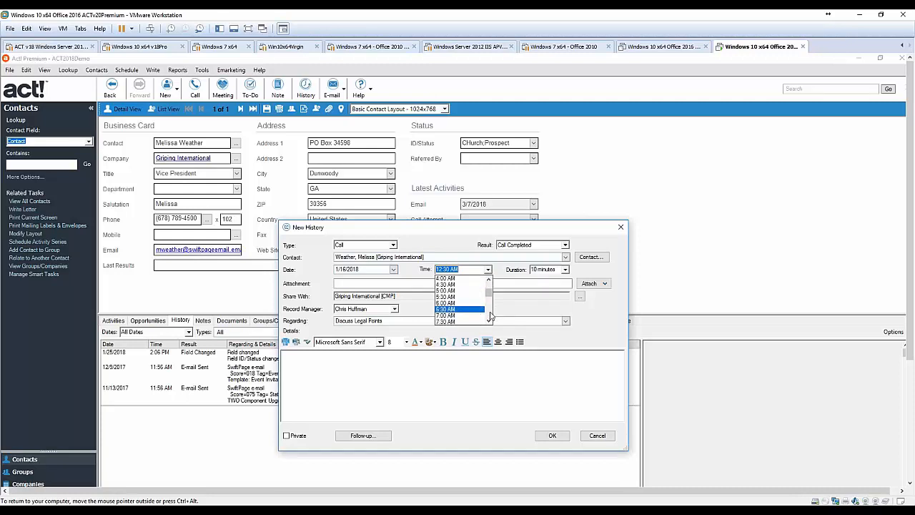
scroll(490, 314, down, 2)
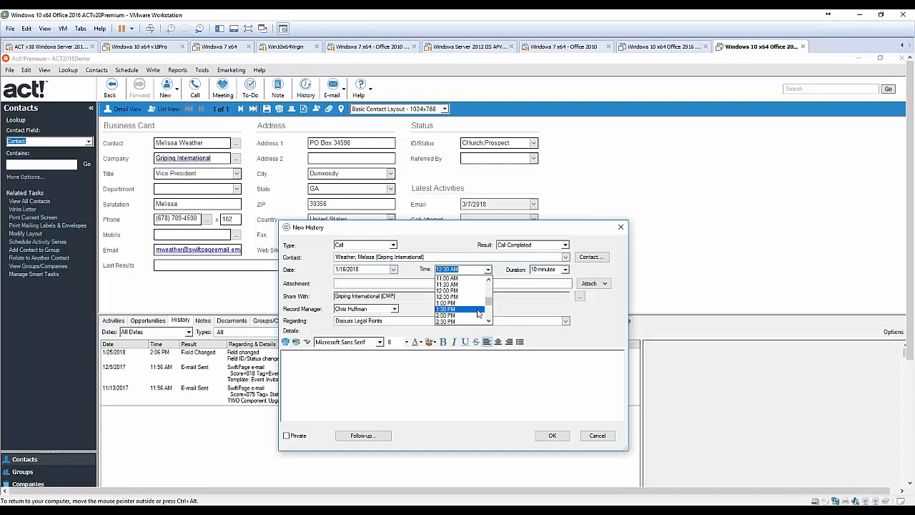
click(475, 296)
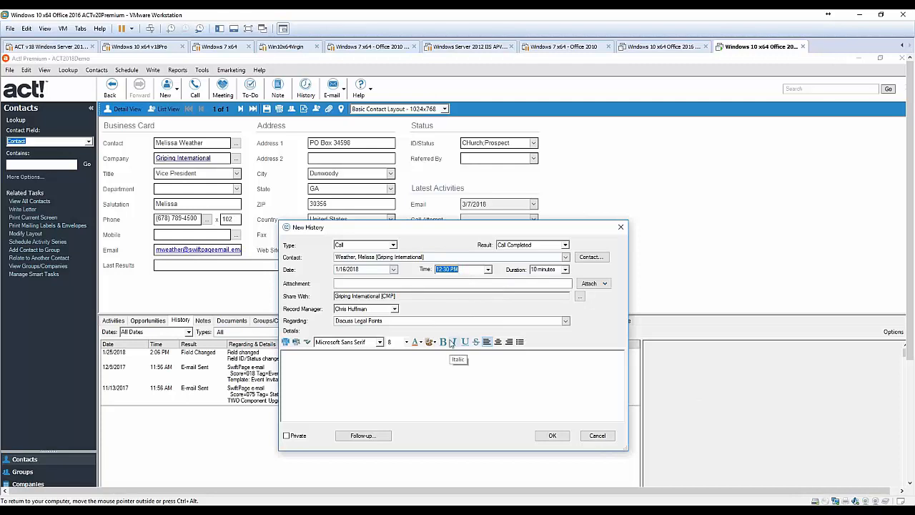
click(548, 435)
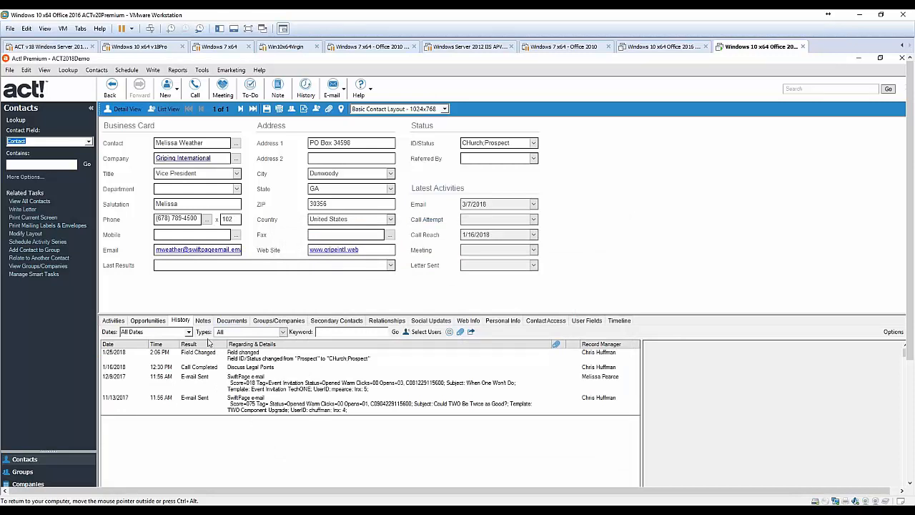
Filter the contact's history list to show only the Activity Histories type.
click(282, 331)
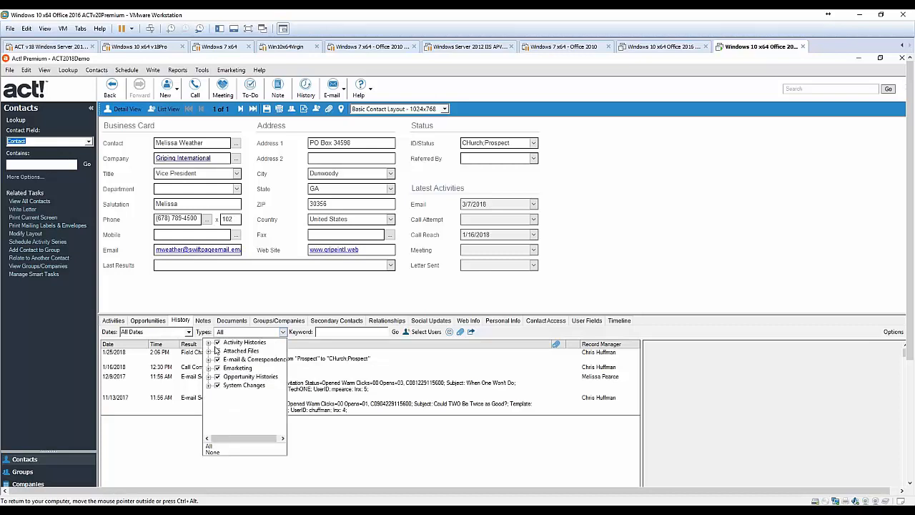
click(212, 452)
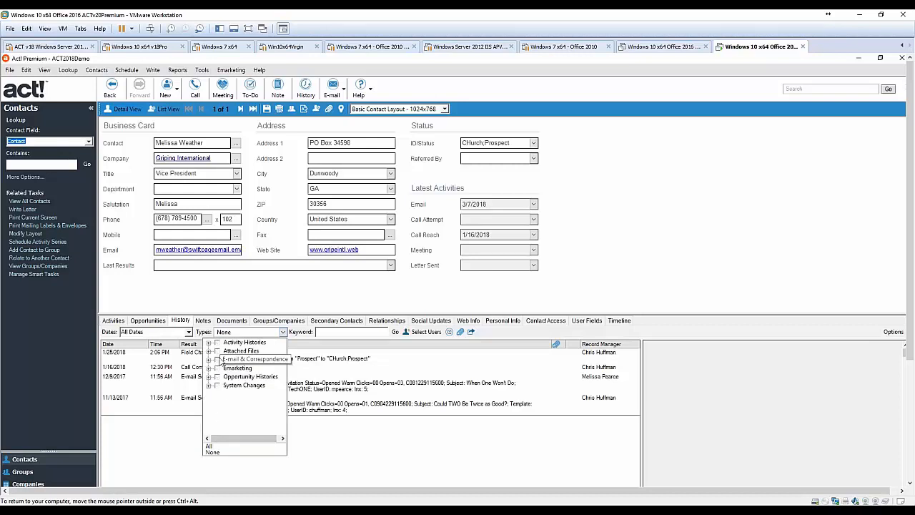
click(218, 341)
click(271, 303)
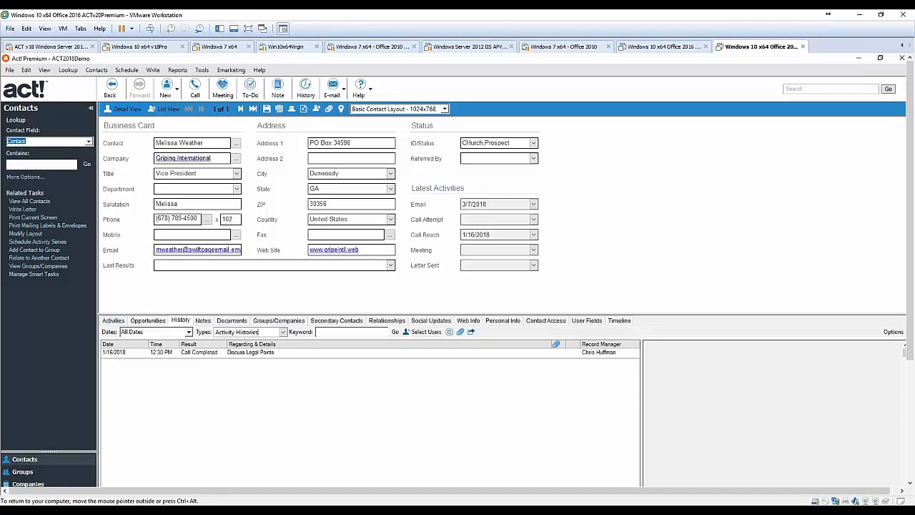
Review the contact's notes alongside the filtered history entries.
click(200, 323)
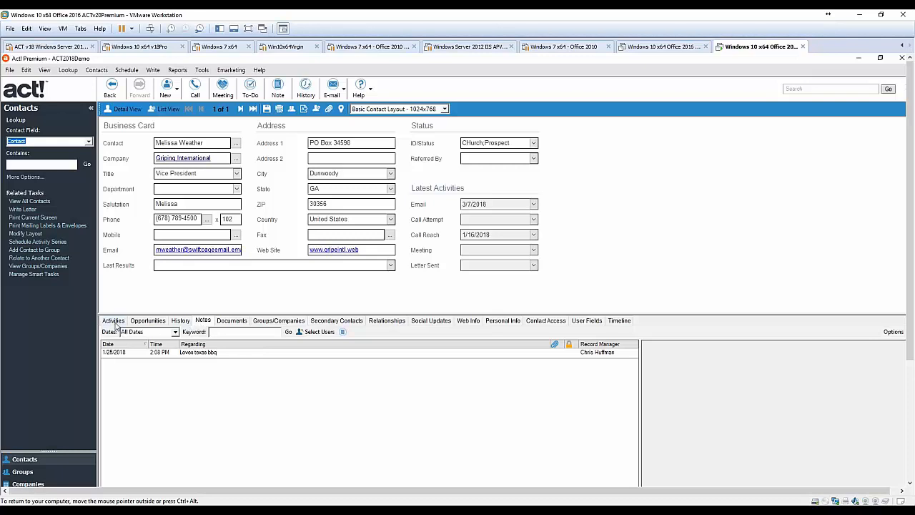
click(190, 321)
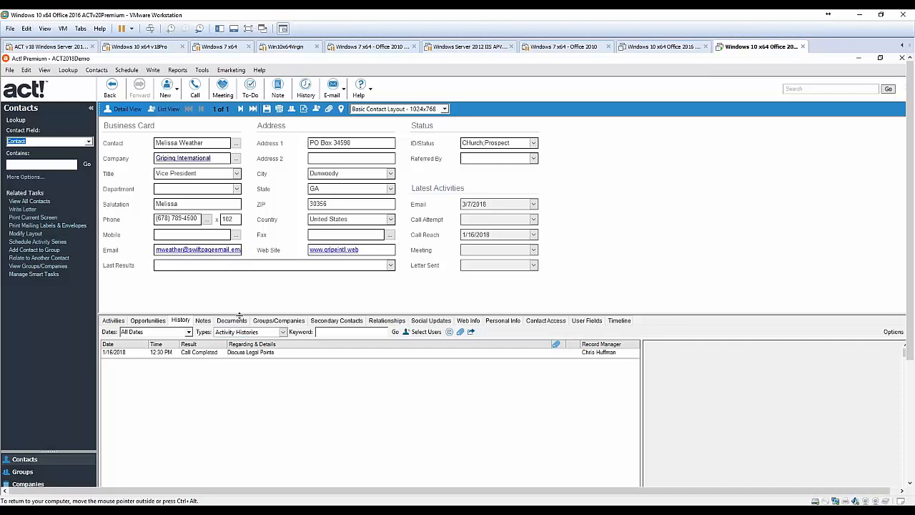
click(204, 320)
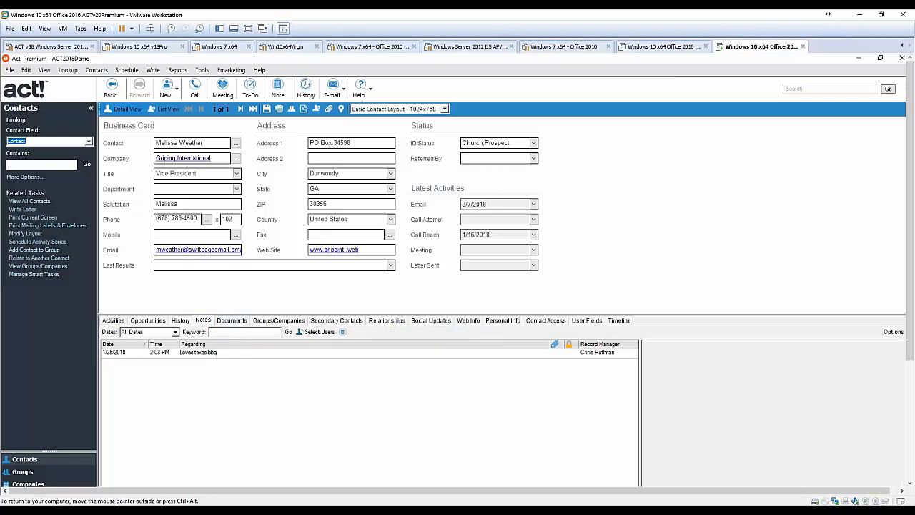
click(183, 323)
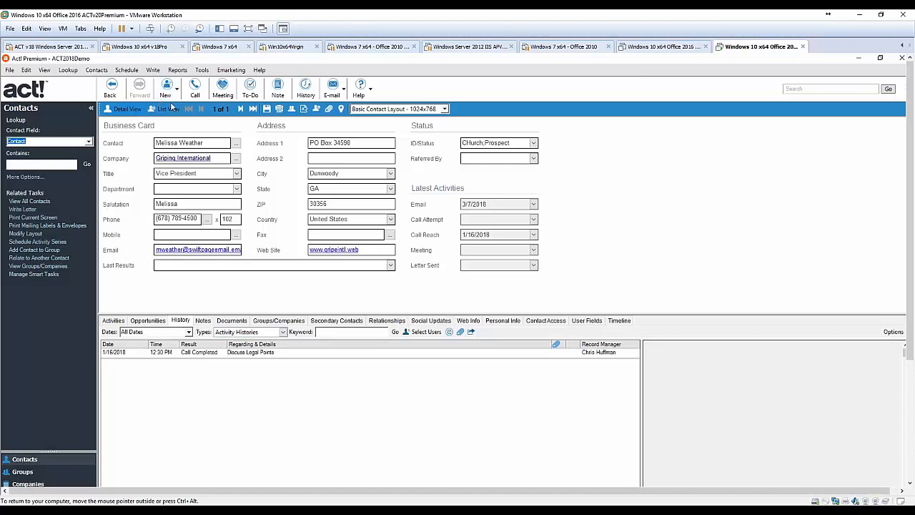
Start scheduling a meeting with the contact on 2/2/2018 from 11:00 AM to 12:30 PM.
click(221, 93)
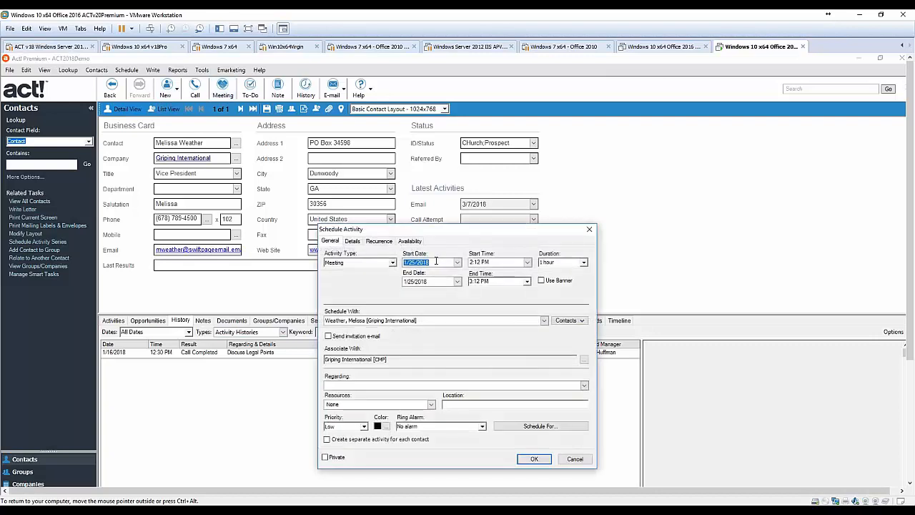
click(457, 262)
click(446, 316)
click(527, 262)
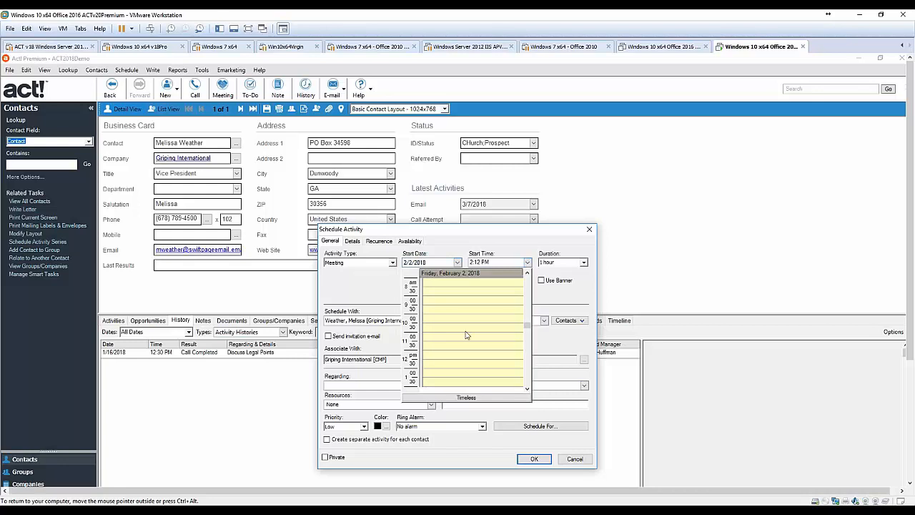
click(441, 340)
drag(440, 350, 442, 358)
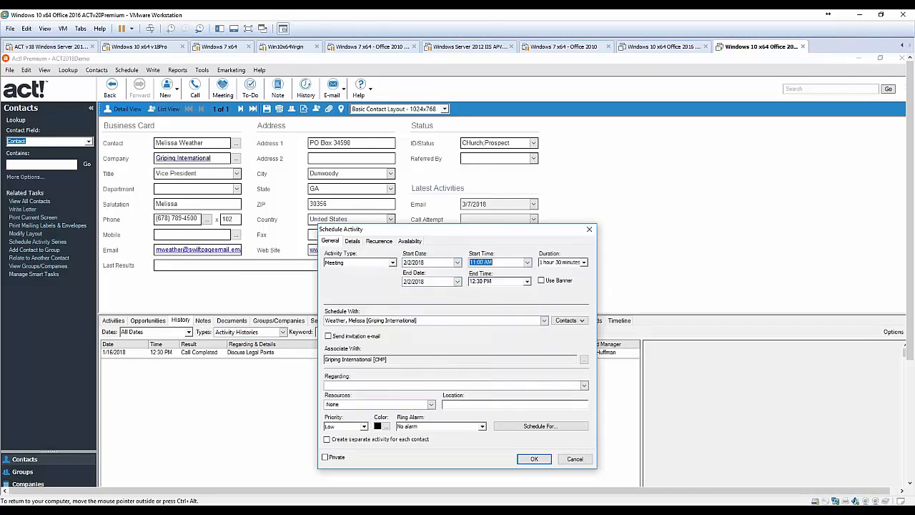
Set the meeting's regarding text to "BBQ Lunch for Demo", save it and display the contact's activities.
click(386, 385)
text(BBQ Lunch for Demo)
click(533, 458)
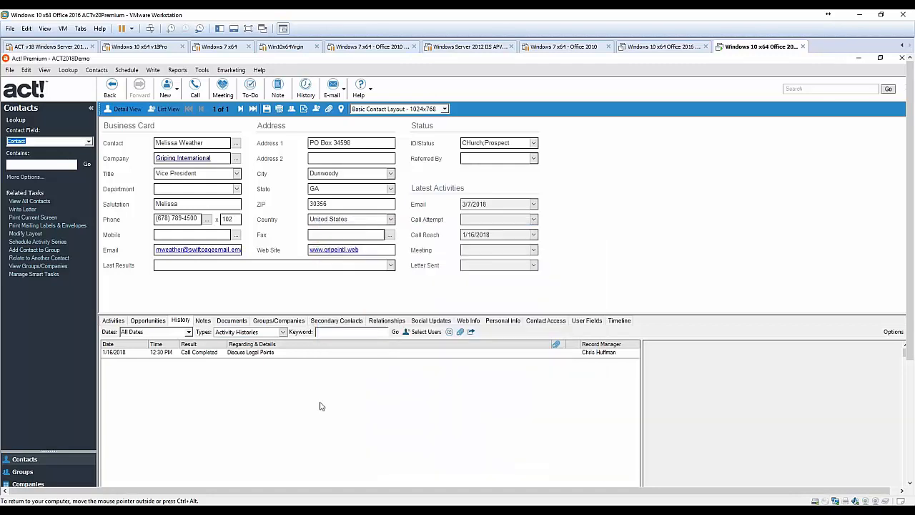
click(125, 322)
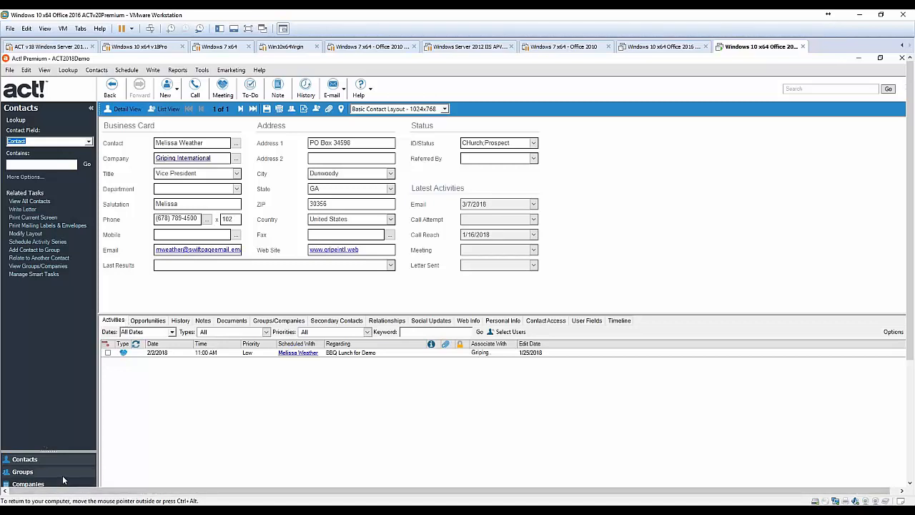
In the work-week calendar for January 29 to February 2, move Friday's "BBQ Lunch for Demo" meeting to start at 8:00 AM.
click(45, 70)
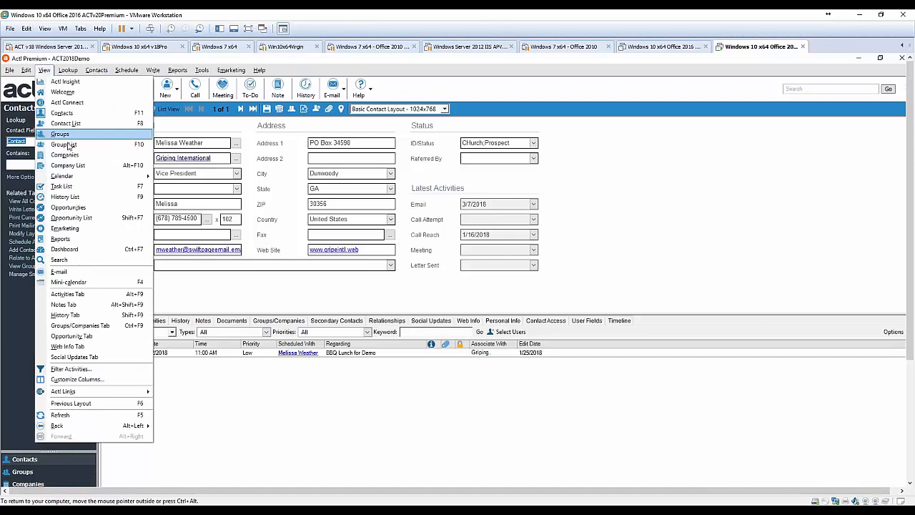
mouse_move(82, 179)
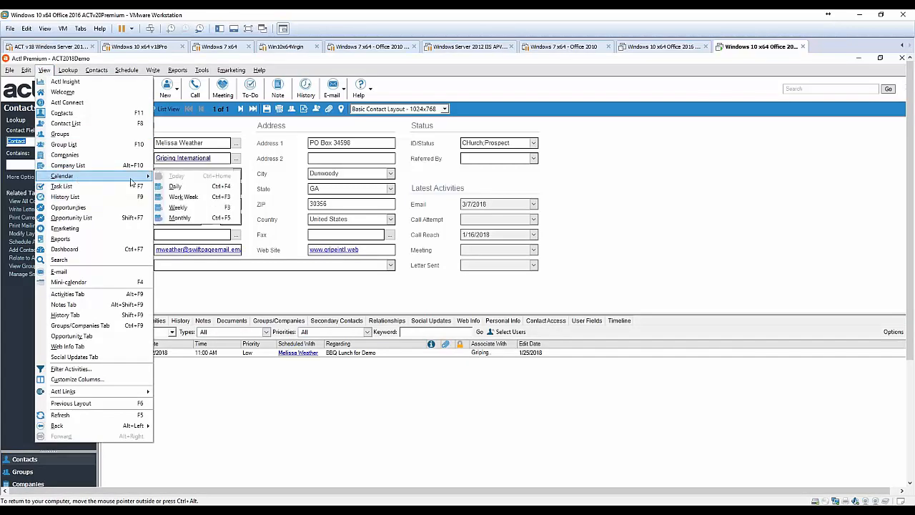
click(186, 198)
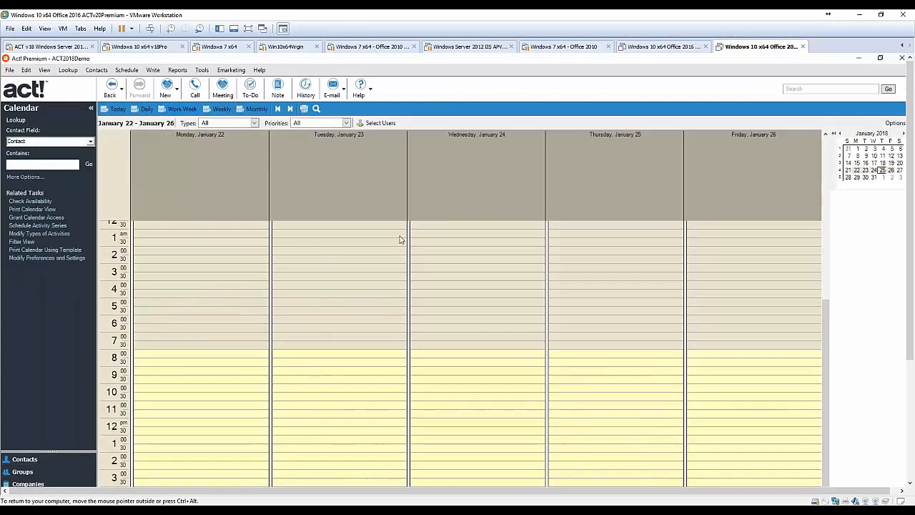
click(891, 178)
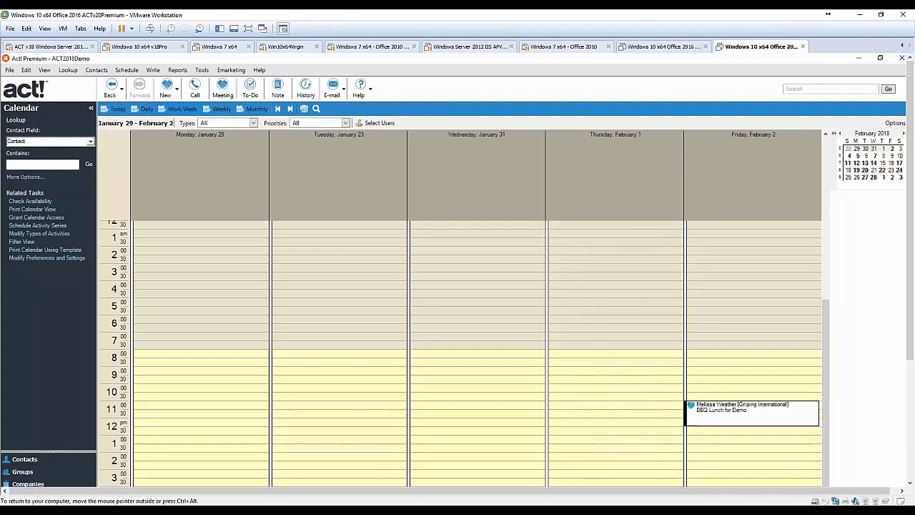
drag(718, 410, 720, 358)
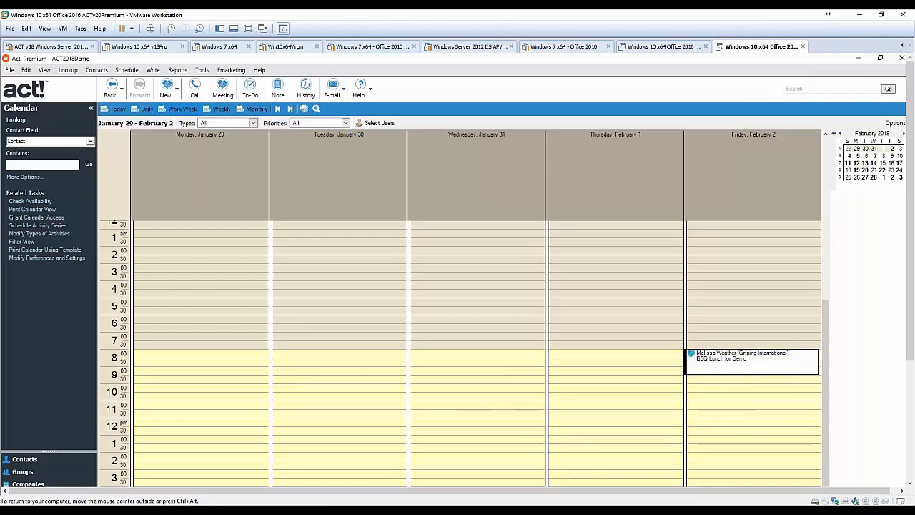
click(712, 370)
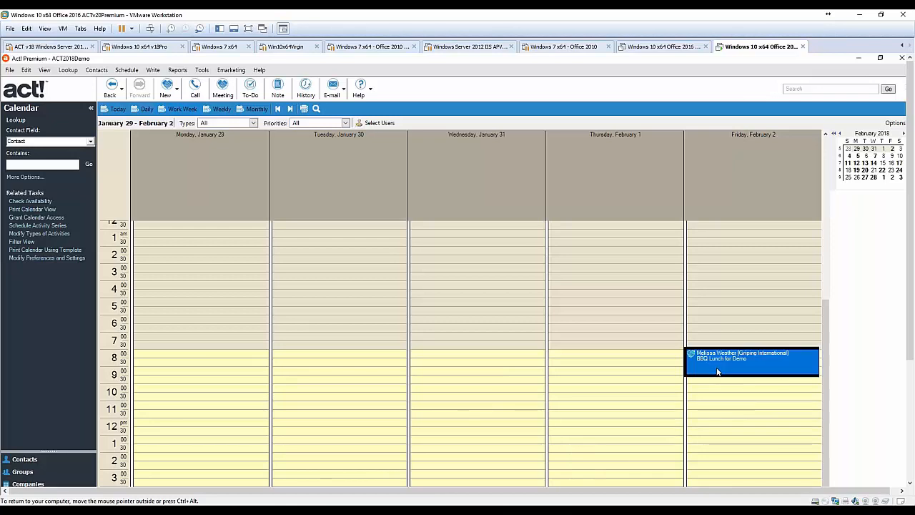
Go to the contact record linked to Friday's "BBQ Lunch for Demo" meeting.
right_click(713, 369)
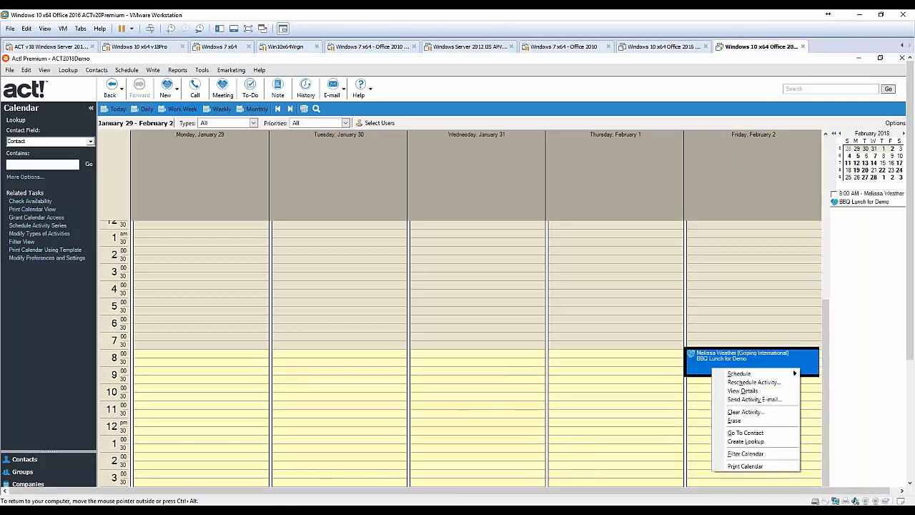
click(747, 433)
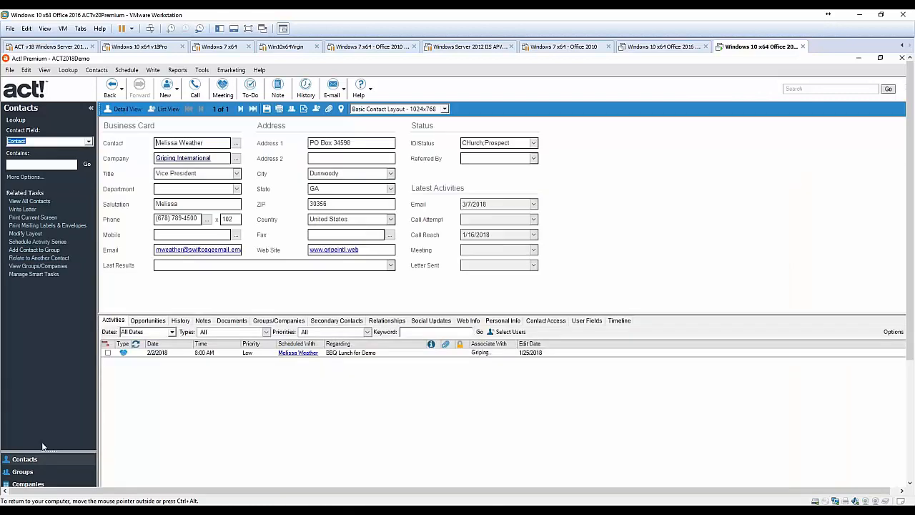
click(35, 458)
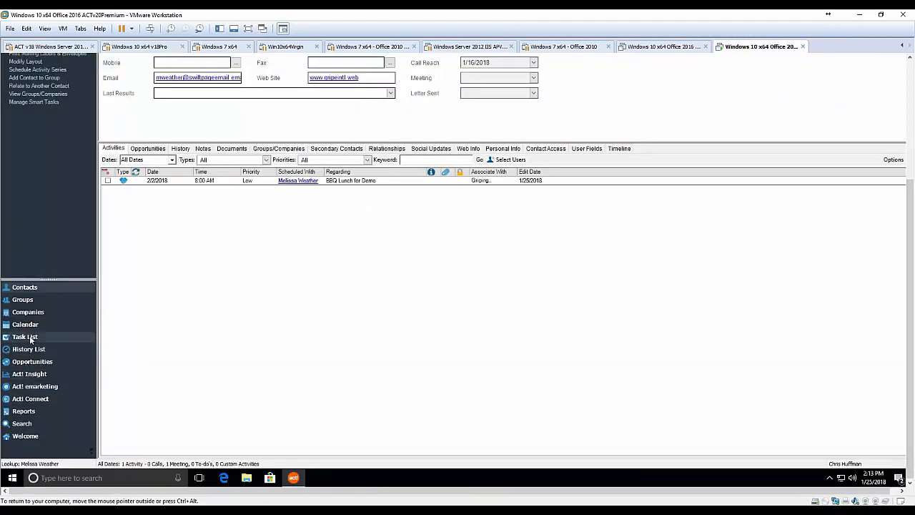
Filter the task list to Future dates, look through the scheduled activities and check the other date filter options.
click(27, 337)
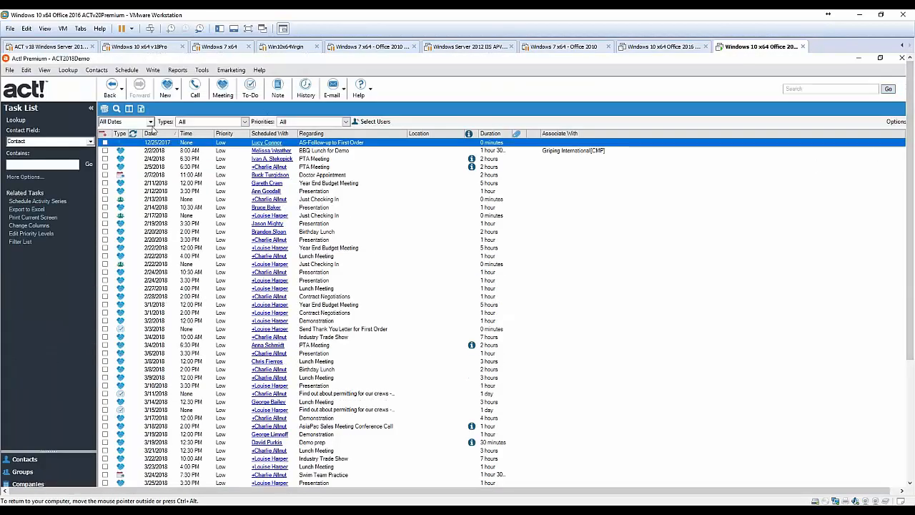
click(151, 123)
click(115, 145)
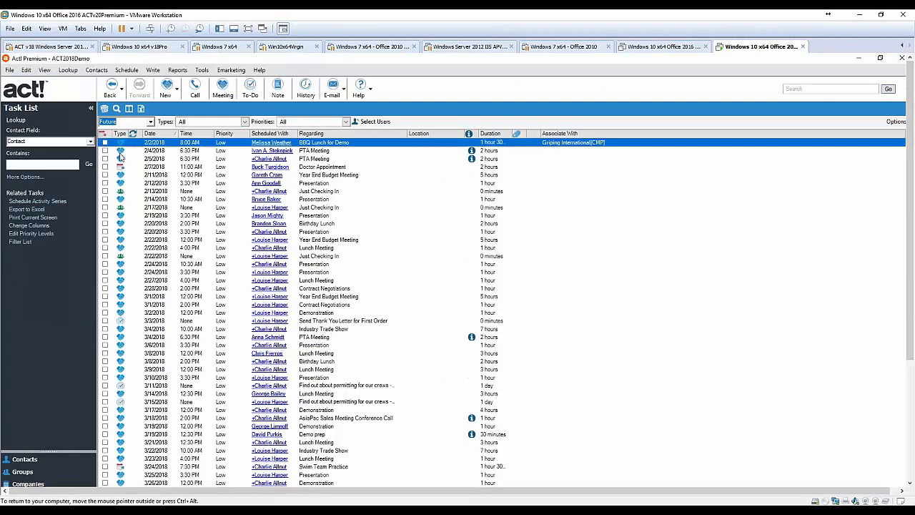
scroll(357, 290, down, 8)
scroll(357, 290, up, 8)
scroll(356, 291, down, 7)
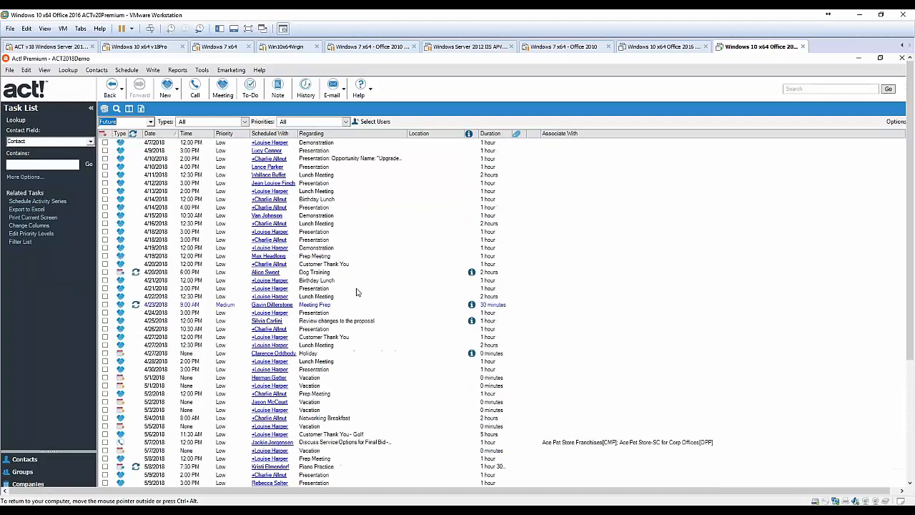
scroll(358, 291, up, 6)
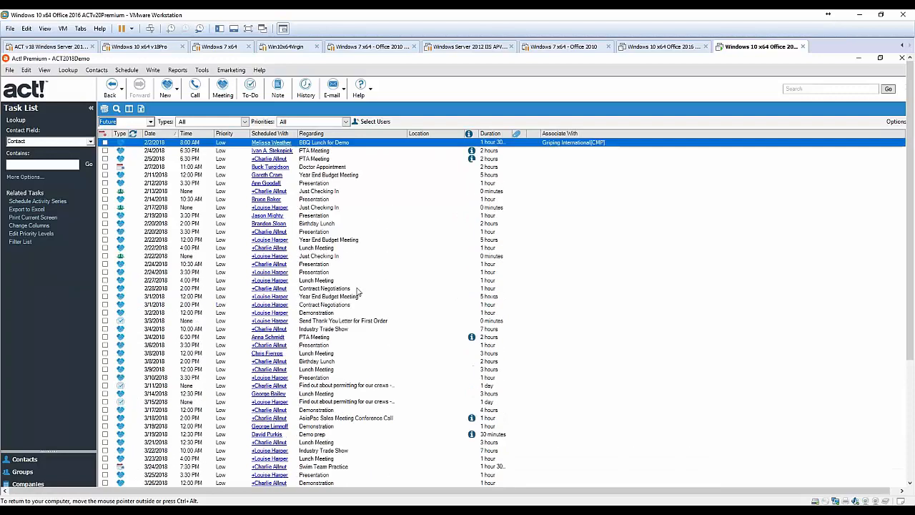
click(148, 121)
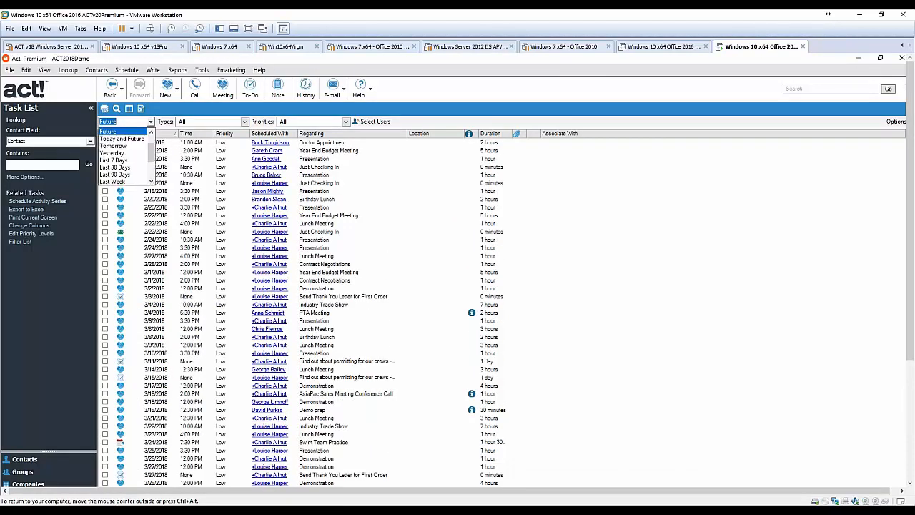
click(140, 154)
Clear the contact's "BBQ Lunch for Demo" activity as Meeting Held with its details added to history, and display the contact's history.
click(25, 458)
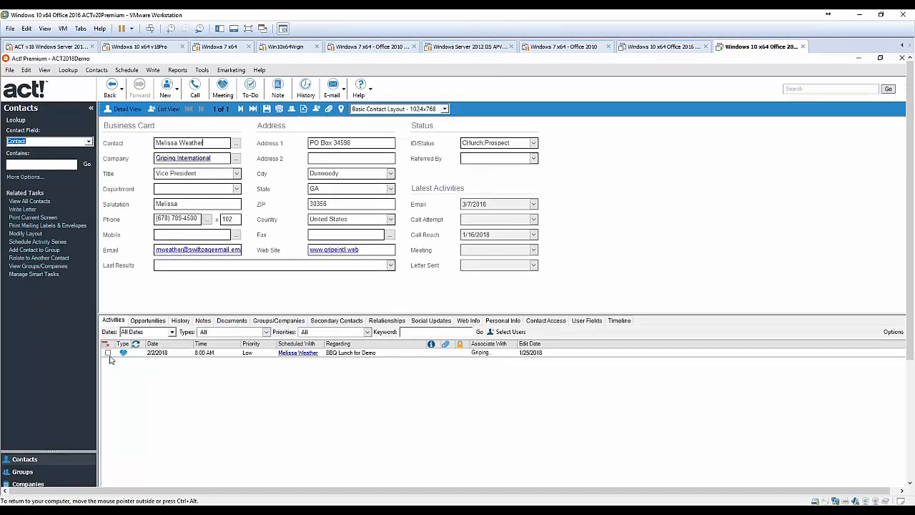
click(107, 353)
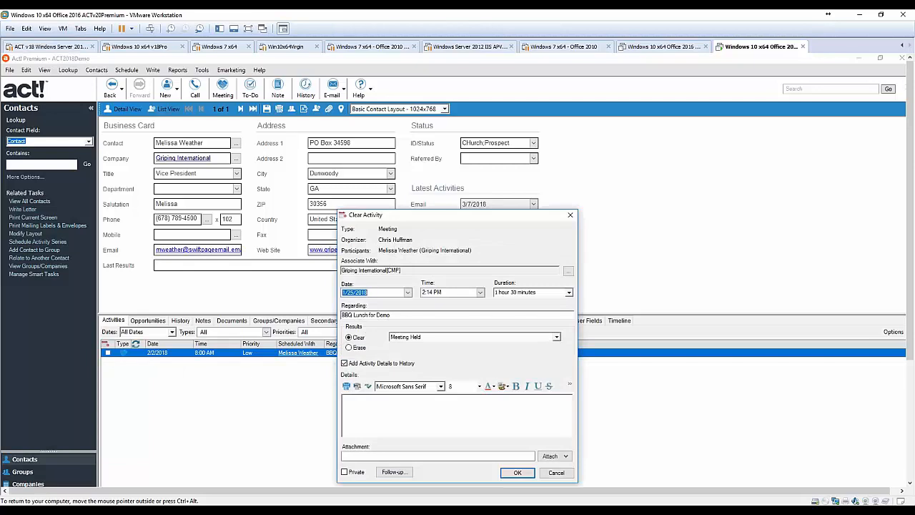
click(510, 473)
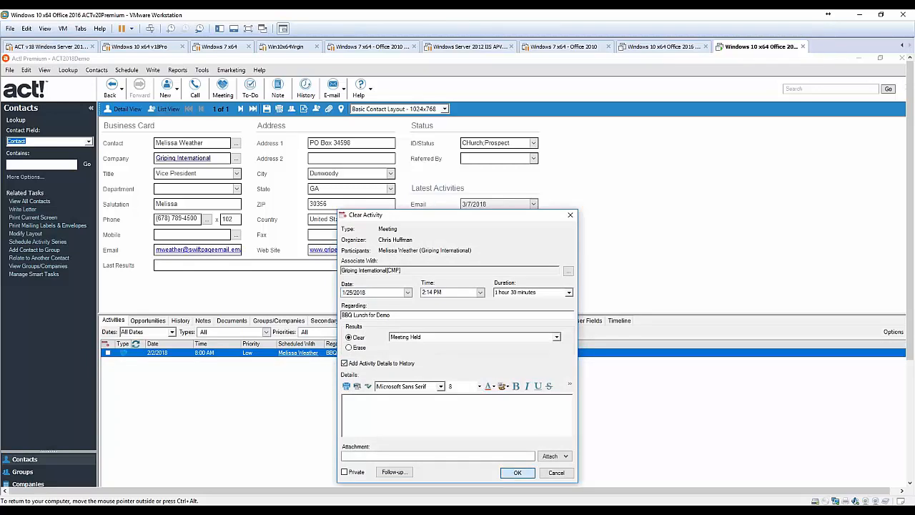
click(180, 322)
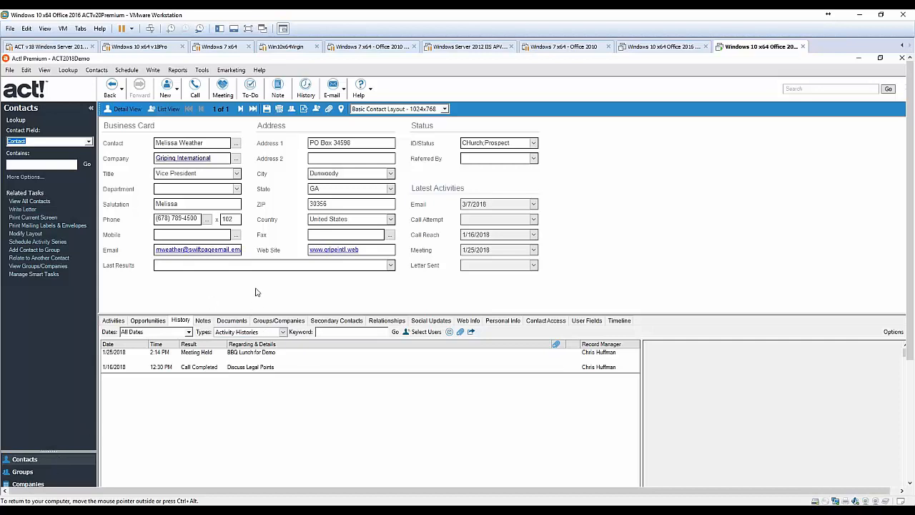
click(203, 90)
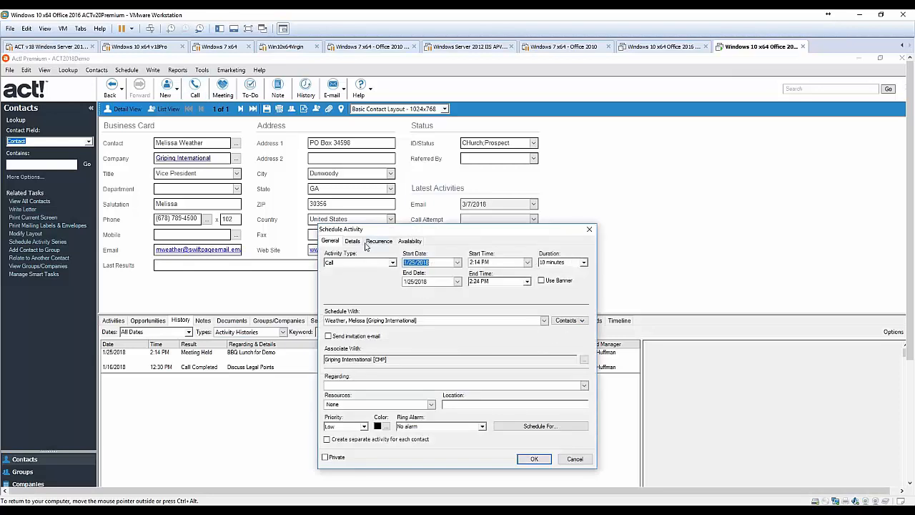
click(330, 335)
click(575, 470)
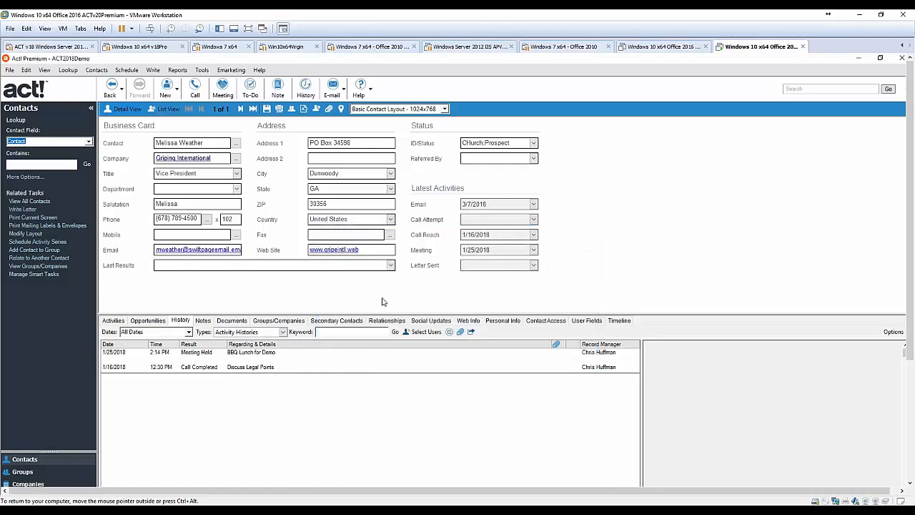
Fit the virtual machine's guest display to the VMware Workstation window.
click(46, 28)
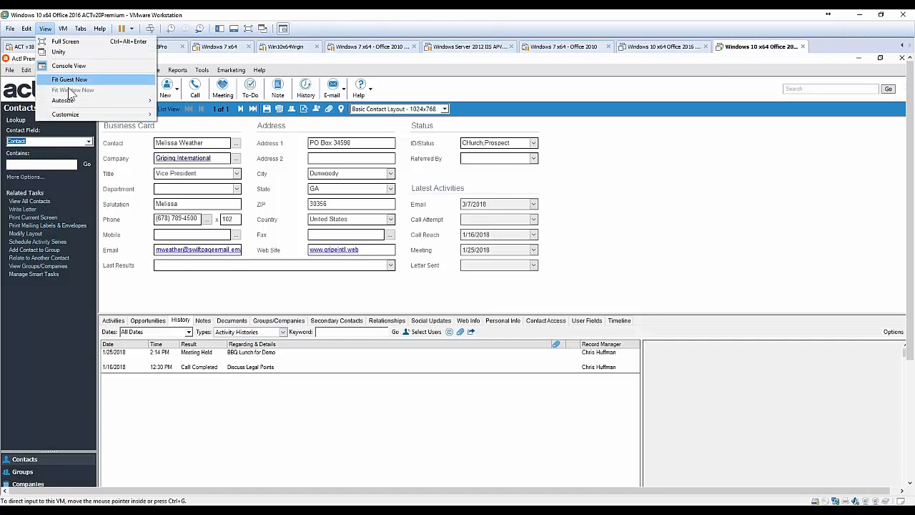
mouse_move(70, 116)
click(69, 79)
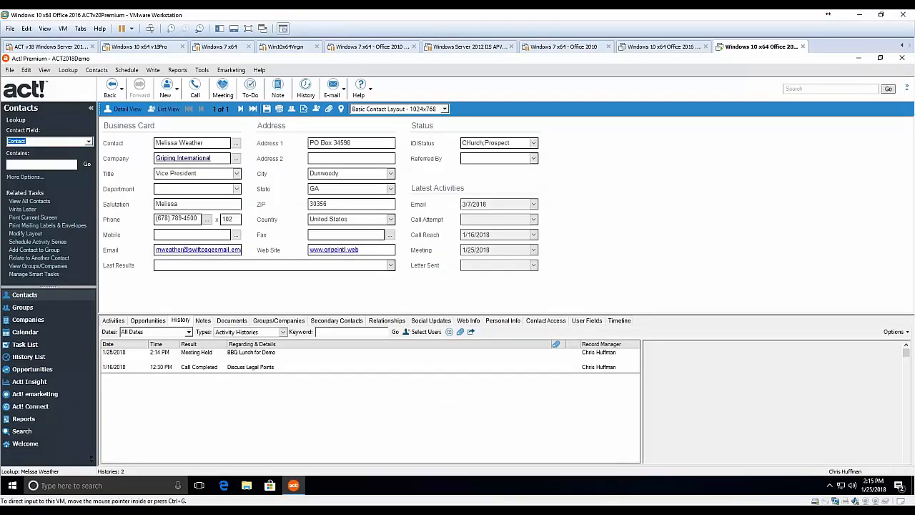
Create a new blank contact record.
right_click(602, 179)
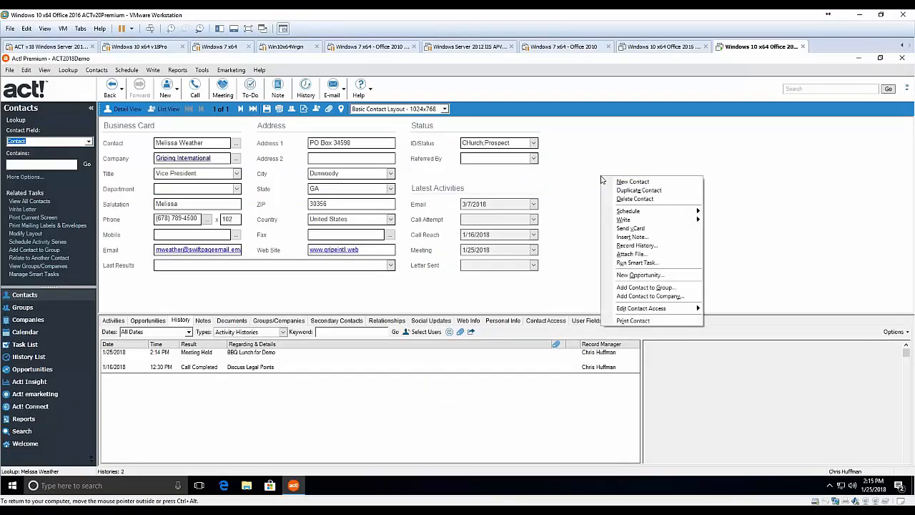
click(632, 181)
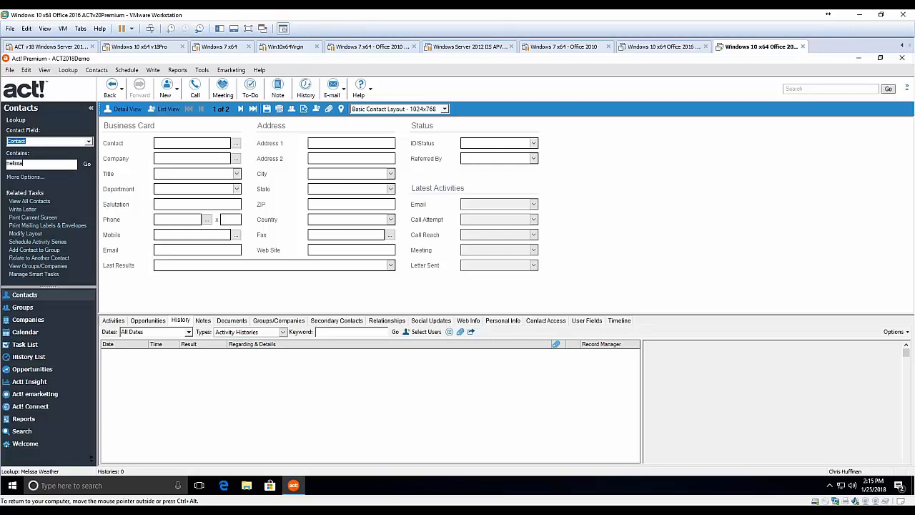
Look up contacts by the existing contact's first name and open the Griping International contact's record from the matches.
key(Return)
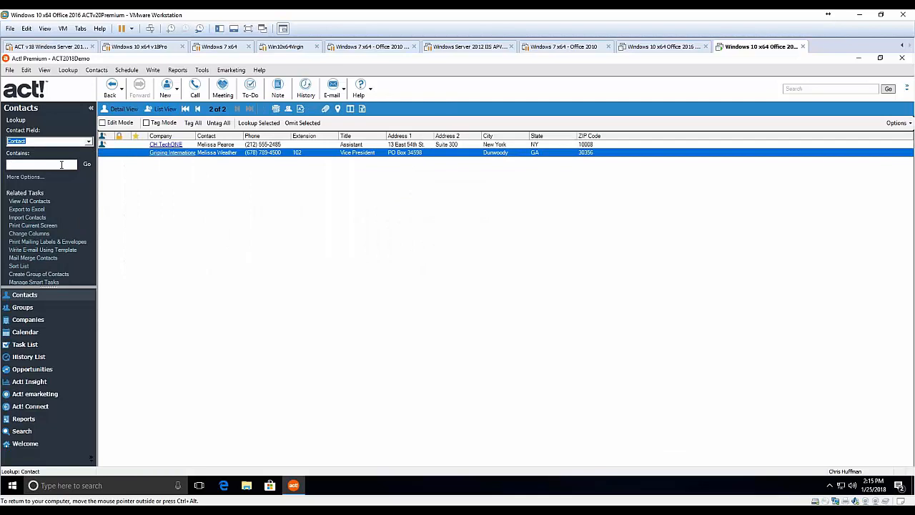
click(87, 164)
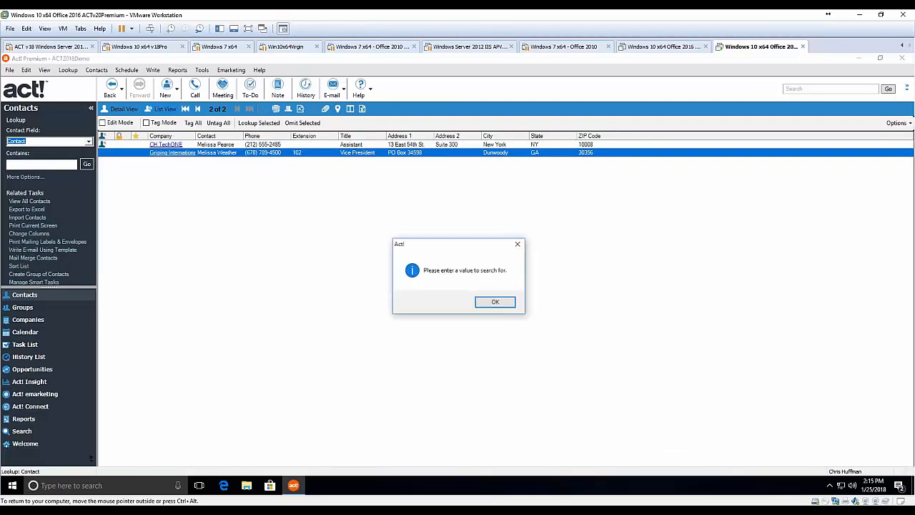
key(Return)
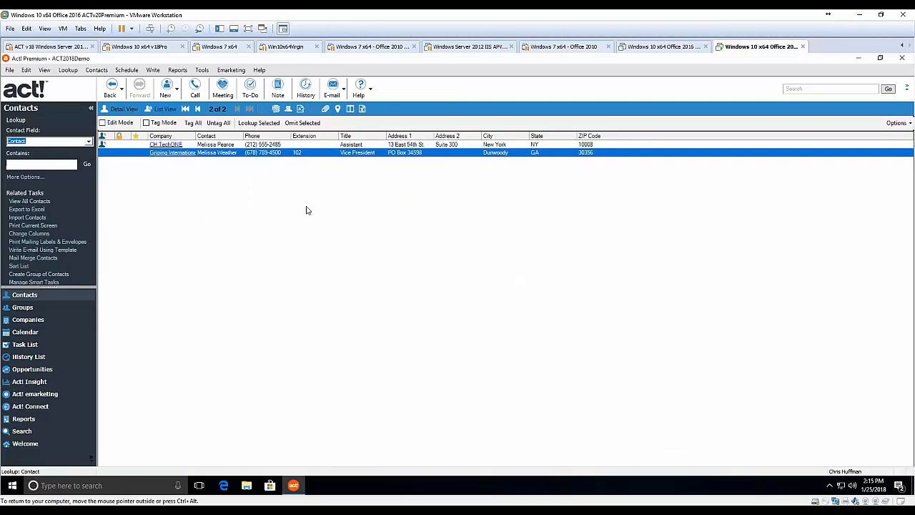
double_click(207, 154)
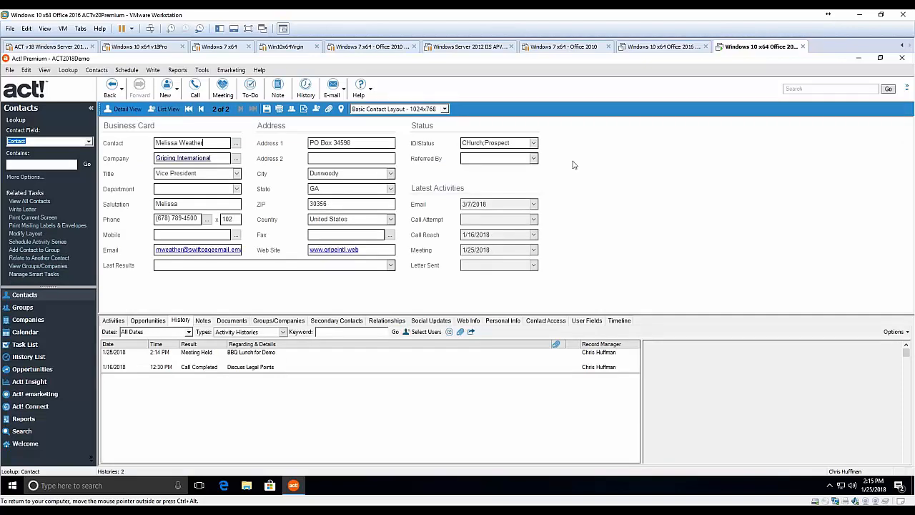
Add another blank contact and start a lookup on its Create Date field, agreeing to keep the duplicate record.
key(Insert)
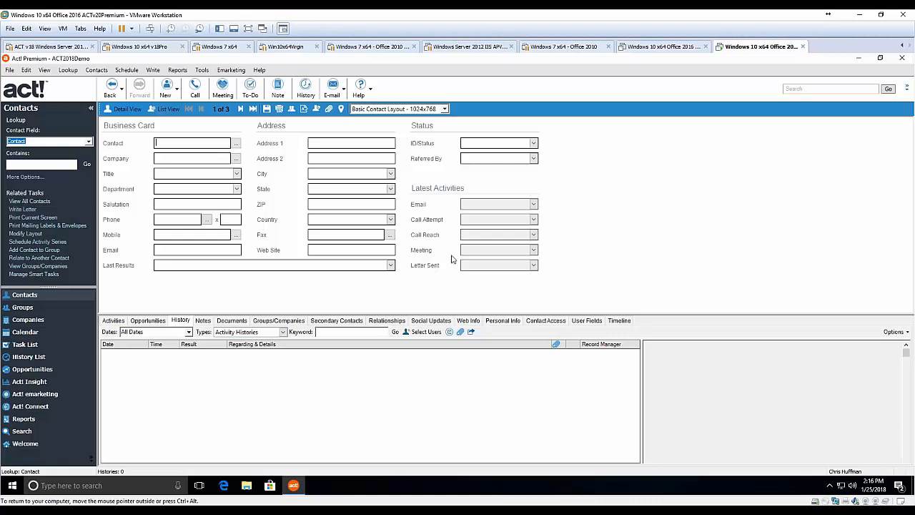
click(549, 323)
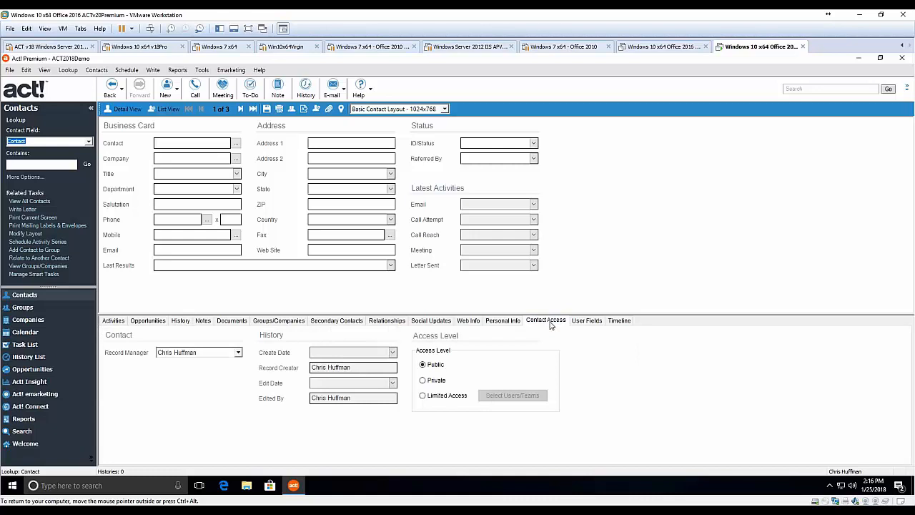
right_click(339, 353)
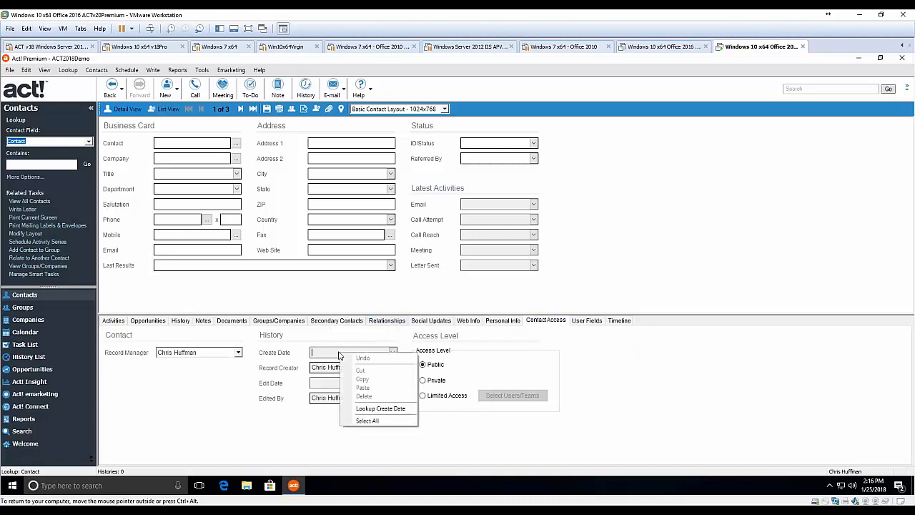
click(369, 408)
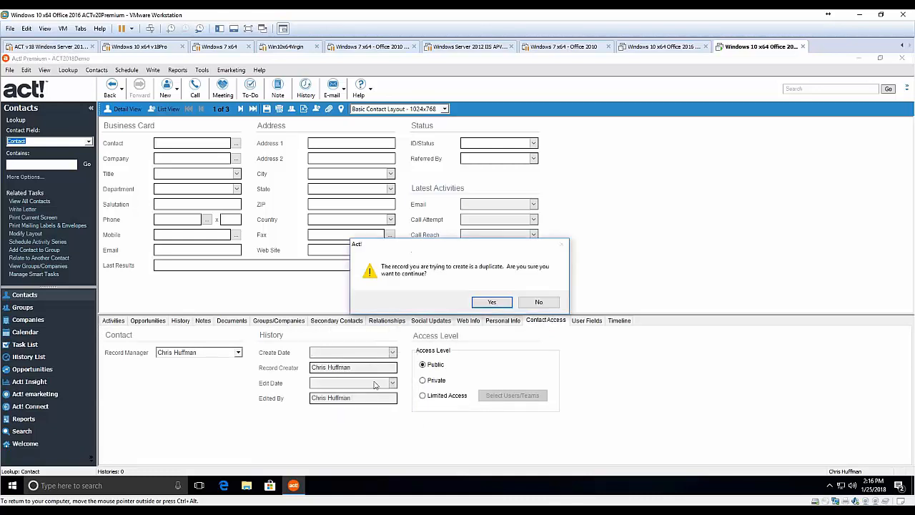
click(492, 303)
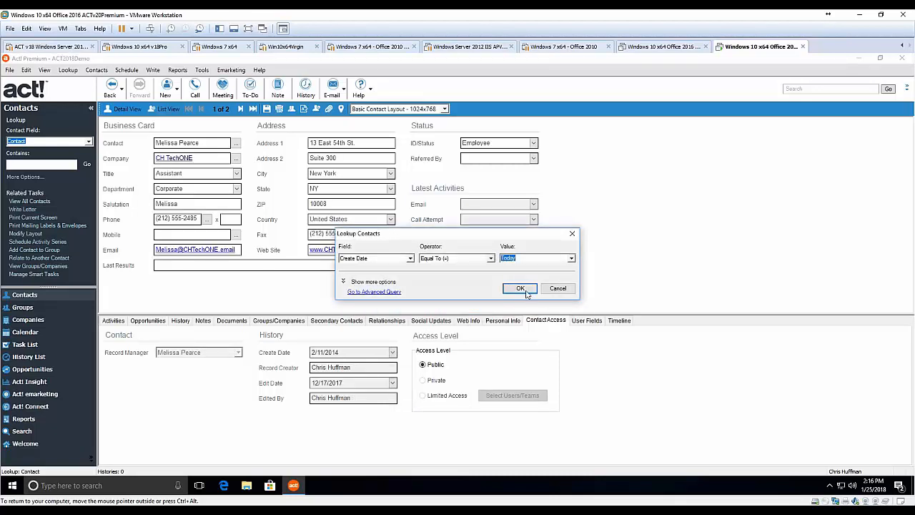
Examine the operators available for the Create Date lookup and cancel the lookup.
click(491, 259)
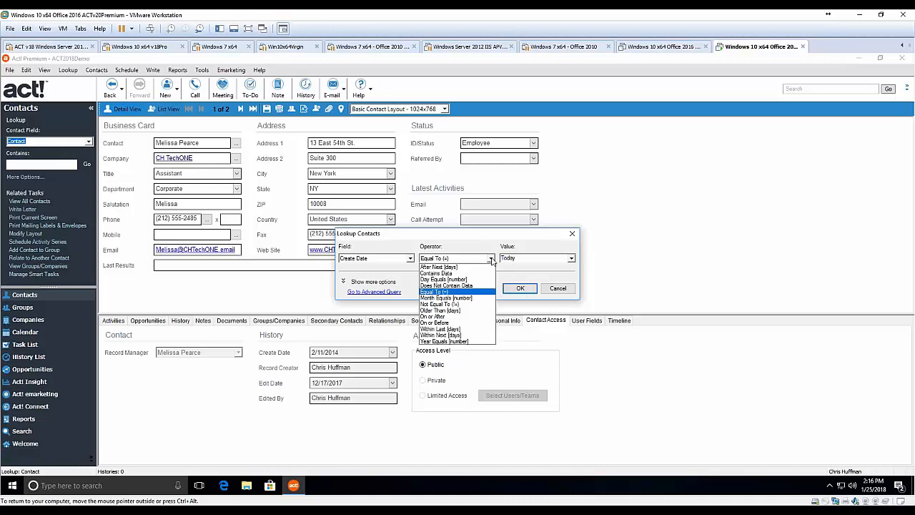
click(564, 293)
click(564, 291)
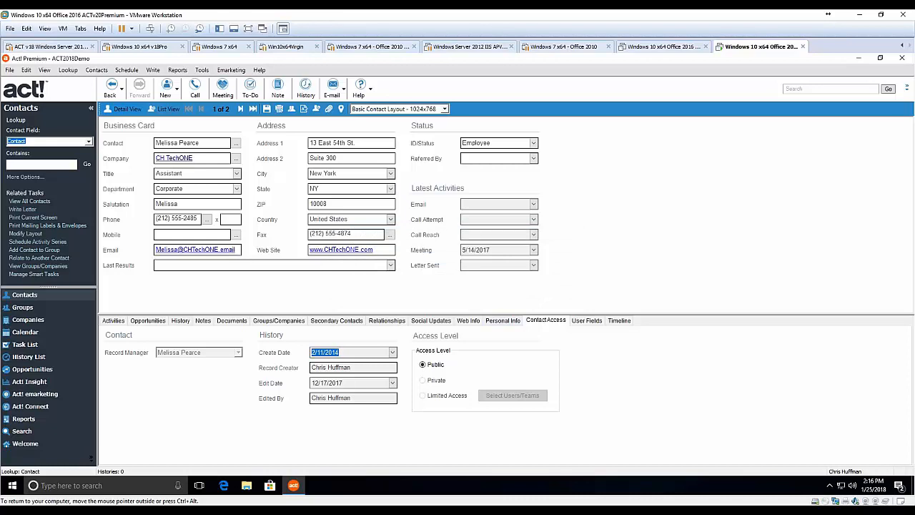
Look up all contacts in the contact list view.
click(167, 108)
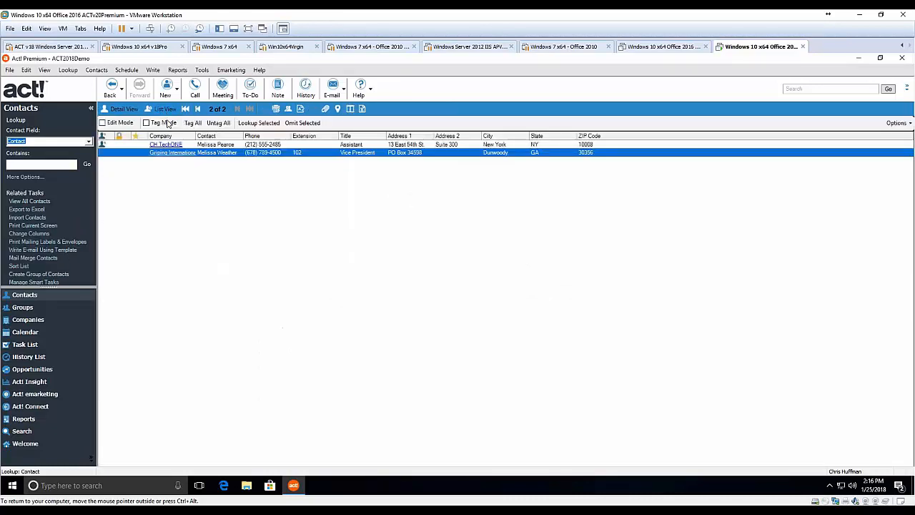
click(68, 70)
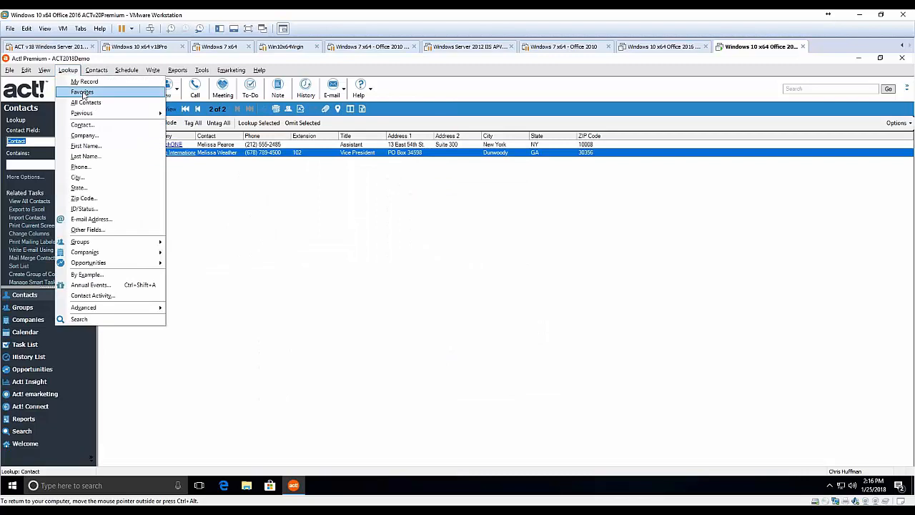
click(85, 103)
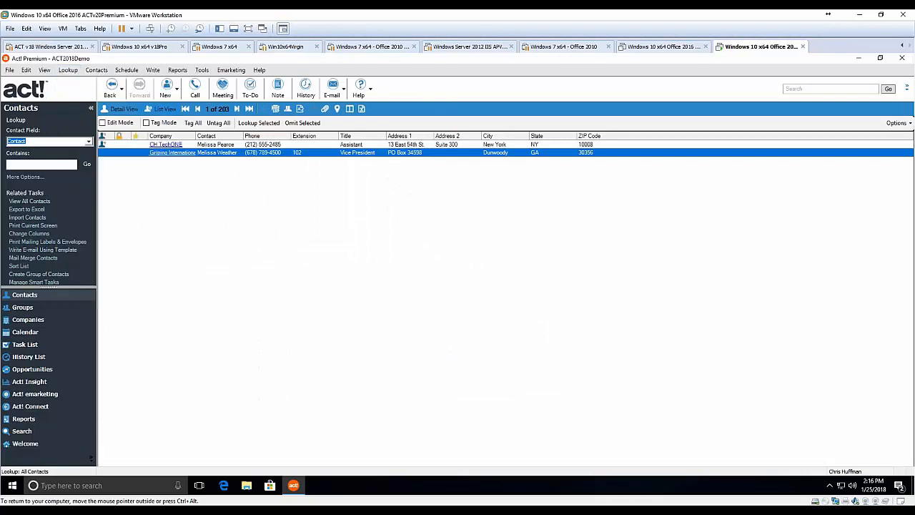
Sort the contact list by company and select the first blank contact record.
click(181, 135)
scroll(199, 164, up, 15)
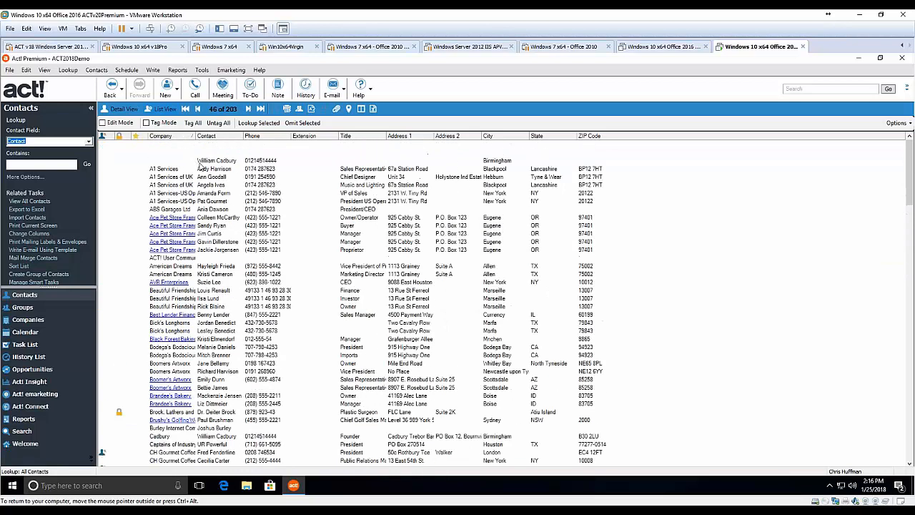
click(216, 156)
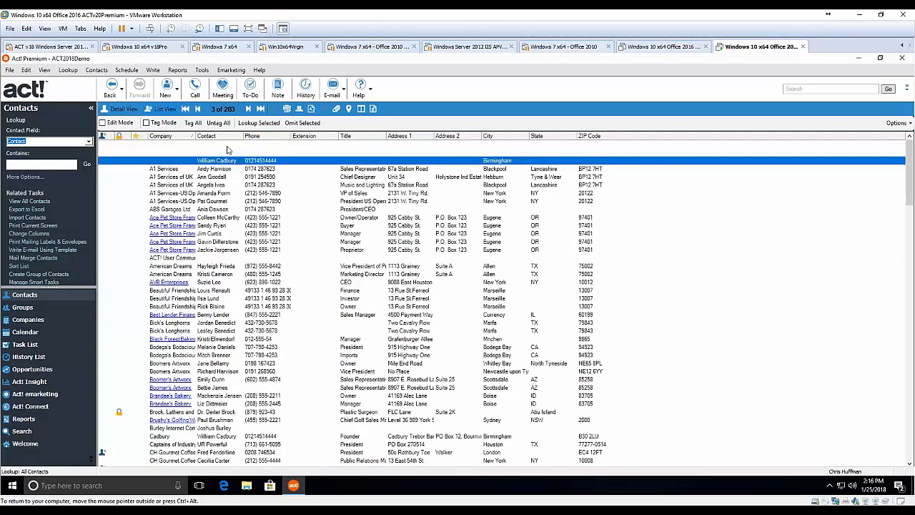
click(228, 146)
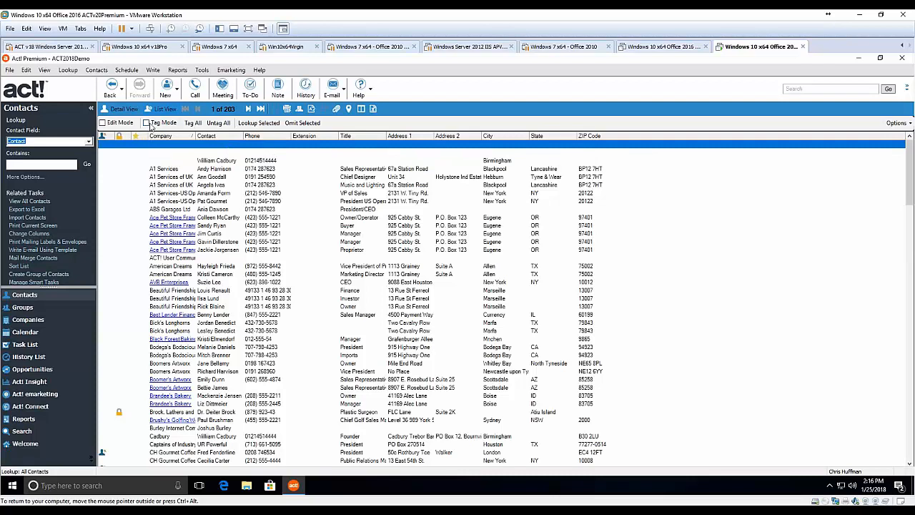
Turn on Tag Mode, tag the two blank contacts, and request their deletion but decline the confirmation.
click(151, 124)
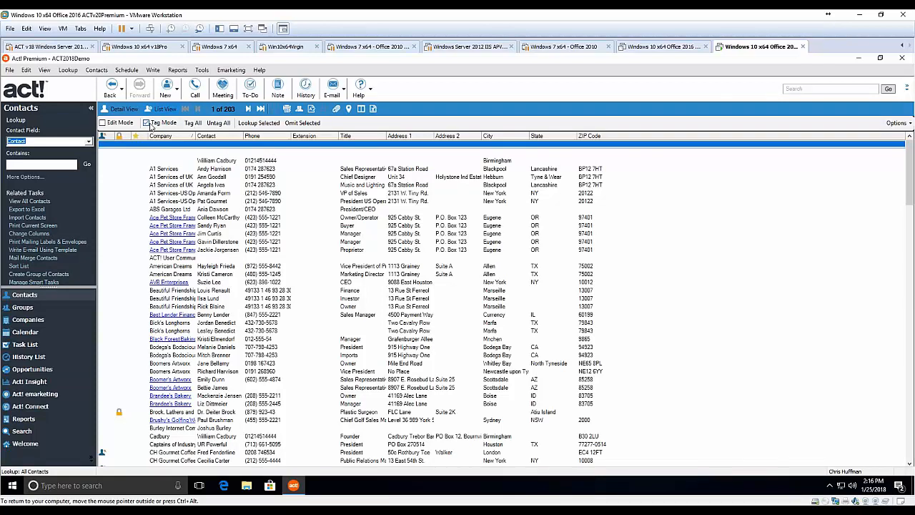
click(204, 152)
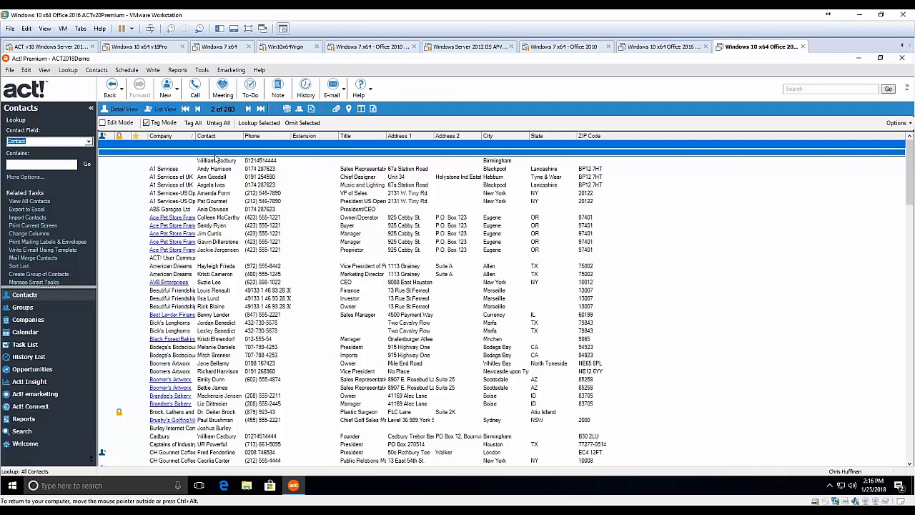
click(98, 71)
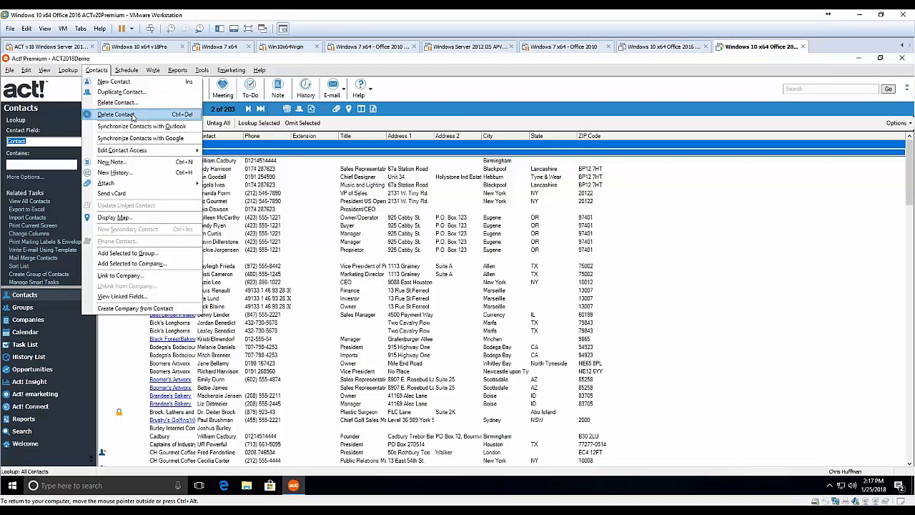
click(136, 115)
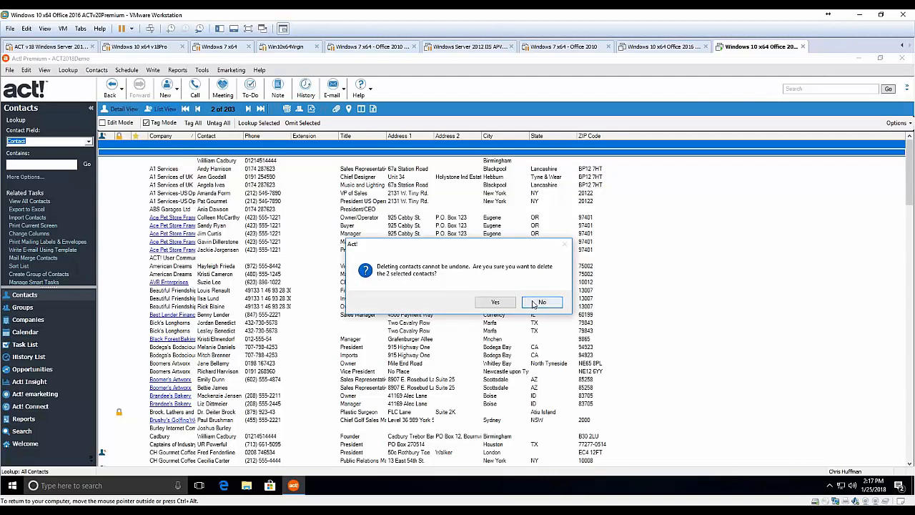
click(490, 300)
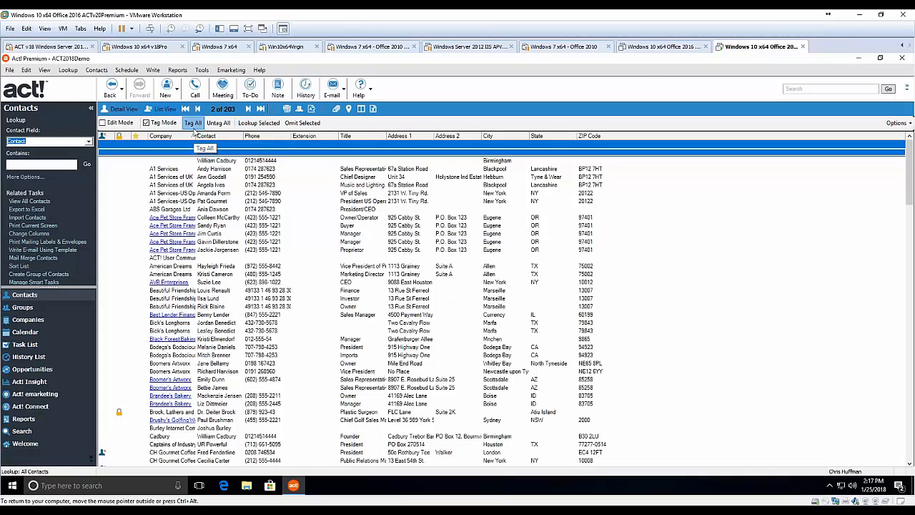
Tag all contacts in the list, request their deletion, and decline the confirmation.
click(193, 123)
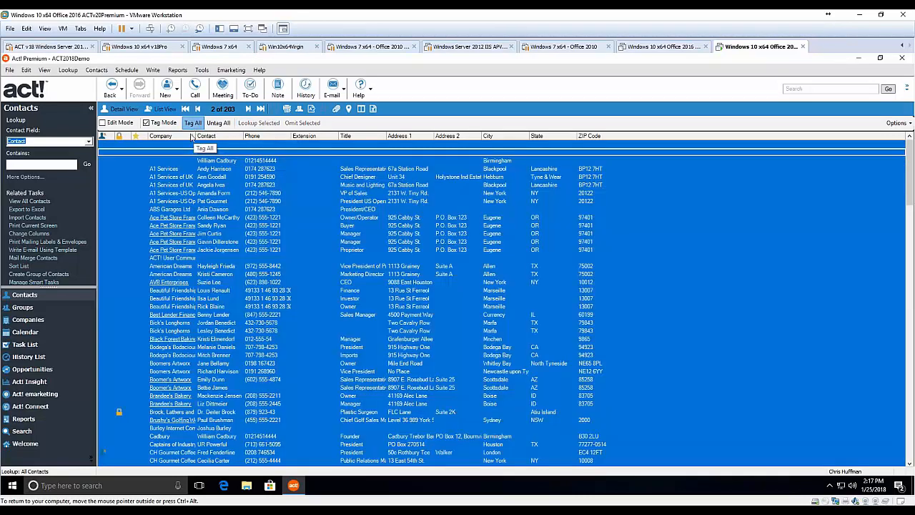
click(96, 69)
click(116, 115)
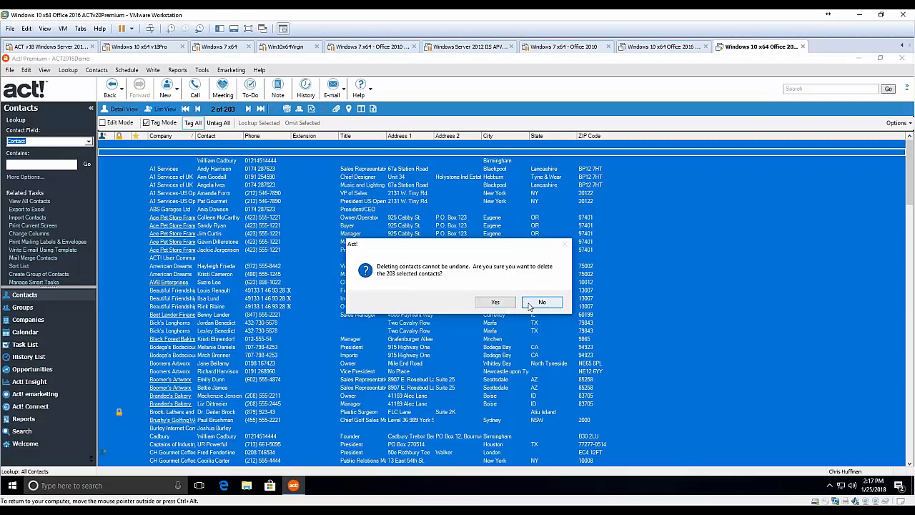
click(529, 305)
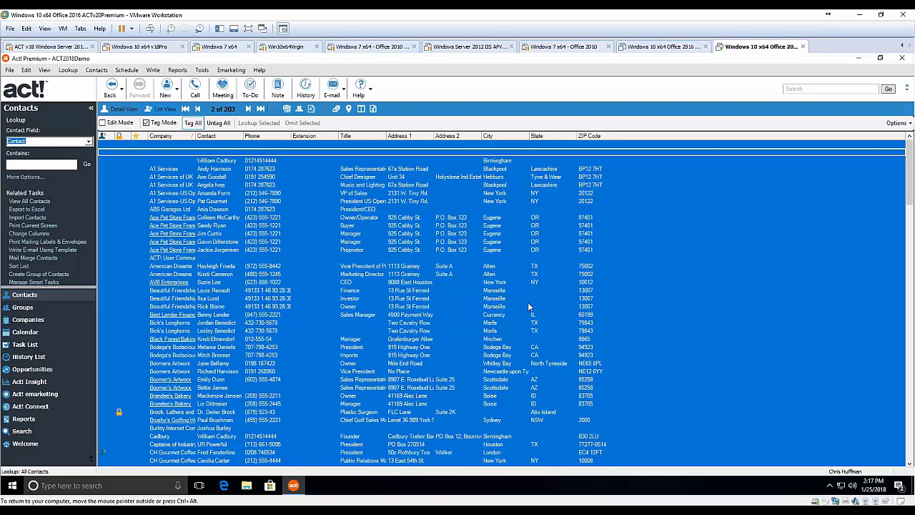
Untag all contacts, tag only the two blank records again, and delete them, confirming the deletion.
click(311, 216)
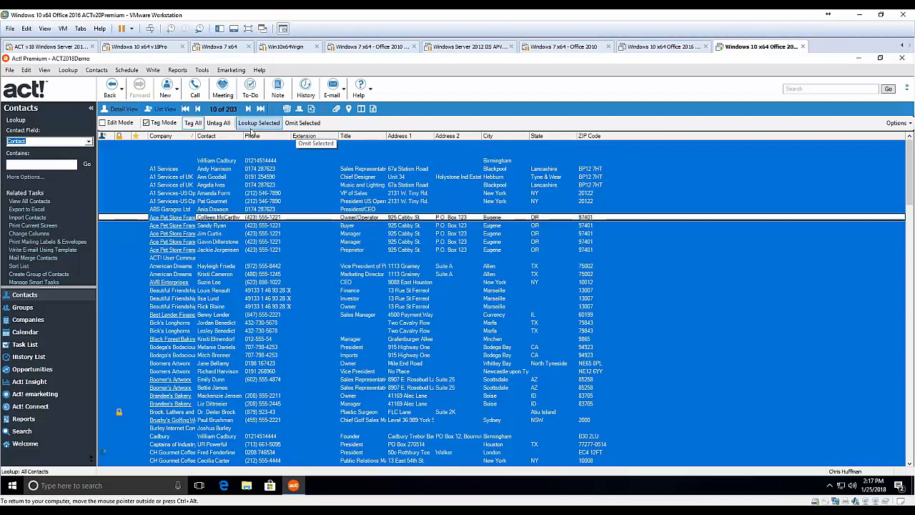
click(218, 122)
click(253, 150)
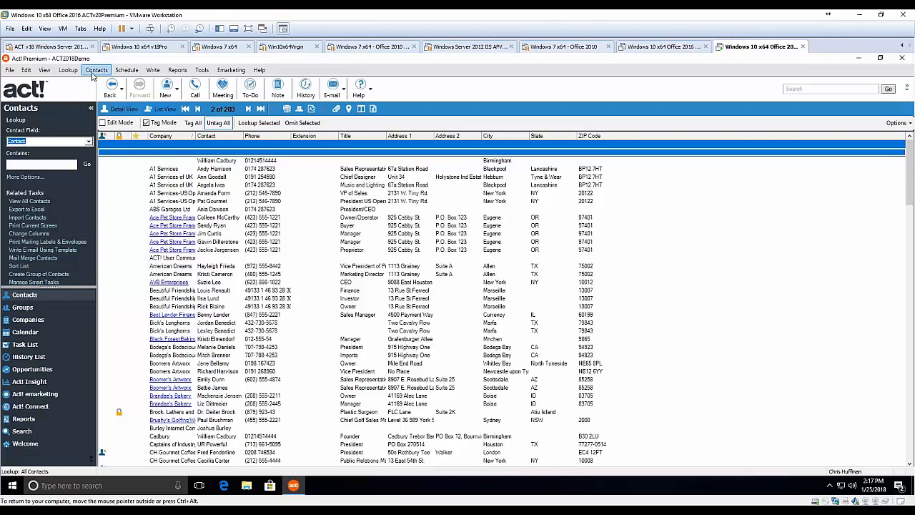
right_click(172, 143)
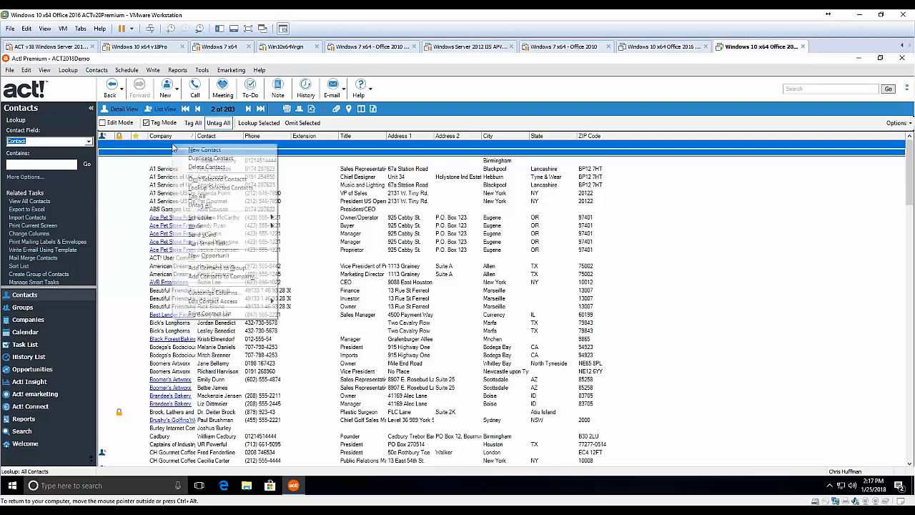
click(455, 95)
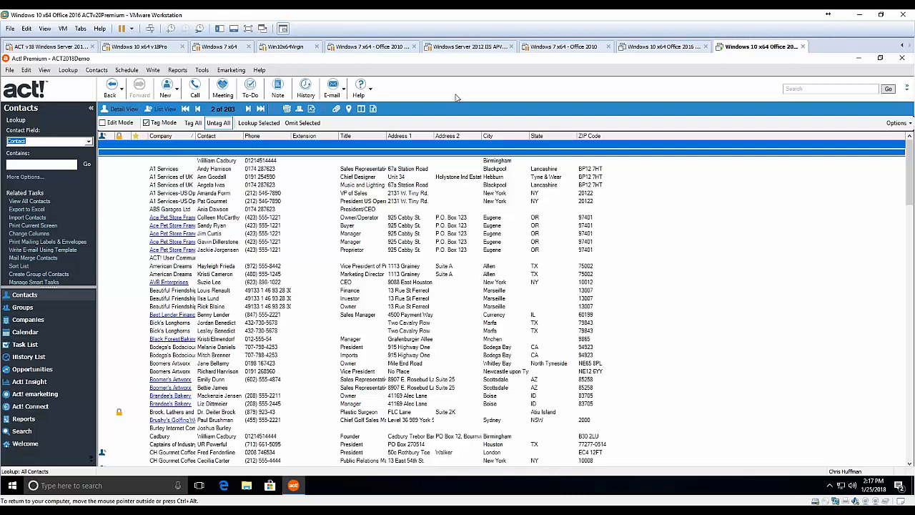
key(ctrl+Delete)
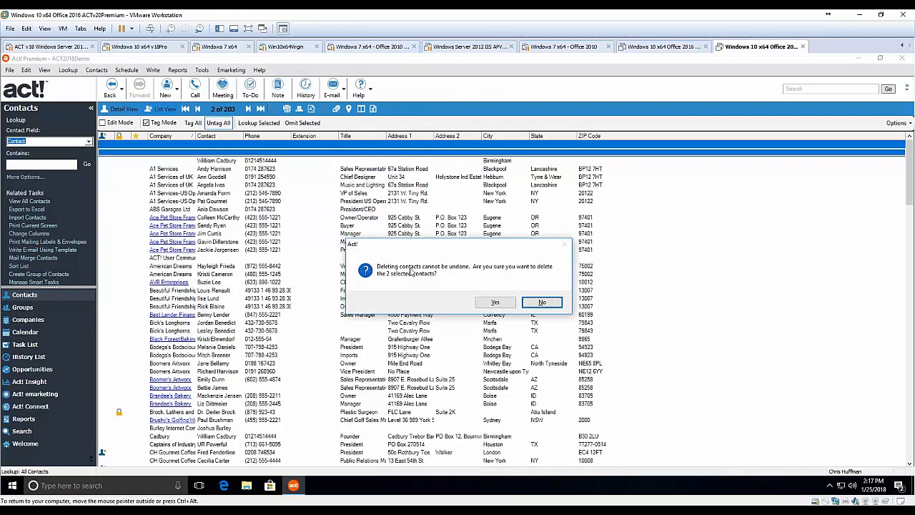
click(493, 301)
click(464, 317)
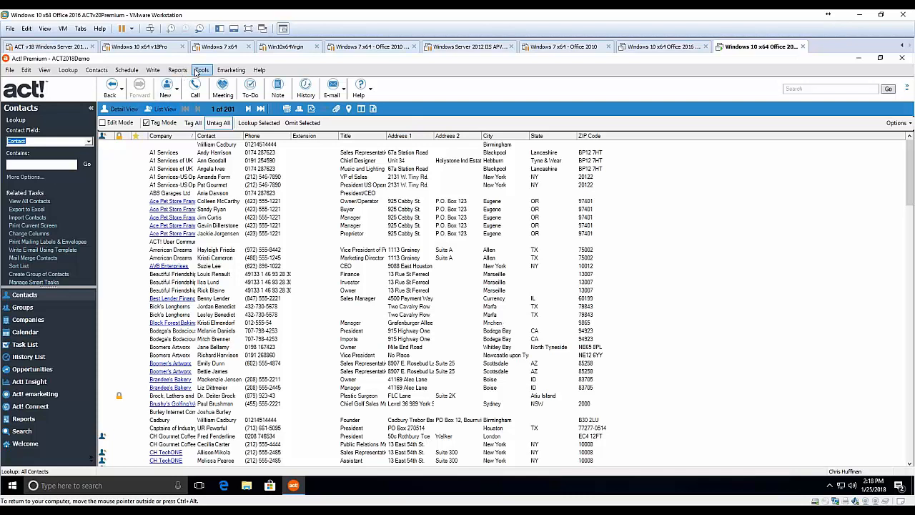
Open the City contact field for editing in Define Fields, toggle its Allow Blank option, and discard the changes.
click(199, 71)
mouse_move(242, 105)
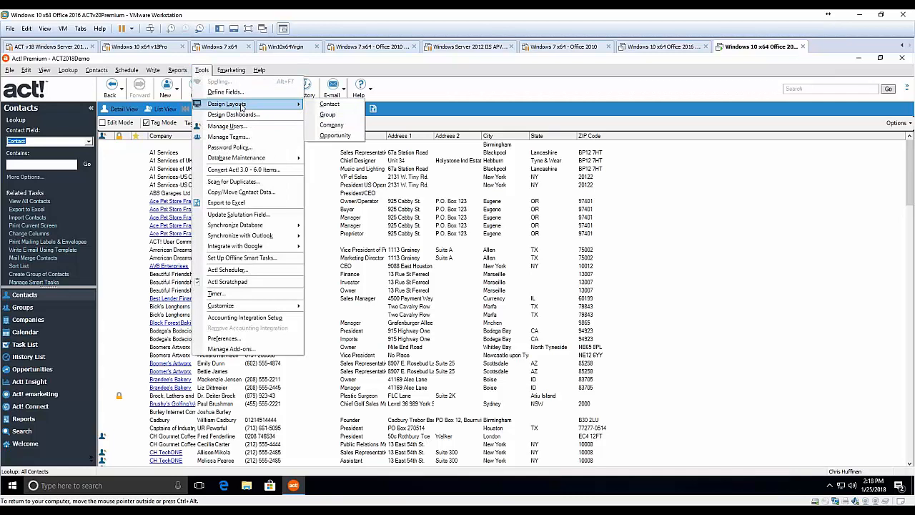
click(225, 93)
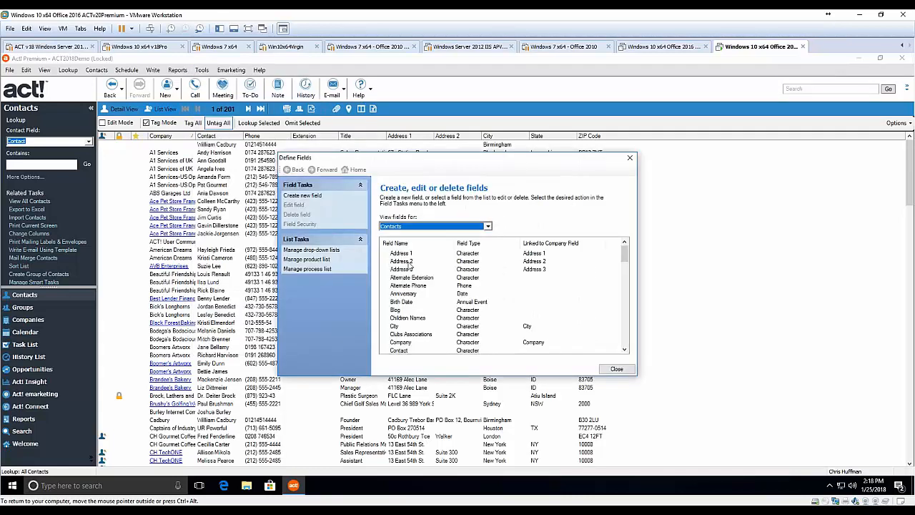
click(401, 328)
click(285, 205)
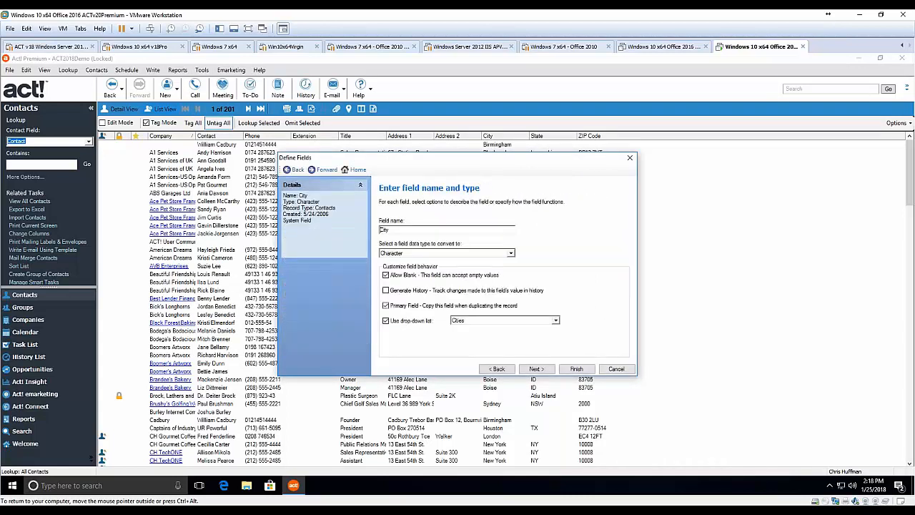
click(389, 277)
click(609, 370)
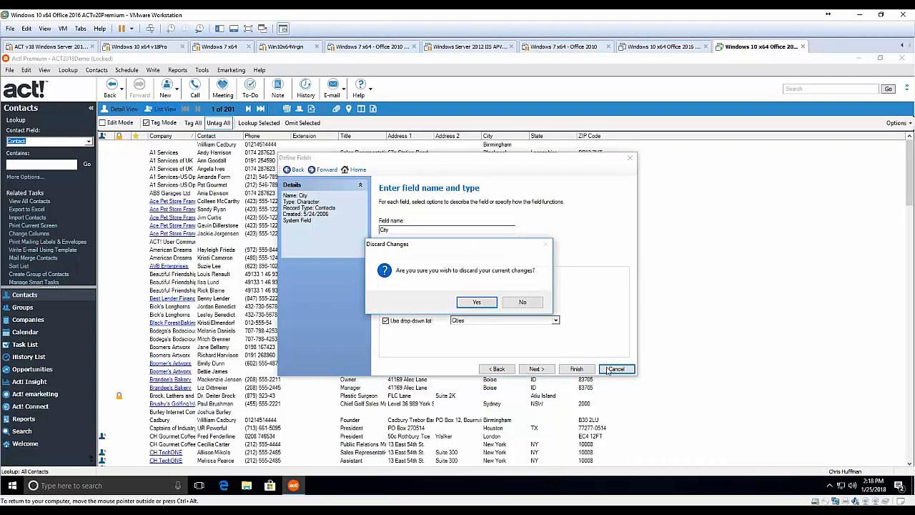
click(490, 306)
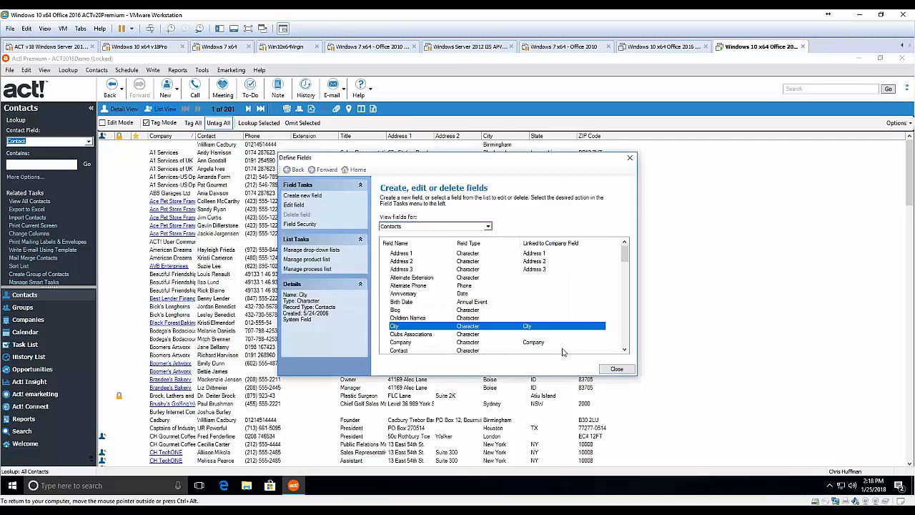
click(615, 370)
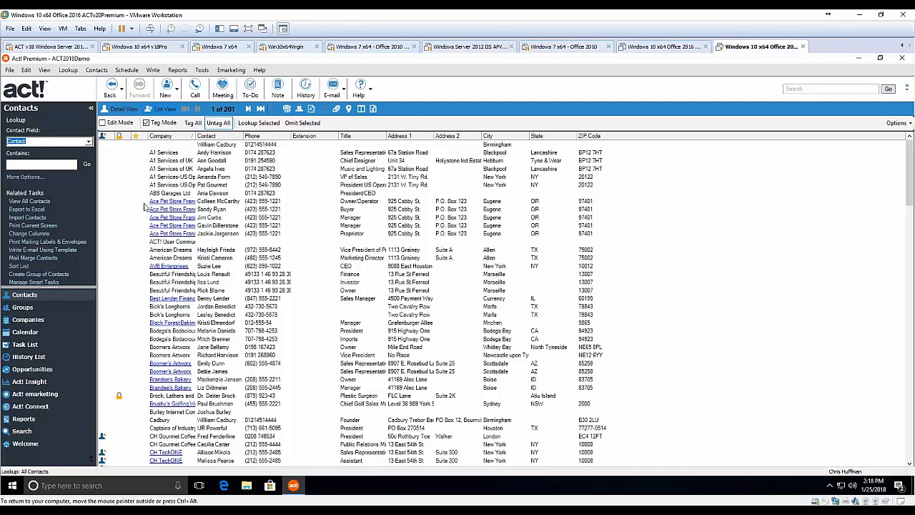
Look up My Record and show its history in an enlarged lower pane.
click(69, 72)
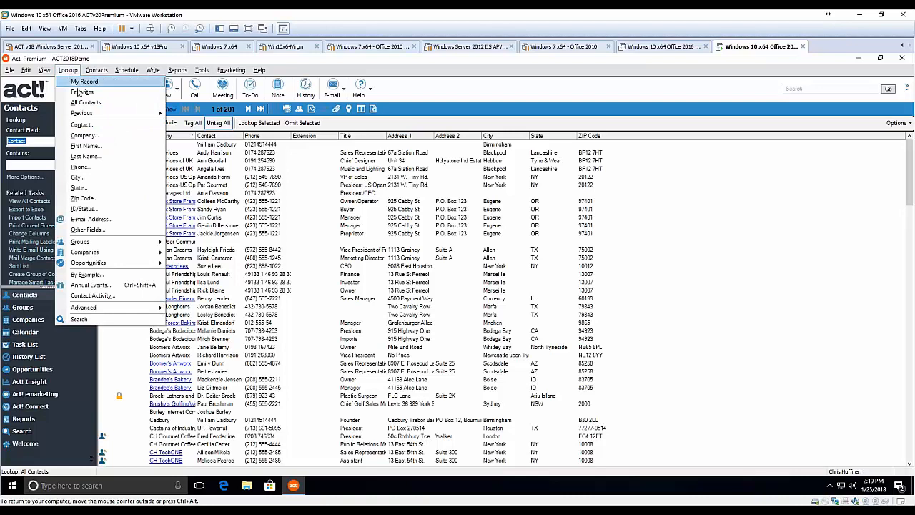
click(83, 82)
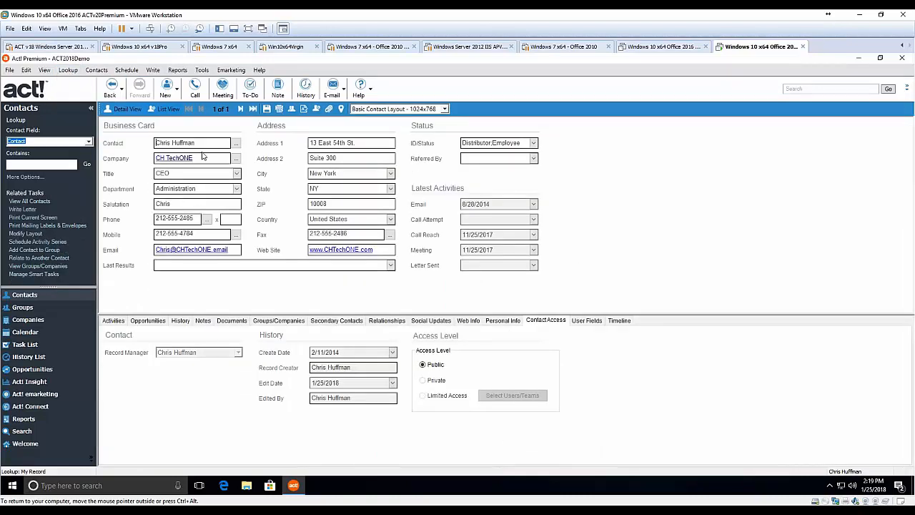
click(178, 323)
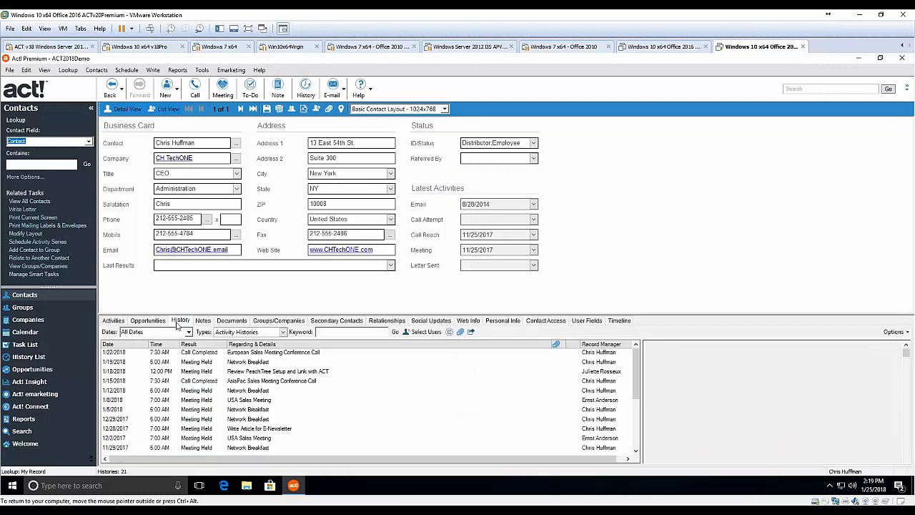
drag(295, 316, 295, 242)
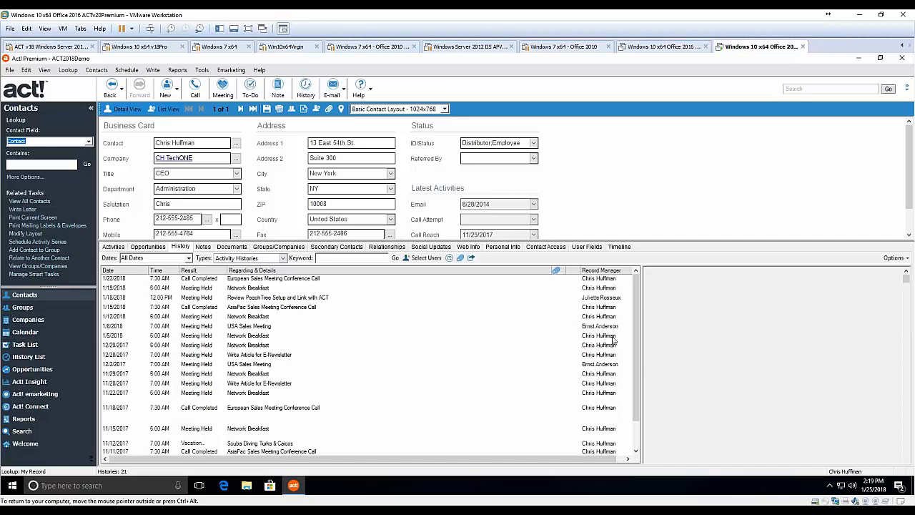
Replace the contact name on My Record with another full name and save the record.
click(125, 141)
text(Bettie Boop)
click(267, 110)
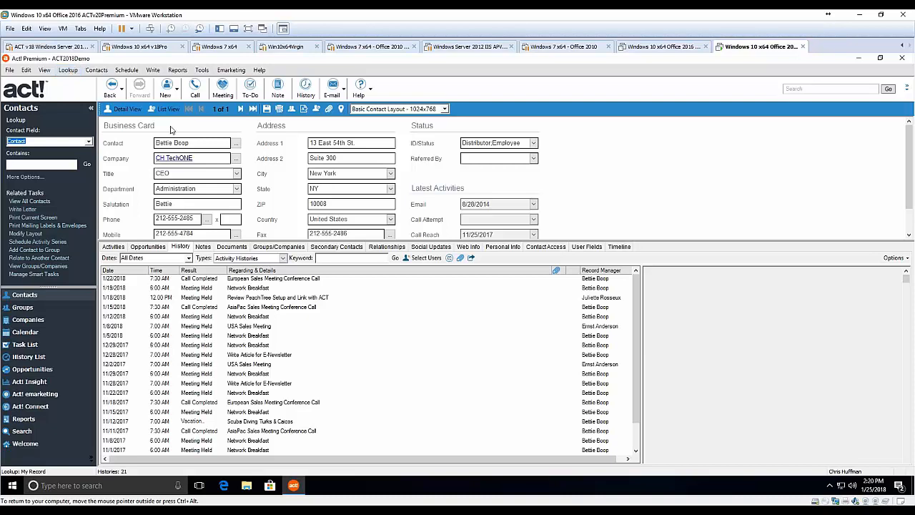
Restore the database user's own full name as the contact name on My Record and save the record.
drag(191, 143, 35, 140)
text(Chris Huffman)
click(266, 108)
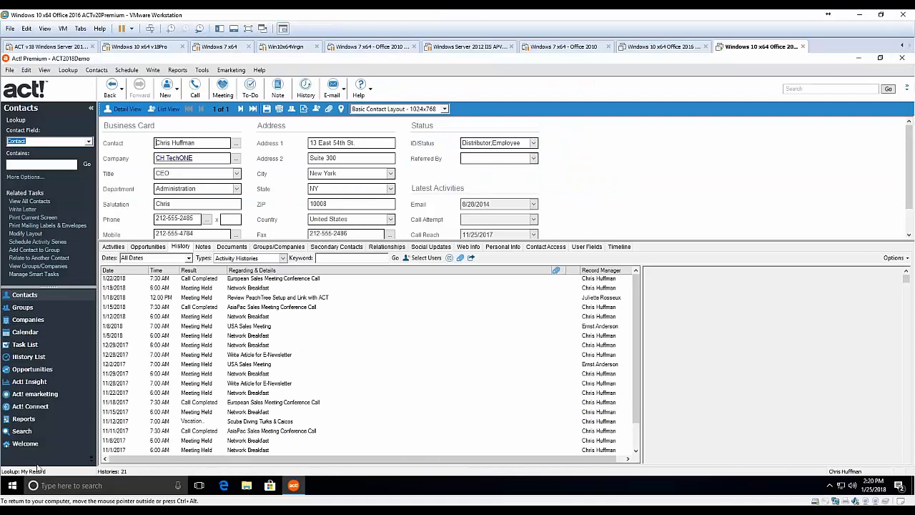
Find Outlook from the Windows search and launch it.
click(11, 486)
click(11, 487)
click(12, 488)
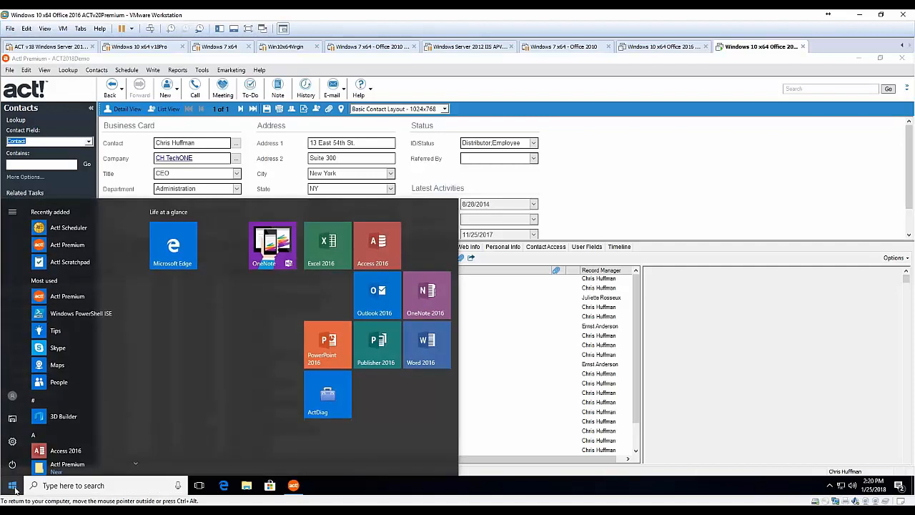
text(o)
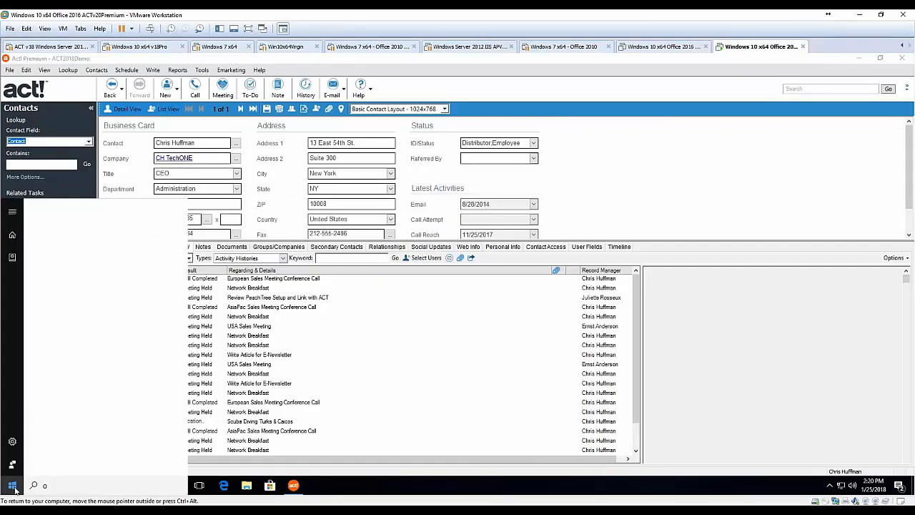
text(utloo)
key(Return)
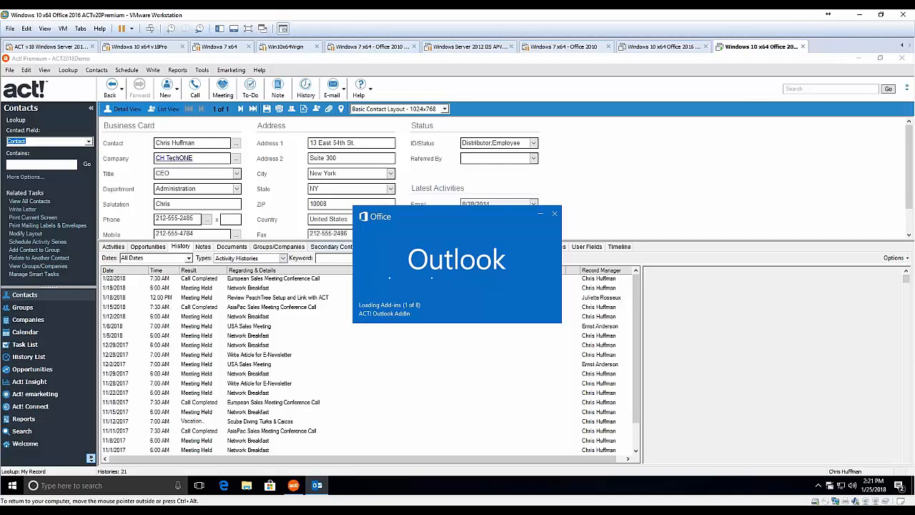
Open the Act! preferences at the Email & Outlook Sync settings.
click(201, 70)
click(222, 338)
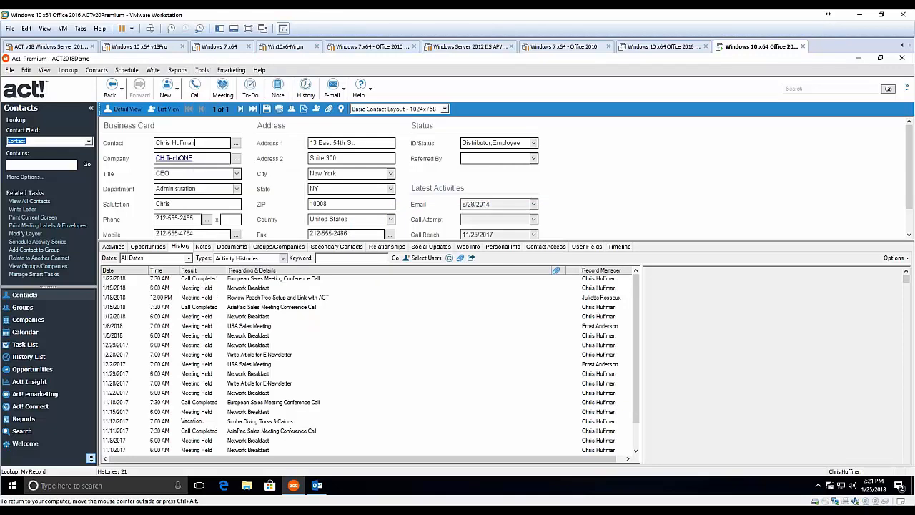
click(507, 171)
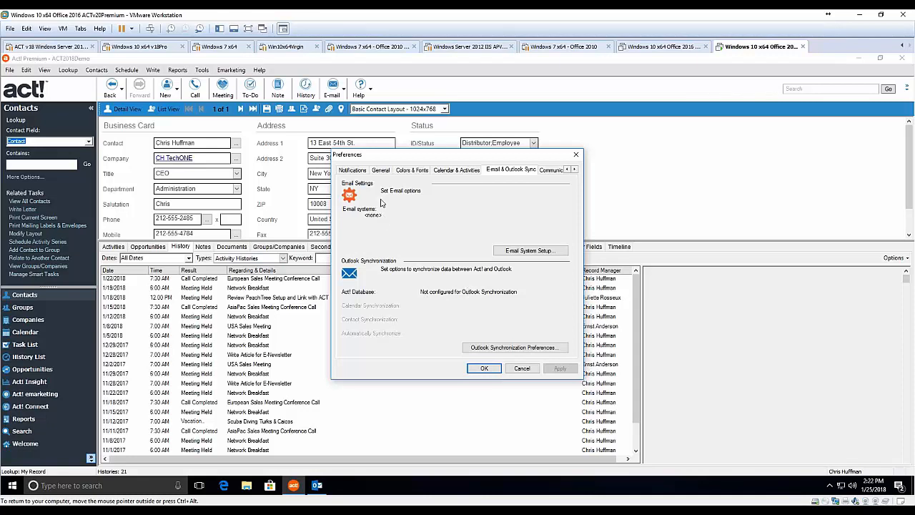
Run the E-mail System Setup, choose Microsoft Outlook as the e-mail system, and agree to set up an Act! address book.
click(535, 256)
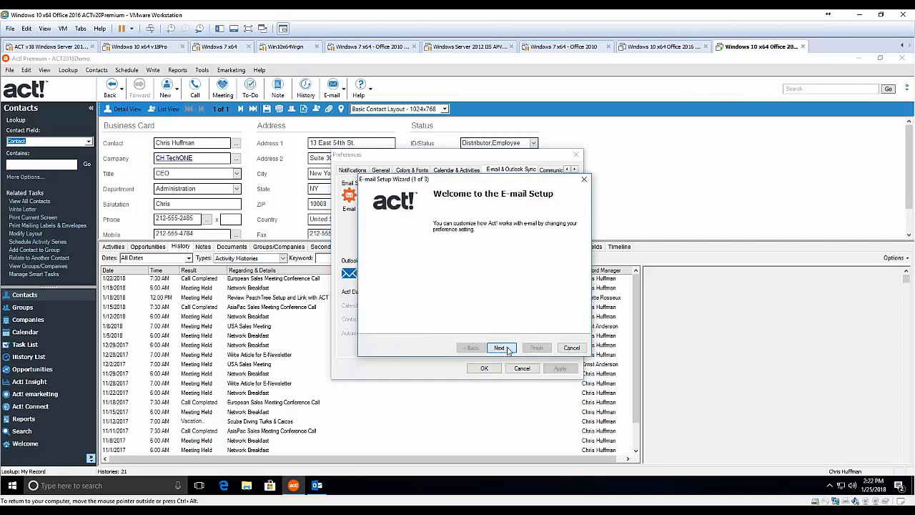
click(502, 348)
click(371, 263)
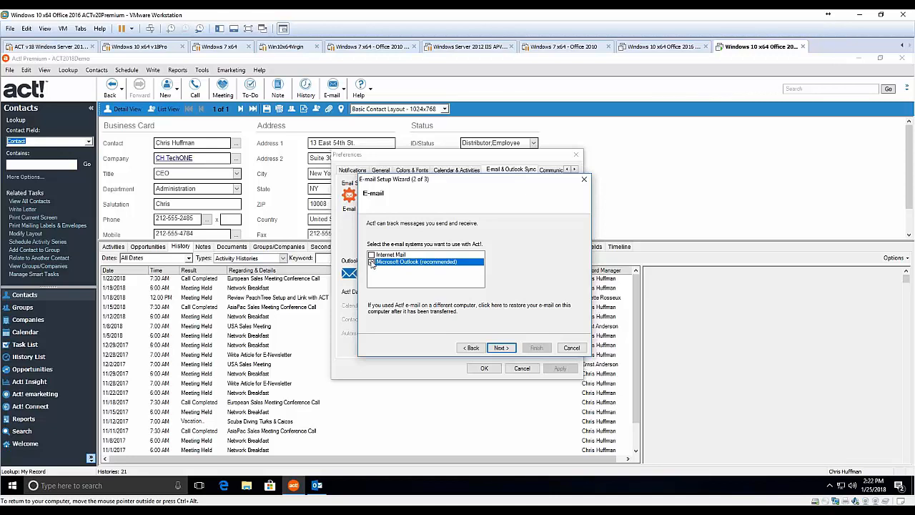
click(371, 263)
click(507, 350)
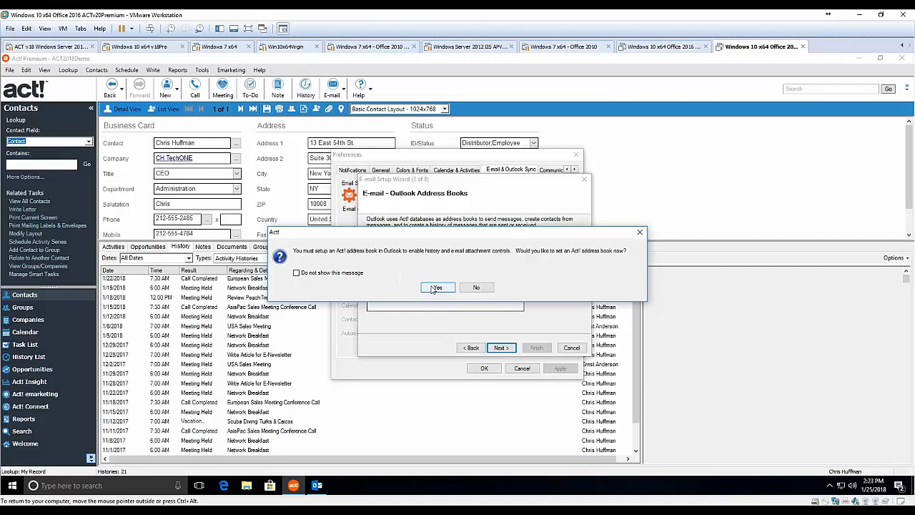
click(432, 289)
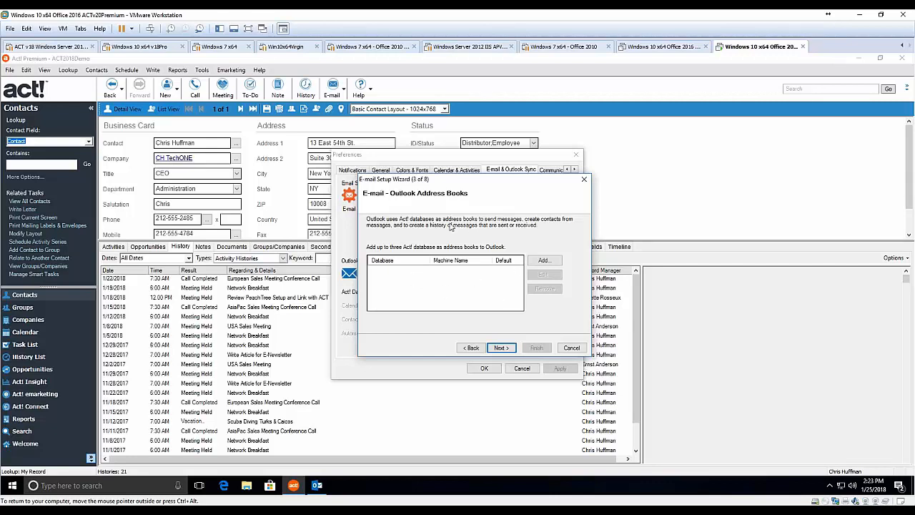
Add the ACT2018Demo database as an Outlook address book with the prefilled user name and a blank password, and continue the wizard.
click(537, 262)
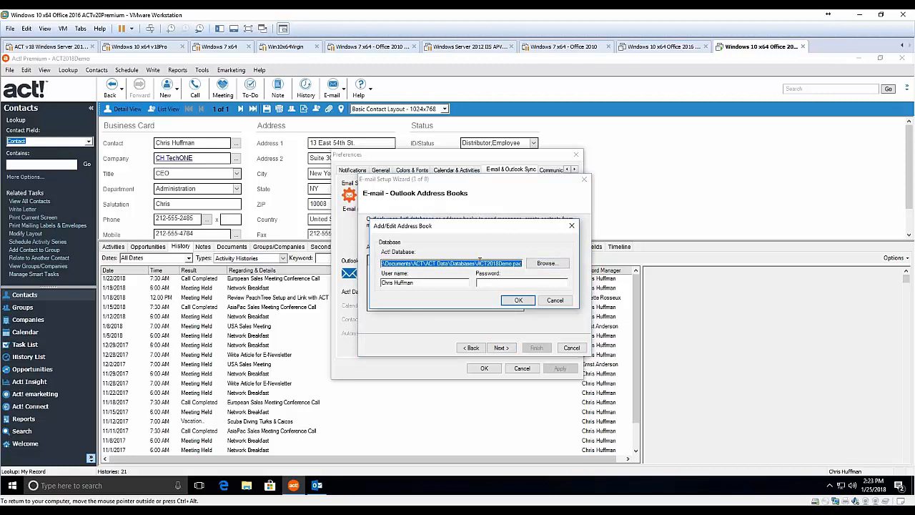
click(480, 281)
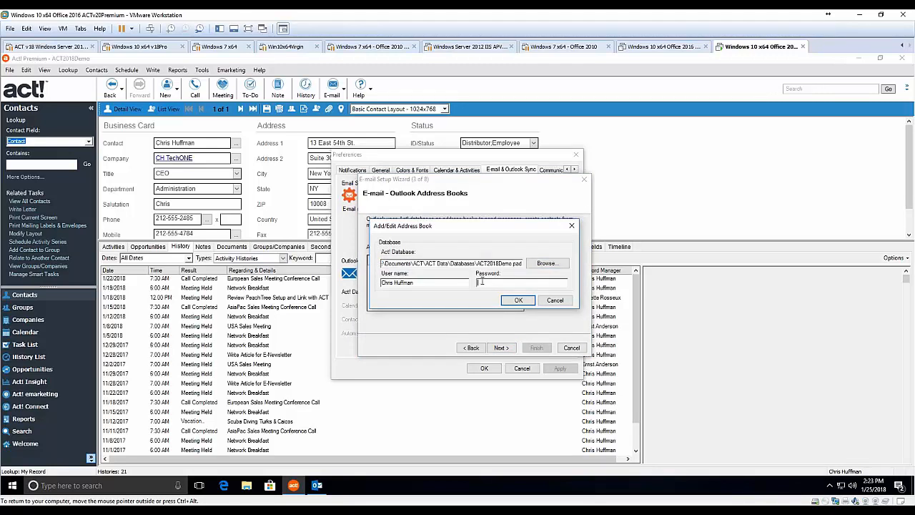
click(511, 300)
click(535, 305)
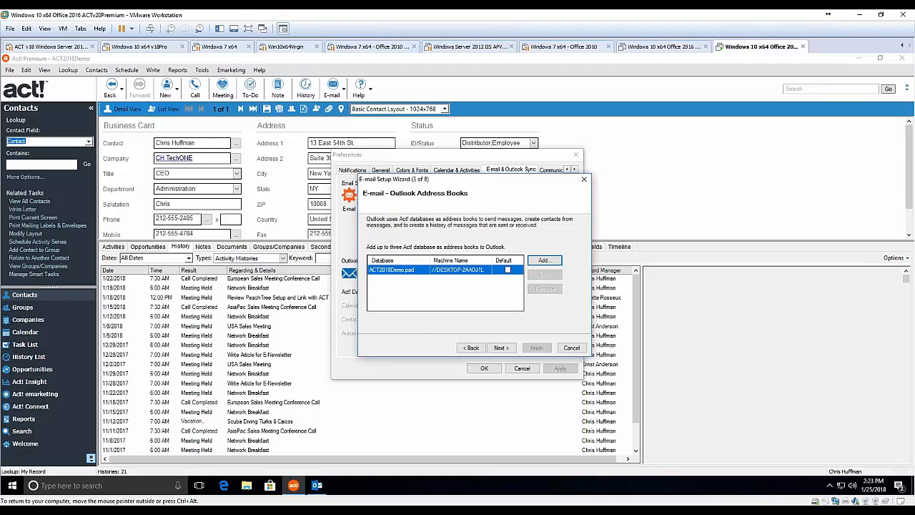
click(473, 273)
click(498, 348)
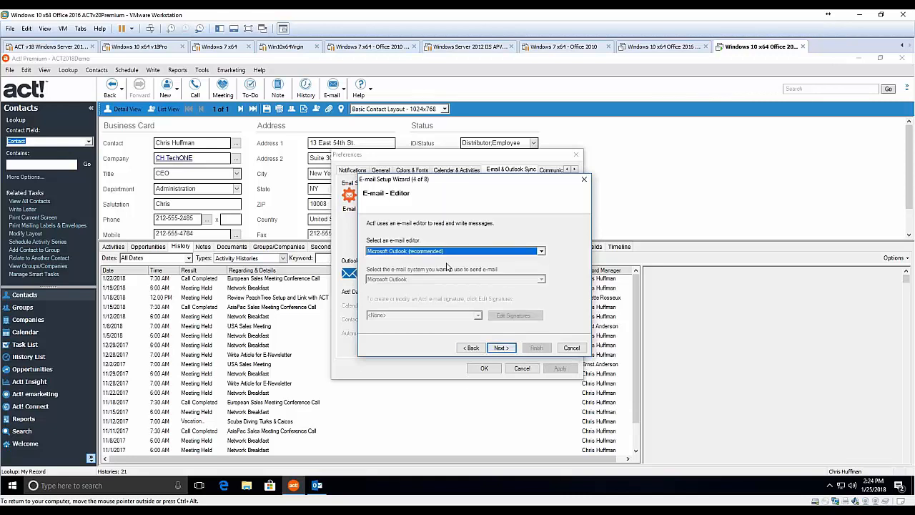
Review the available e-mail editors, keep Microsoft Outlook (recommended), and continue to the history settings.
click(448, 253)
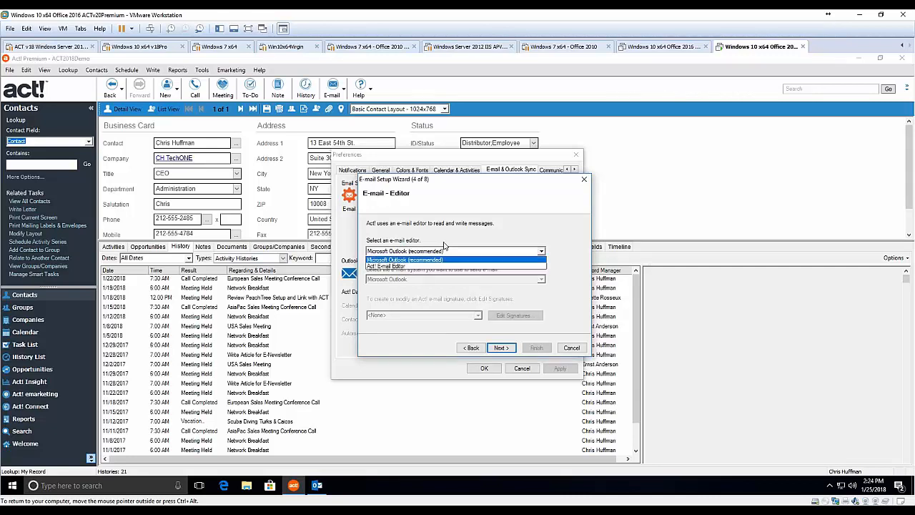
click(446, 249)
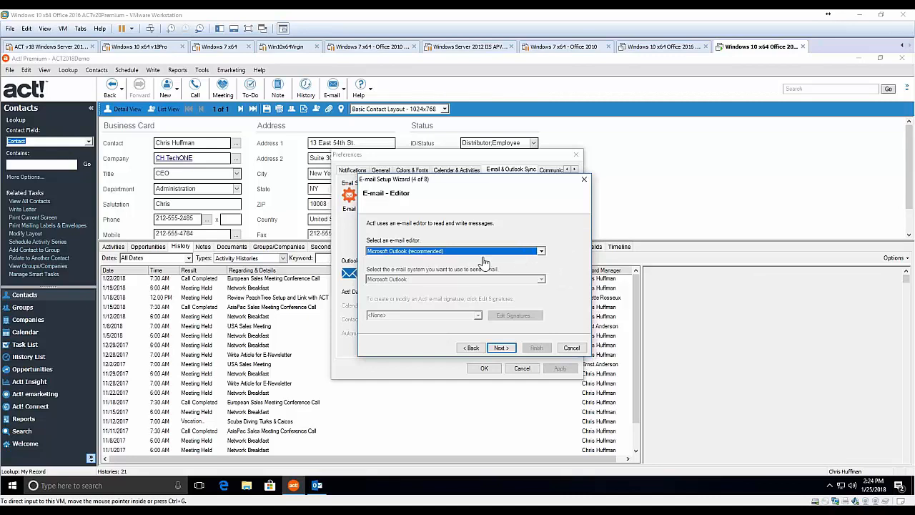
click(497, 347)
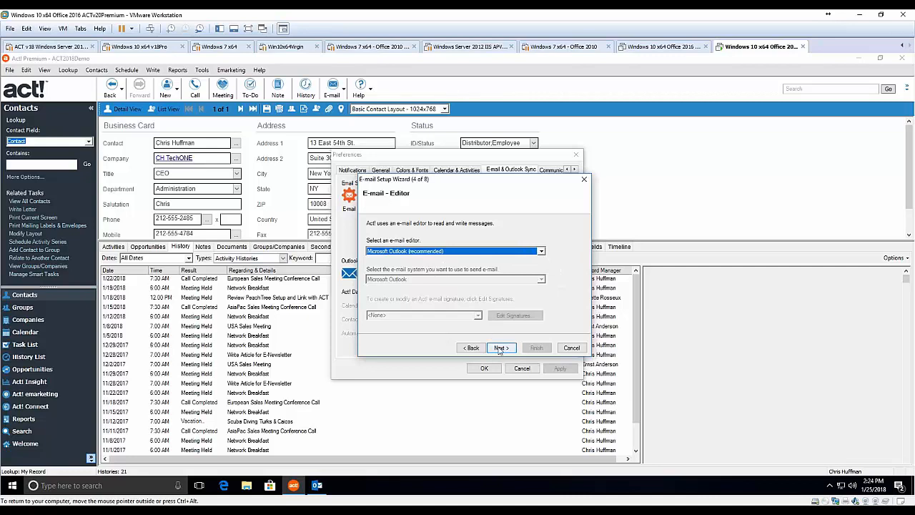
click(503, 348)
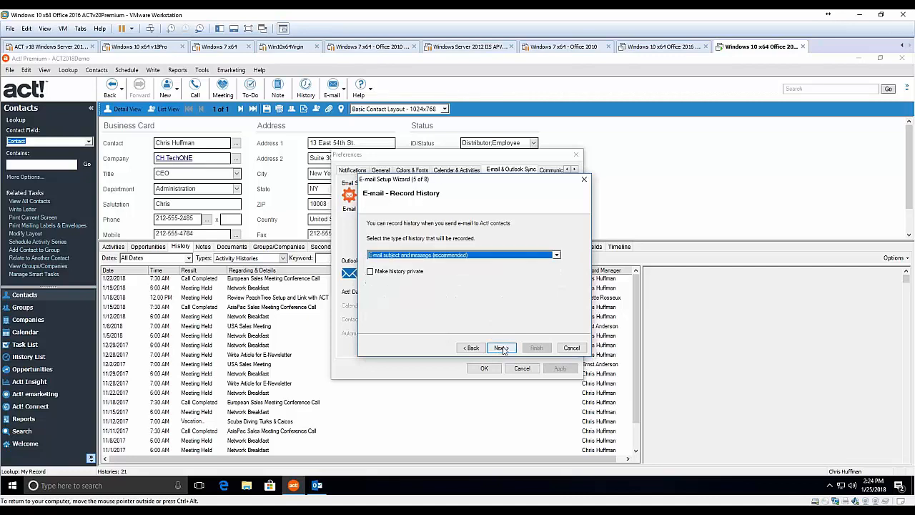
Set the recorded history for sent e-mail to E-mail subject, message and all attachments, and continue the wizard.
click(462, 255)
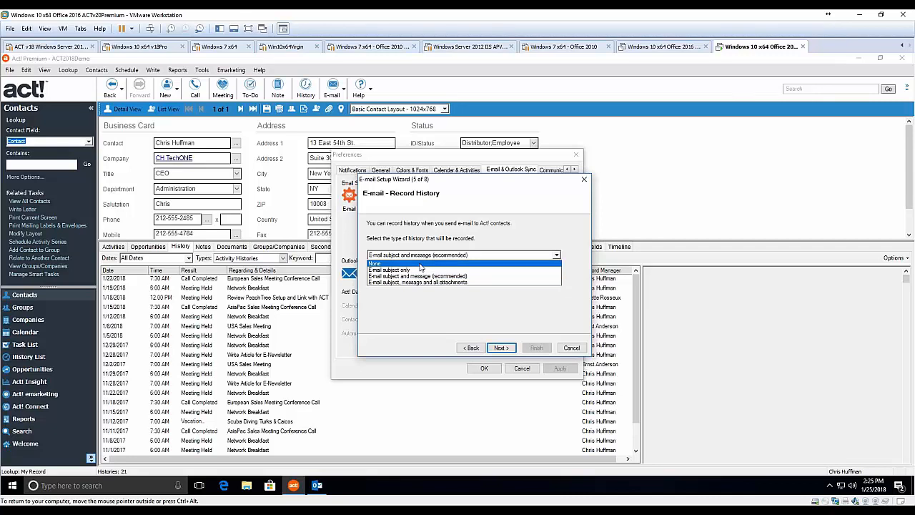
click(420, 282)
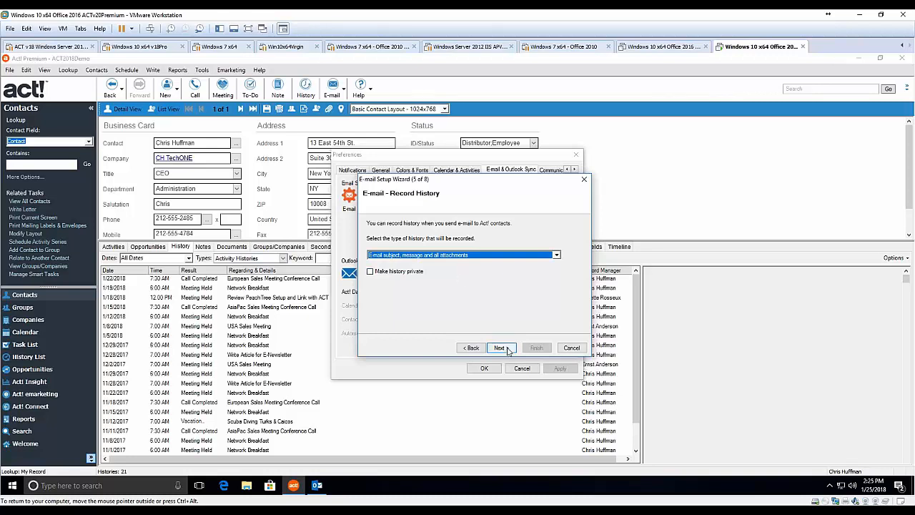
click(489, 256)
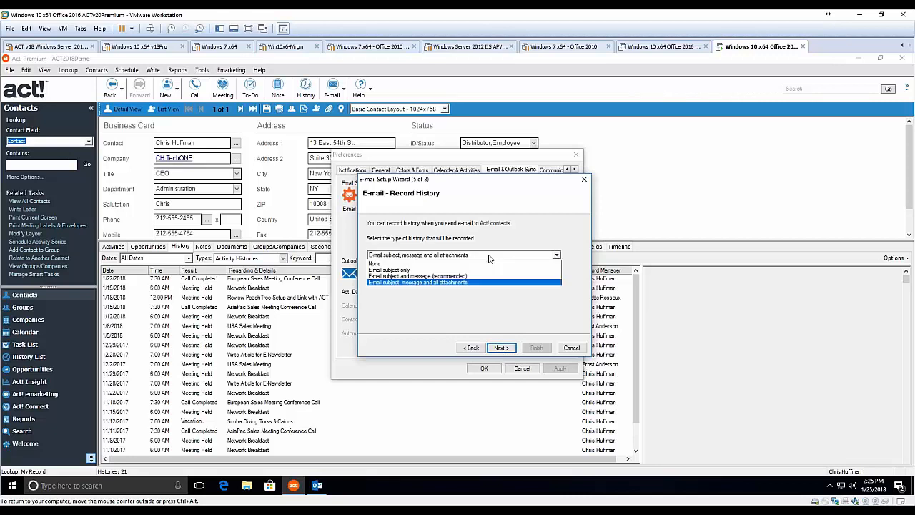
click(489, 257)
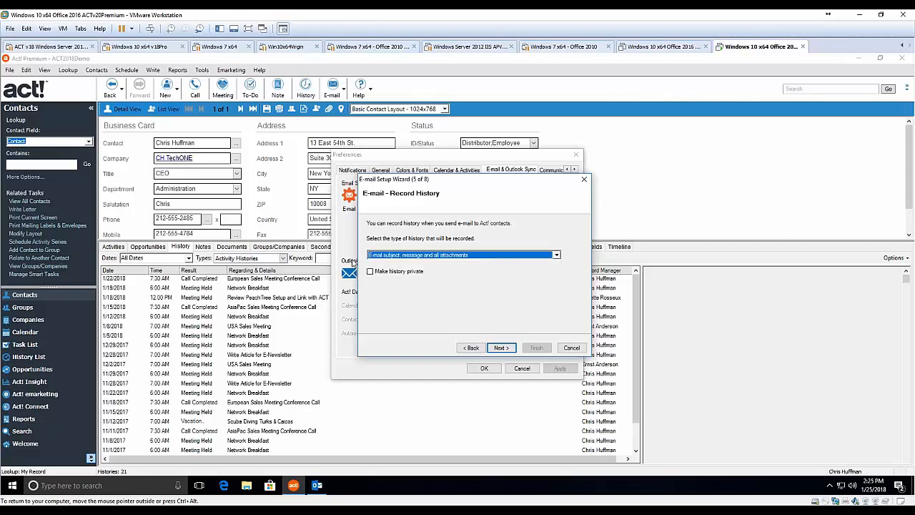
click(503, 348)
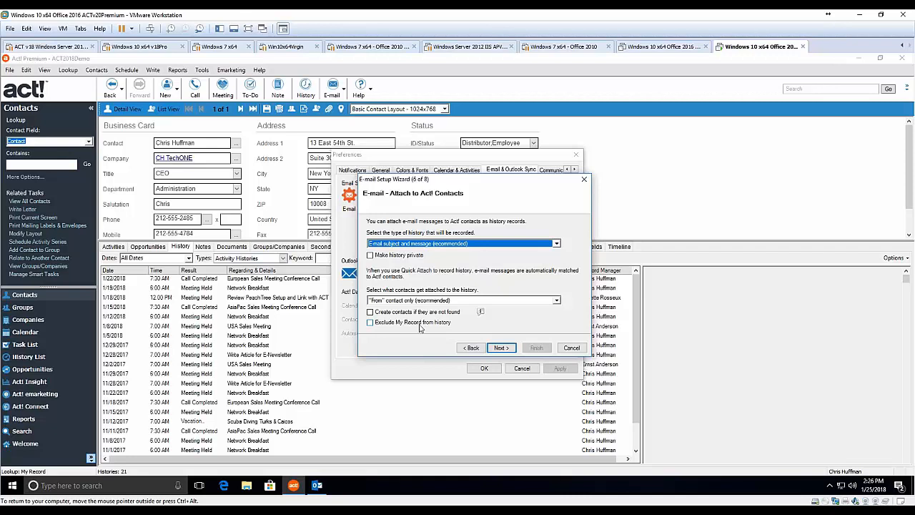
Accept the default attach settings, keep Act! (recommended) as the activity alarm application, and finish the e-mail setup.
click(499, 348)
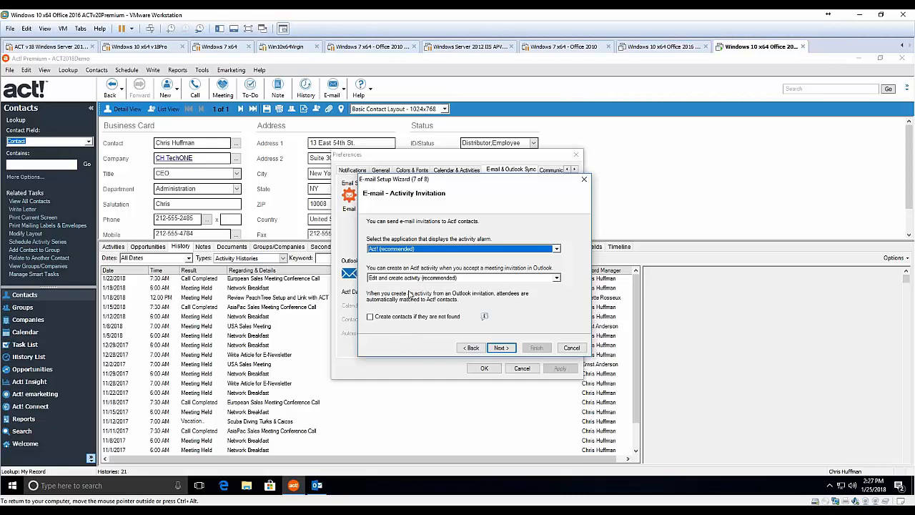
click(428, 250)
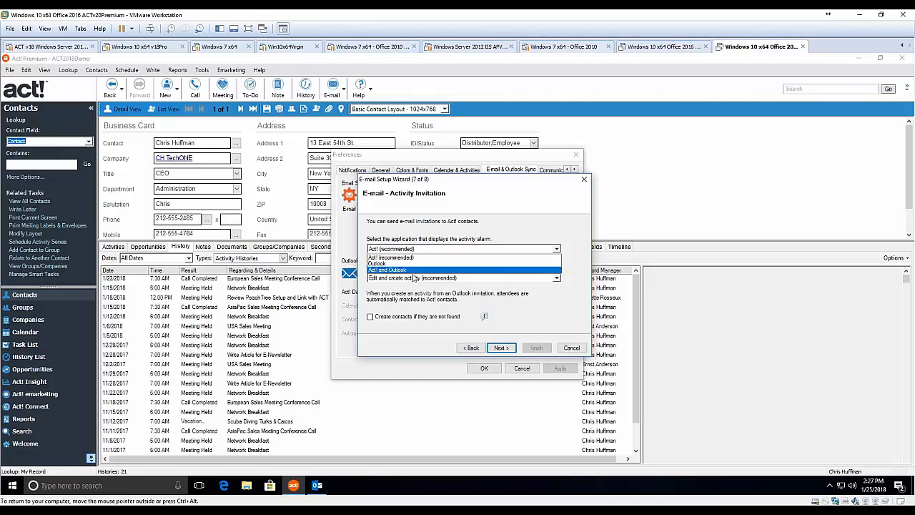
click(423, 299)
click(432, 251)
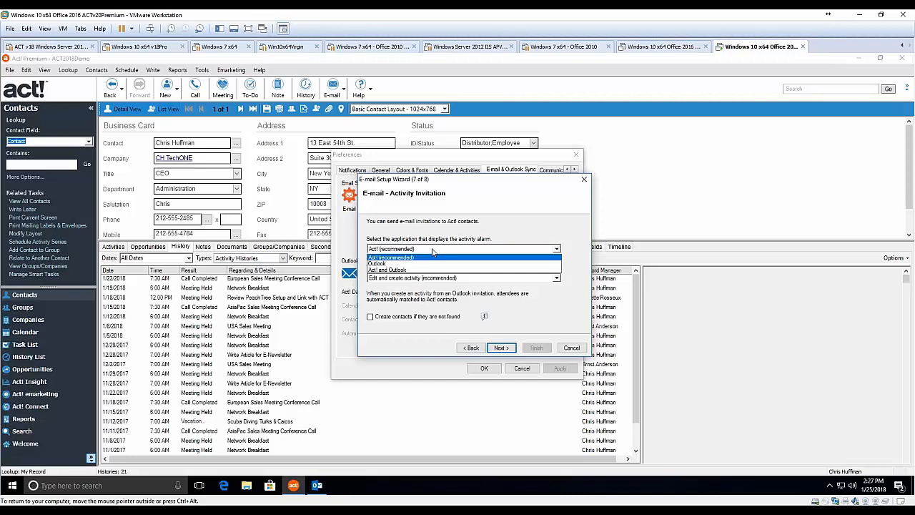
click(393, 288)
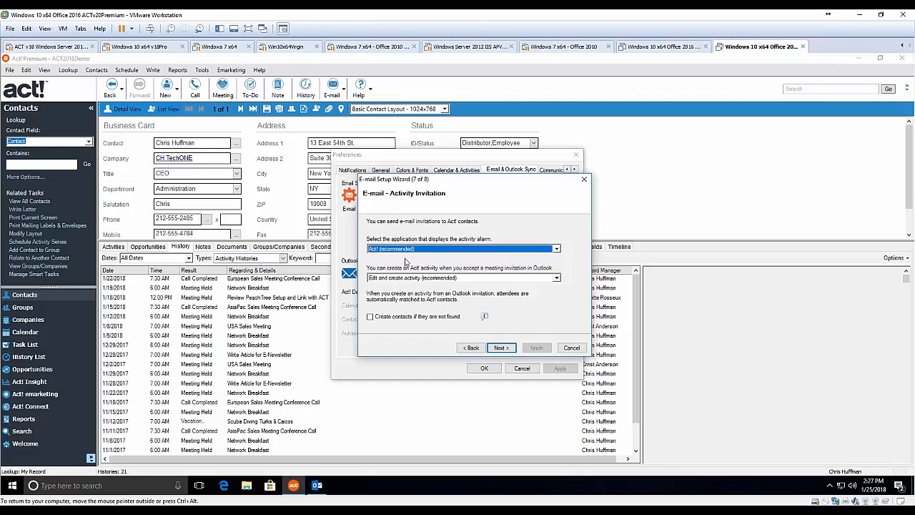
click(508, 351)
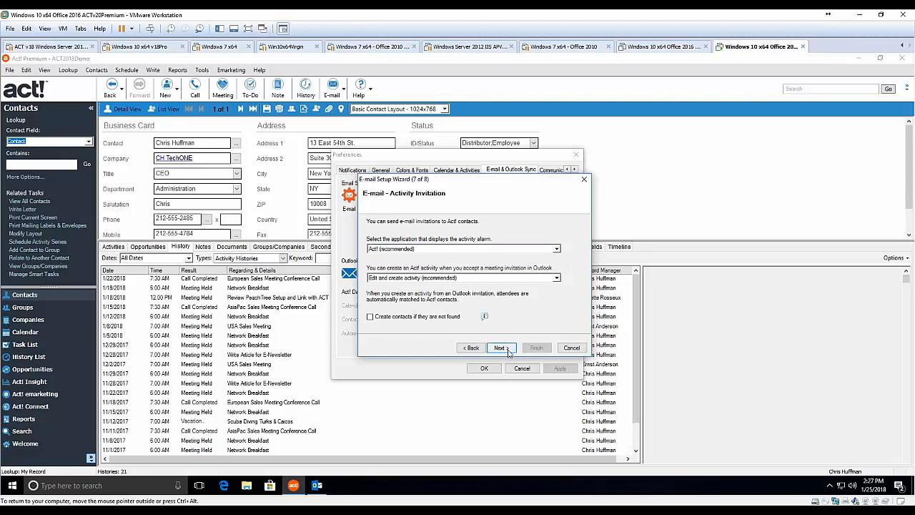
click(535, 349)
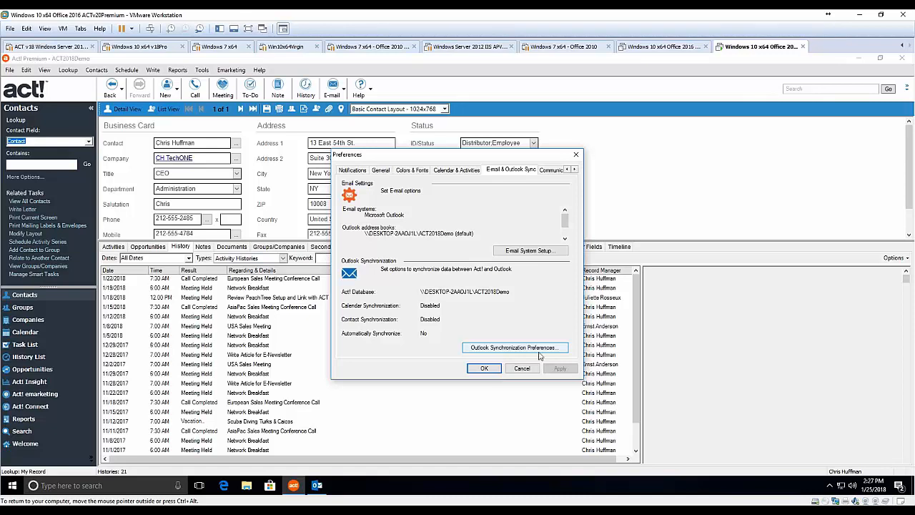
In the Outlook synchronization preferences, set contacts to 1-way: Sync Act! to Outlook and include the Friends and Family set.
click(515, 348)
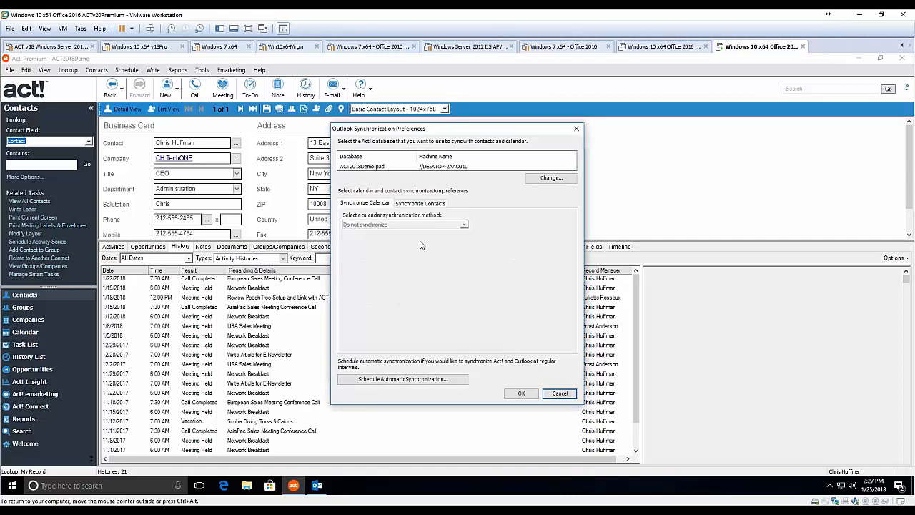
click(428, 204)
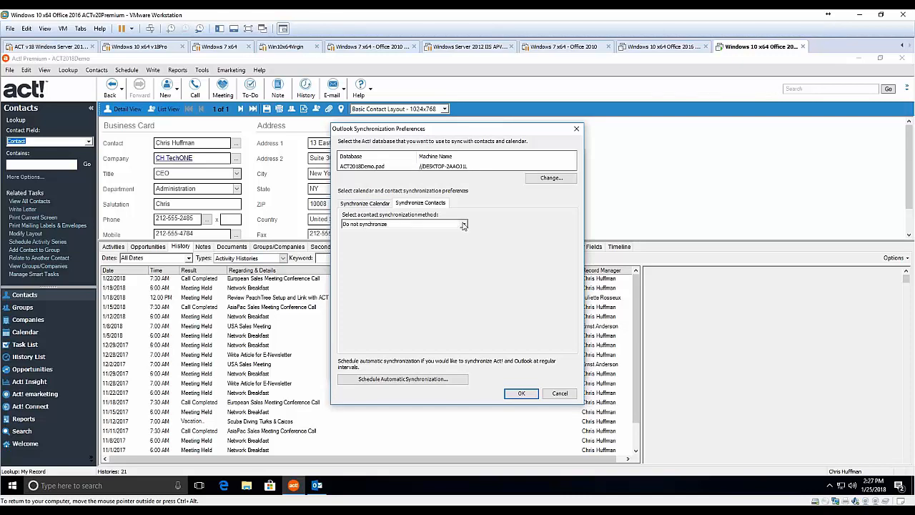
click(463, 225)
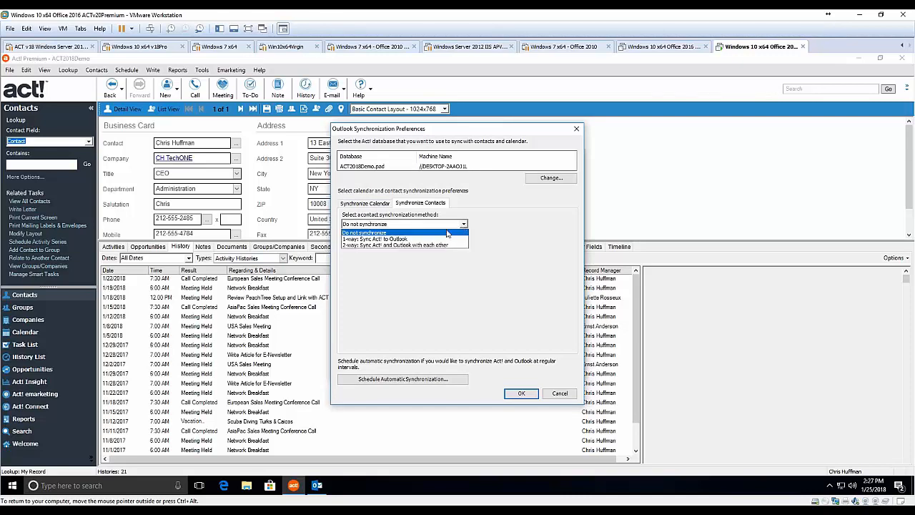
click(428, 239)
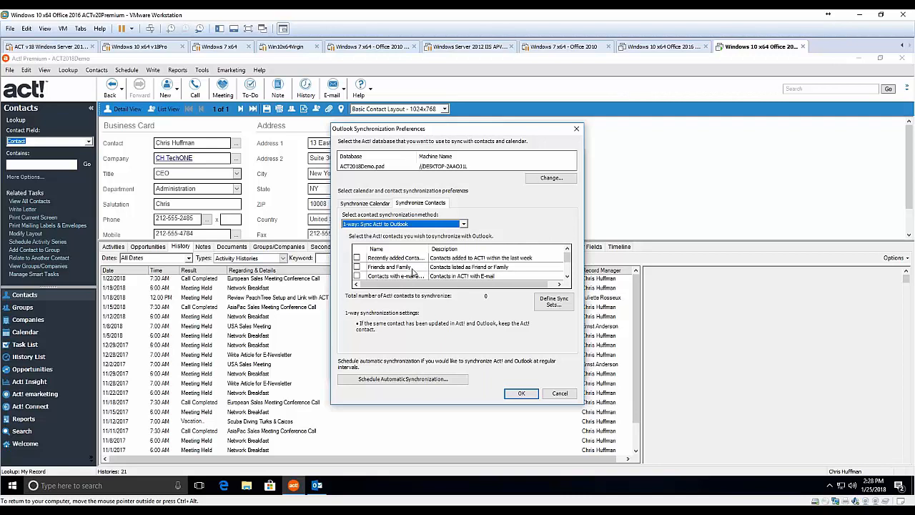
click(356, 267)
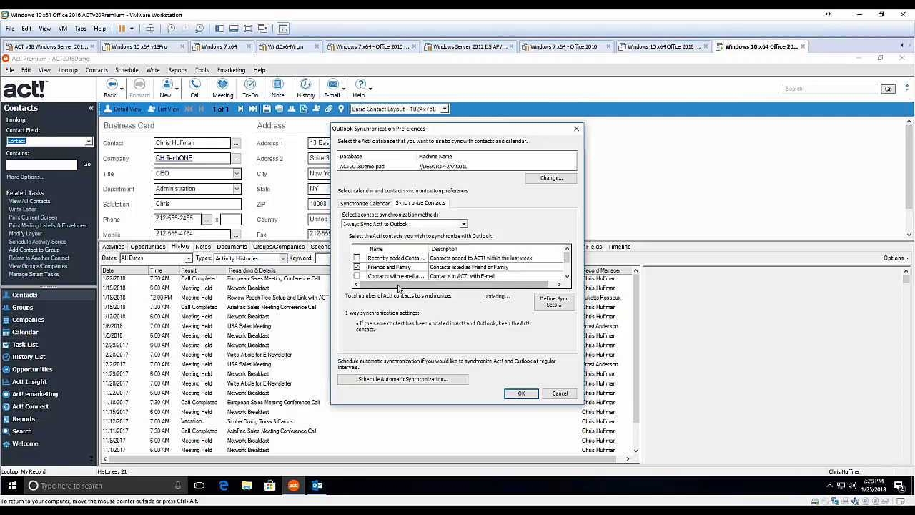
Save the synchronization preferences, synchronize Act! and Outlook now, and close the preferences.
click(521, 394)
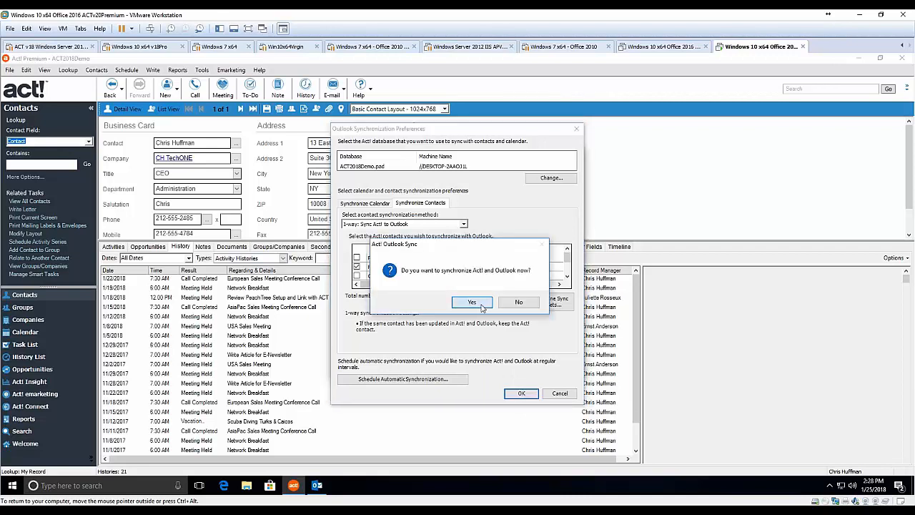
click(481, 304)
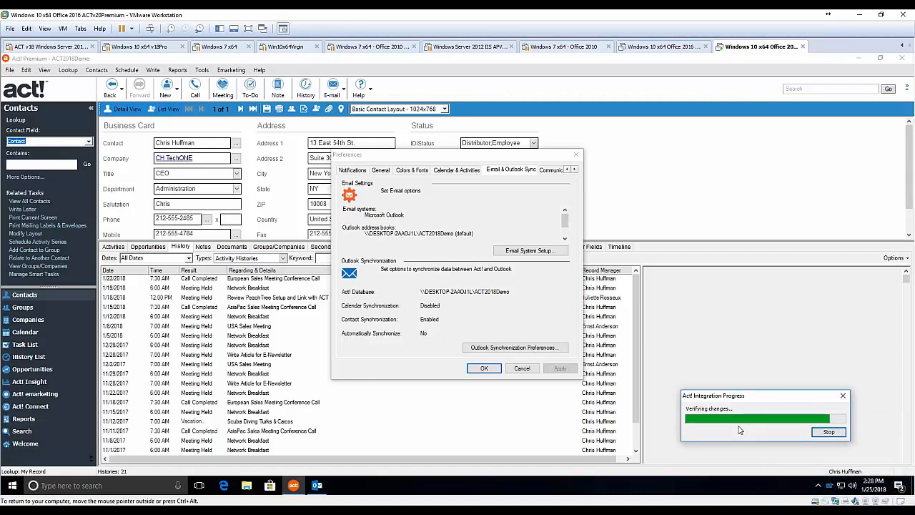
click(493, 373)
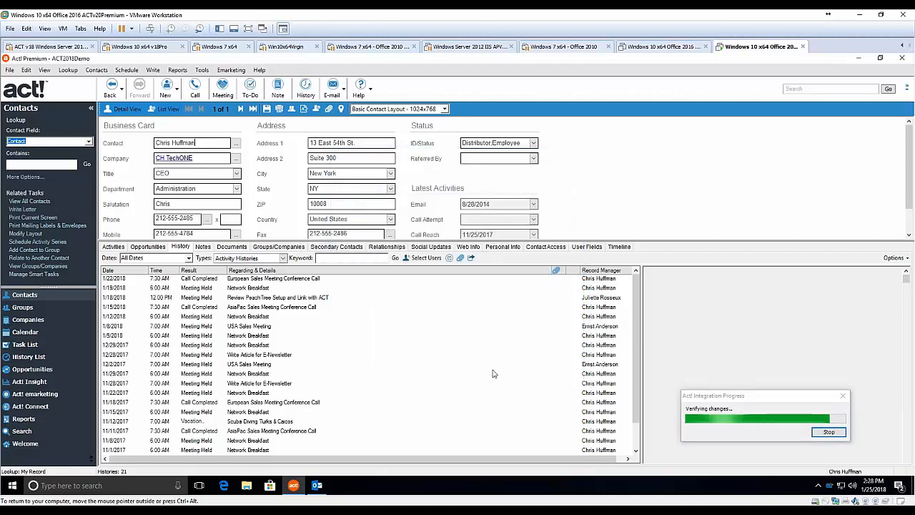
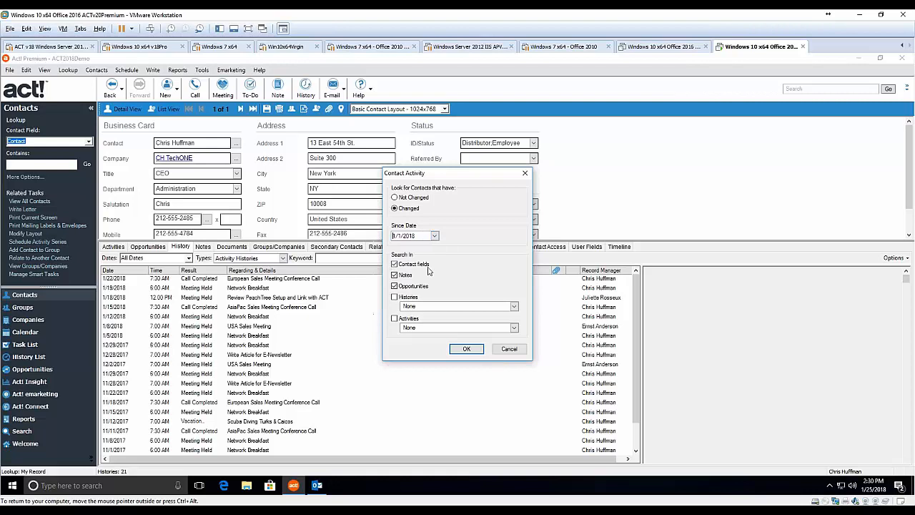
Look up contacts changed since 1/1/2018, searching contact fields, notes, opportunities, histories and activities, and return to the detail view.
click(395, 275)
click(395, 297)
click(394, 318)
click(465, 349)
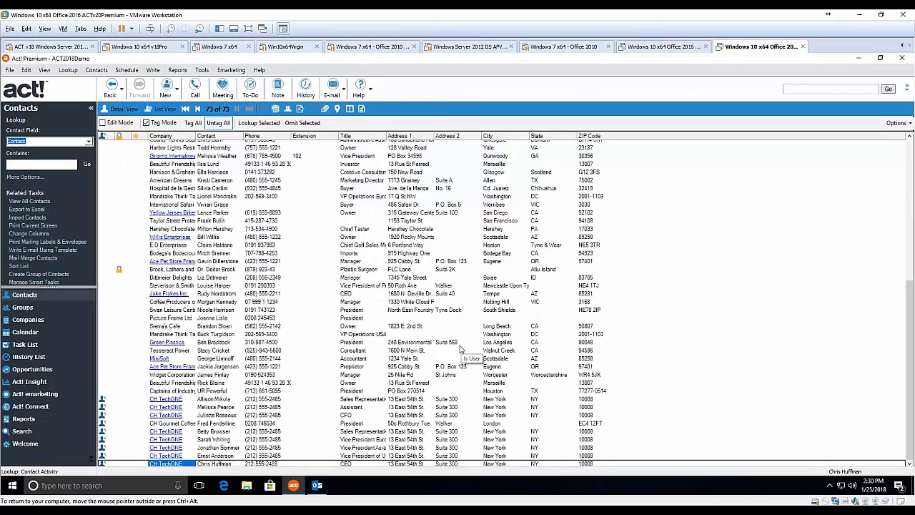
click(120, 109)
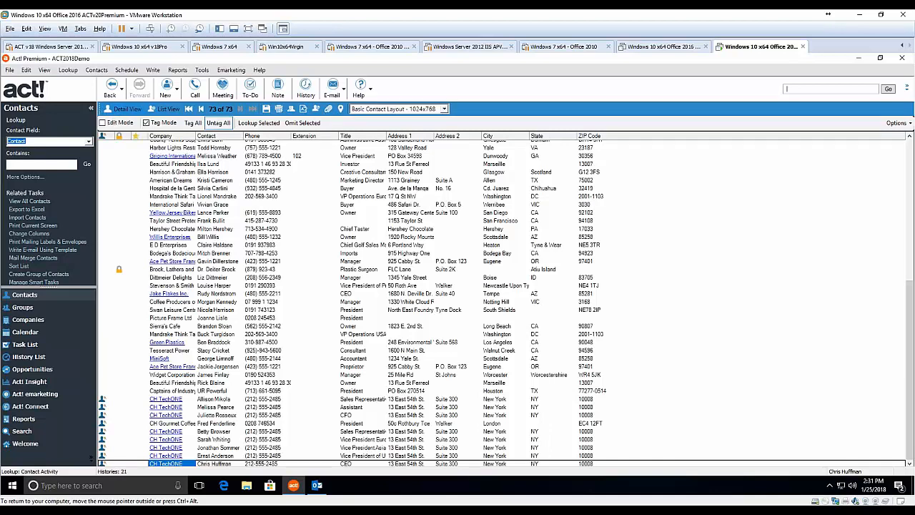
Run a contact activity lookup for contacts not changed since 1/1/2018 and show the result in the detail view.
click(67, 70)
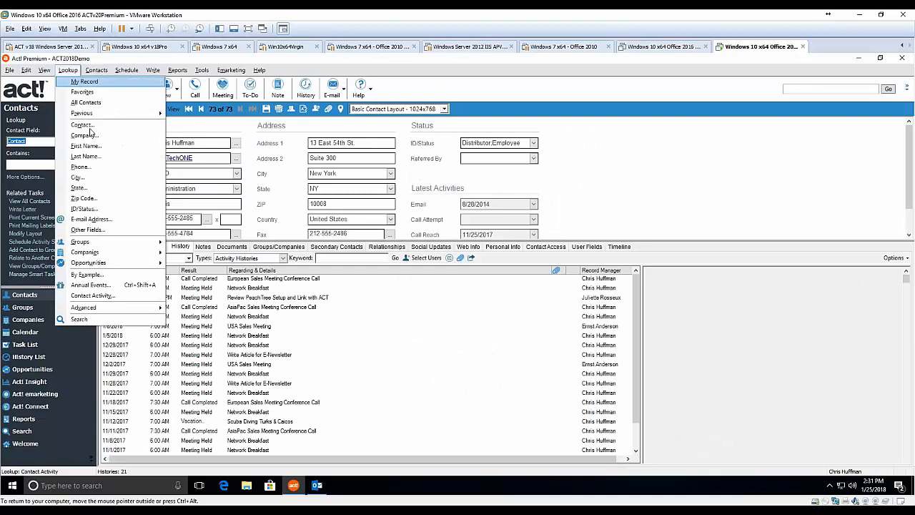
click(93, 295)
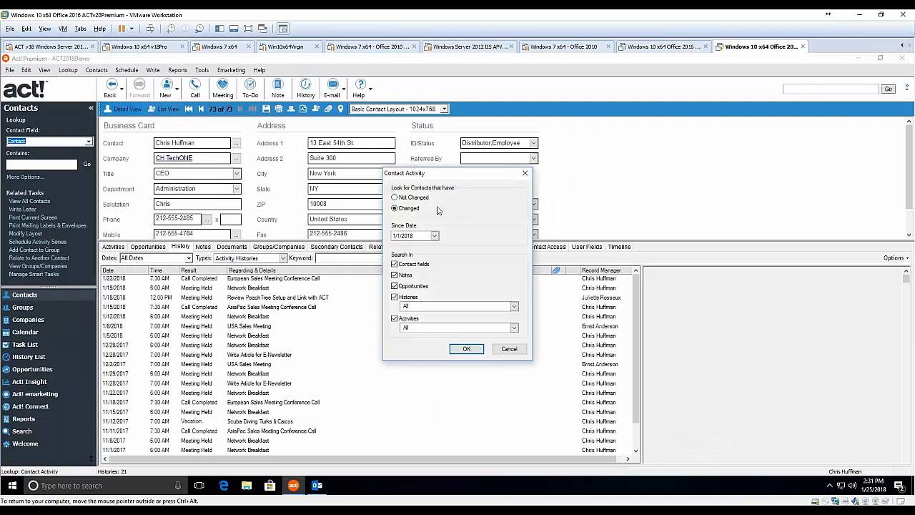
click(410, 198)
click(466, 348)
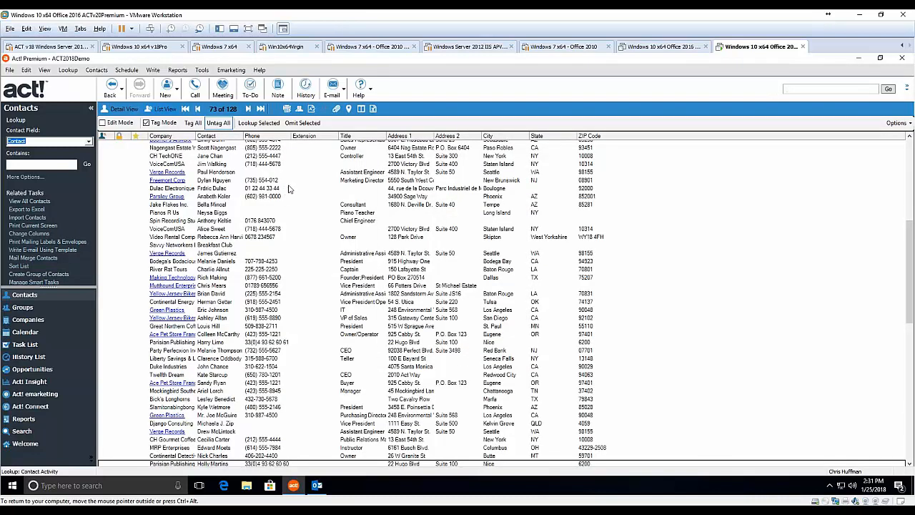
click(127, 111)
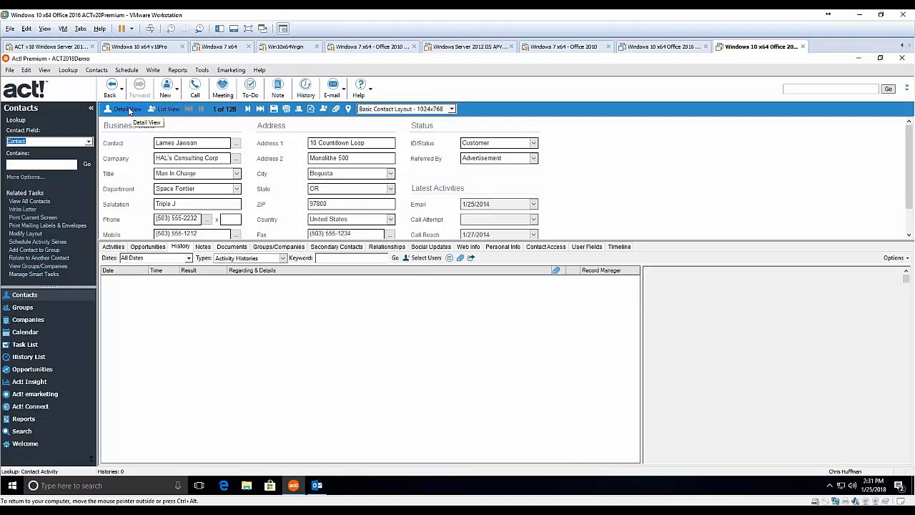
Try the histories, cleared activities and document tab entries options in Remove Old Data, clear them again and cancel the dialog.
click(202, 70)
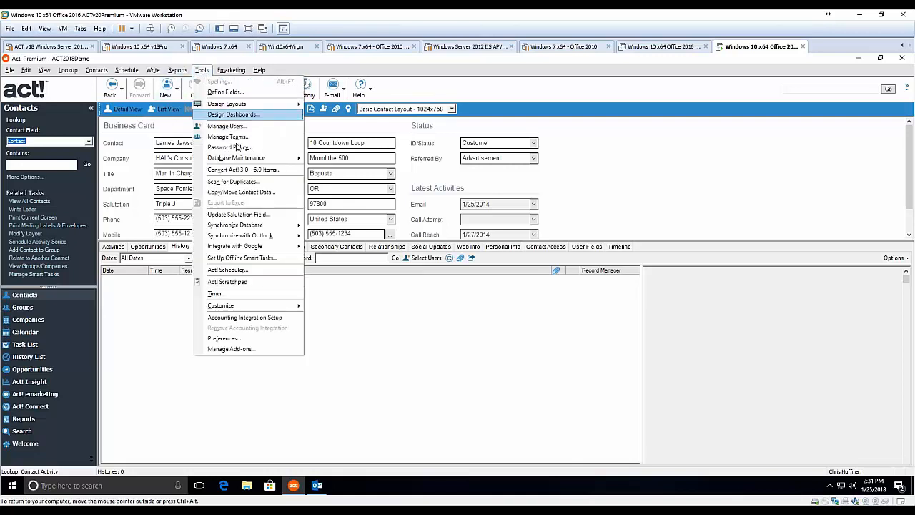
mouse_move(240, 160)
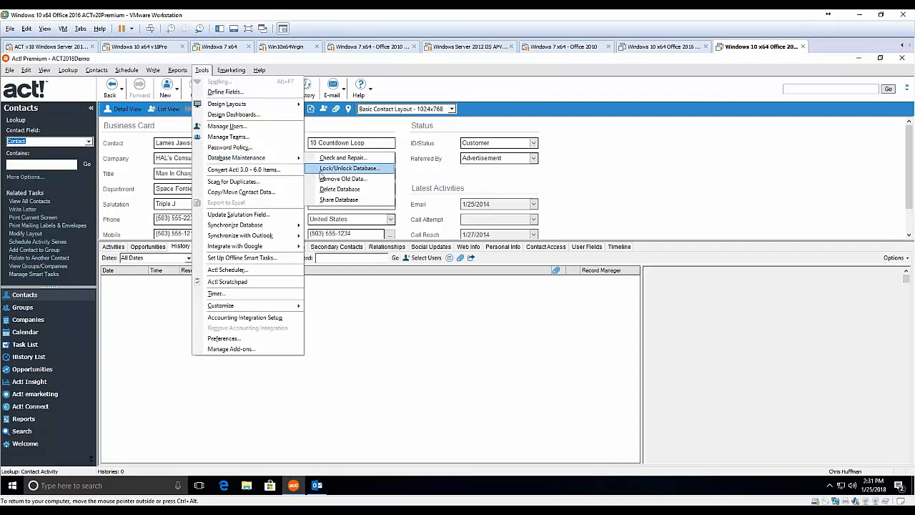
click(336, 179)
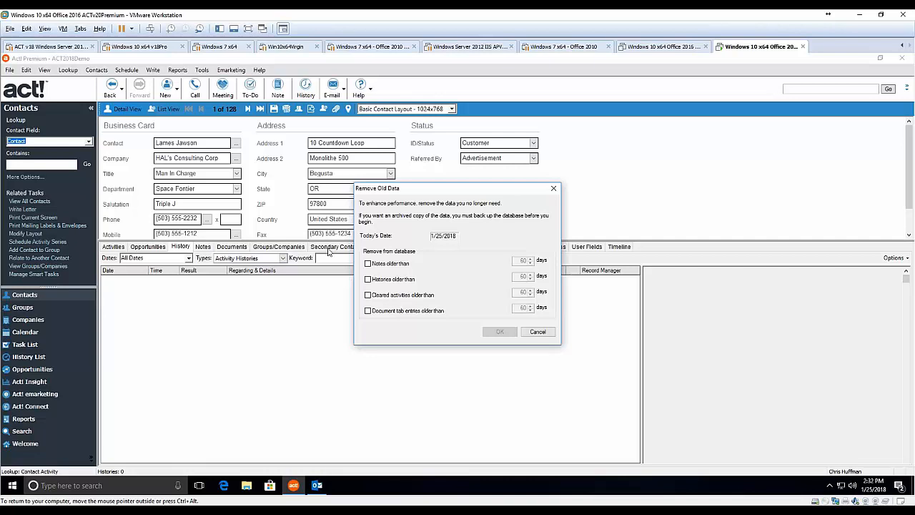
click(379, 282)
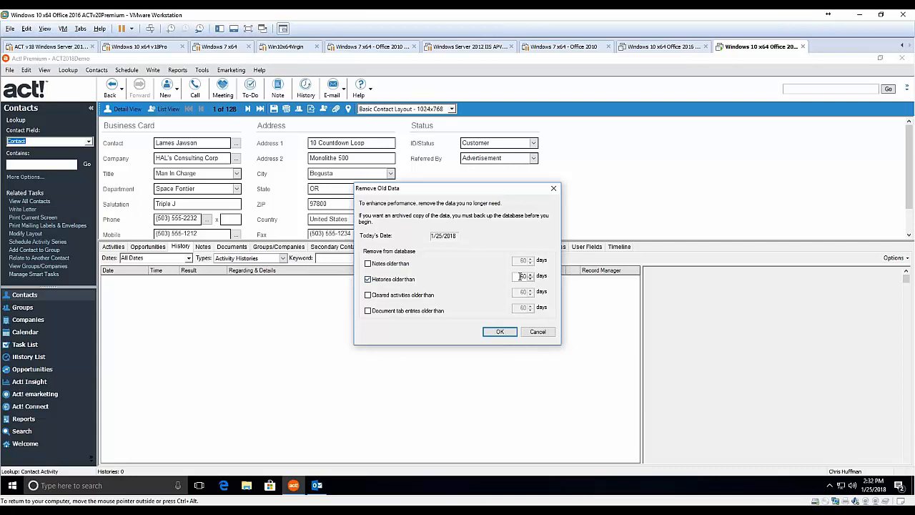
click(378, 296)
click(372, 279)
click(396, 310)
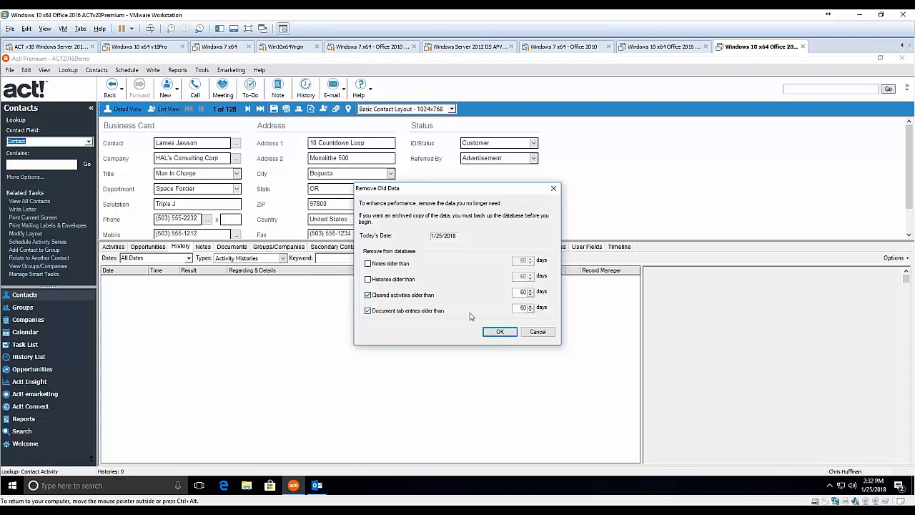
click(391, 311)
click(393, 295)
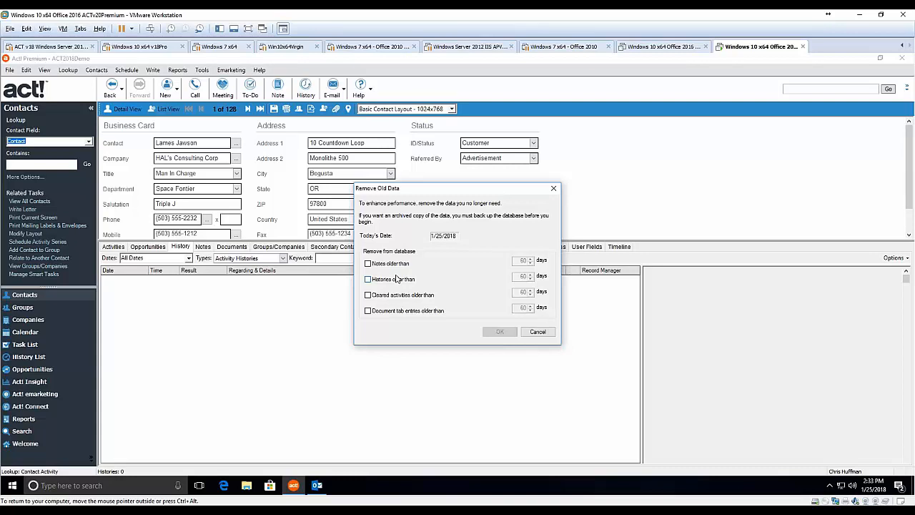
click(538, 332)
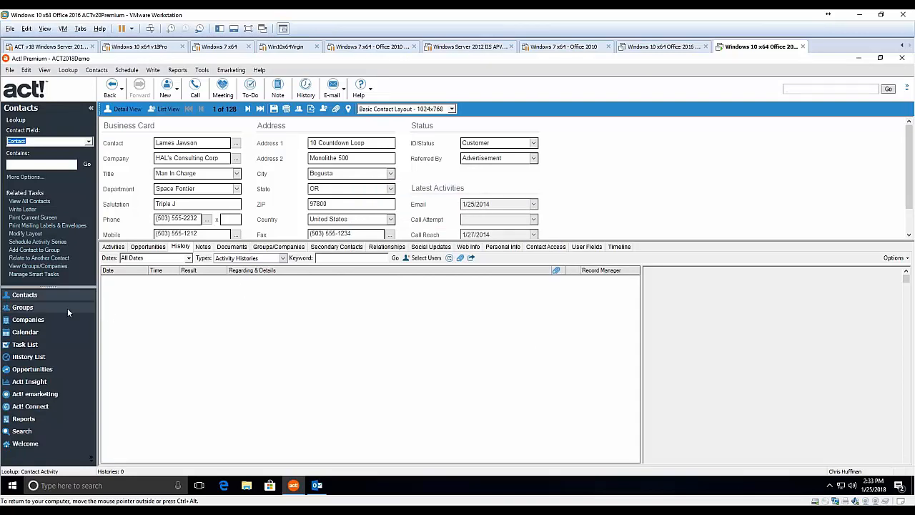
Open the AllContacts group, review its membership criteria without changing them, and enlarge its contact list area.
click(22, 307)
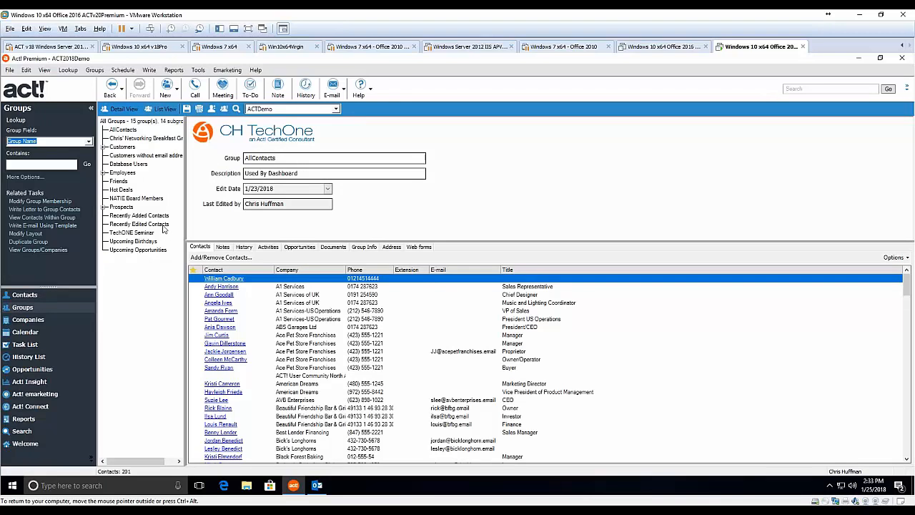
click(112, 131)
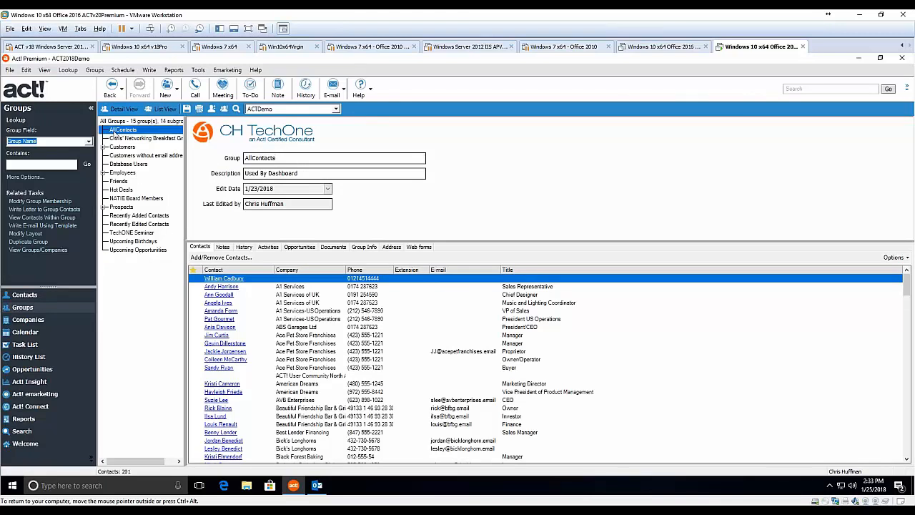
click(219, 258)
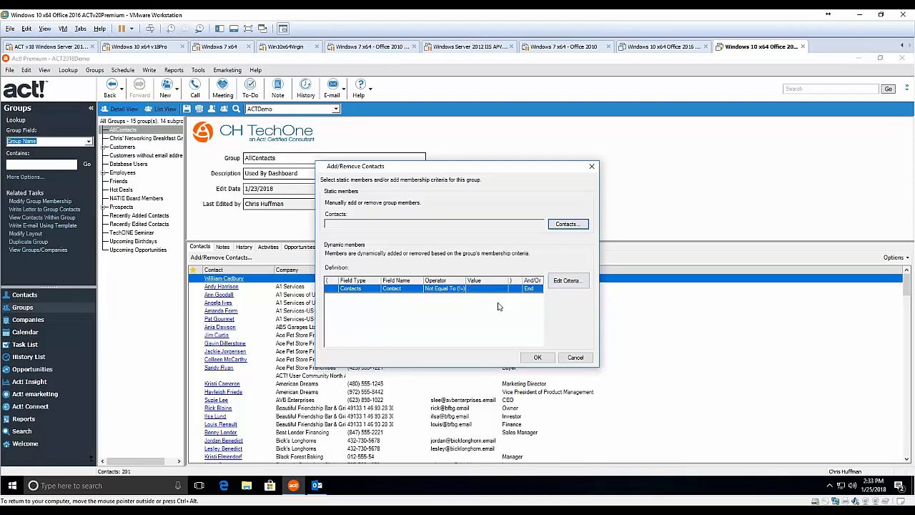
click(575, 358)
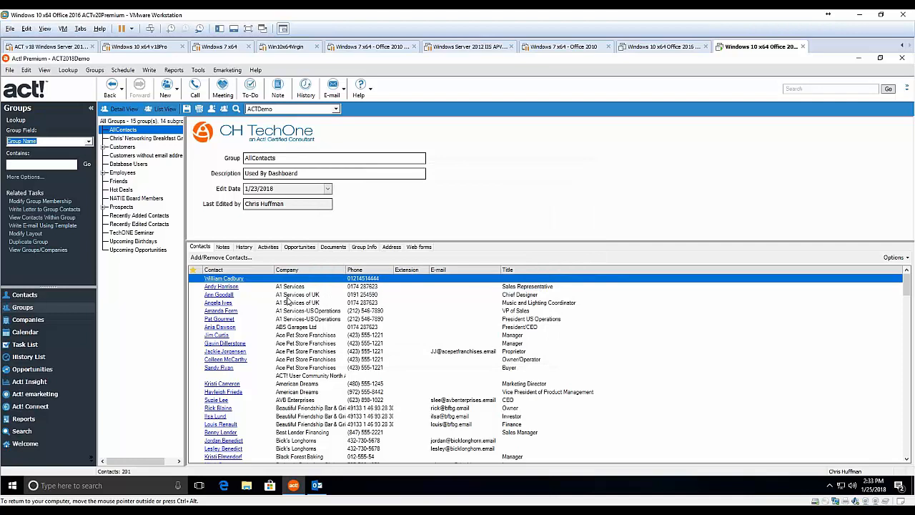
drag(287, 241, 315, 149)
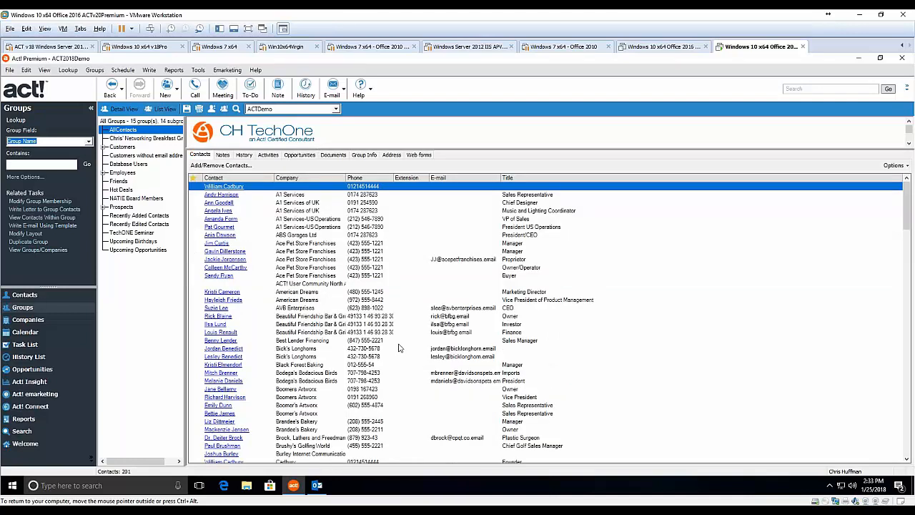
Show the history of the AllContacts group and look through its entries.
click(246, 157)
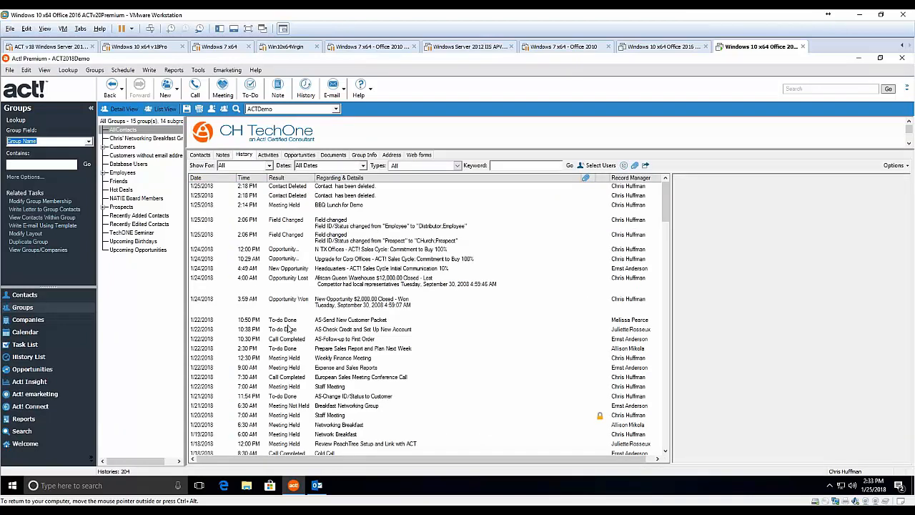
click(289, 350)
scroll(421, 386, down, 12)
scroll(420, 392, down, 7)
scroll(420, 392, down, 7)
scroll(421, 392, down, 4)
click(333, 418)
scroll(371, 398, up, 5)
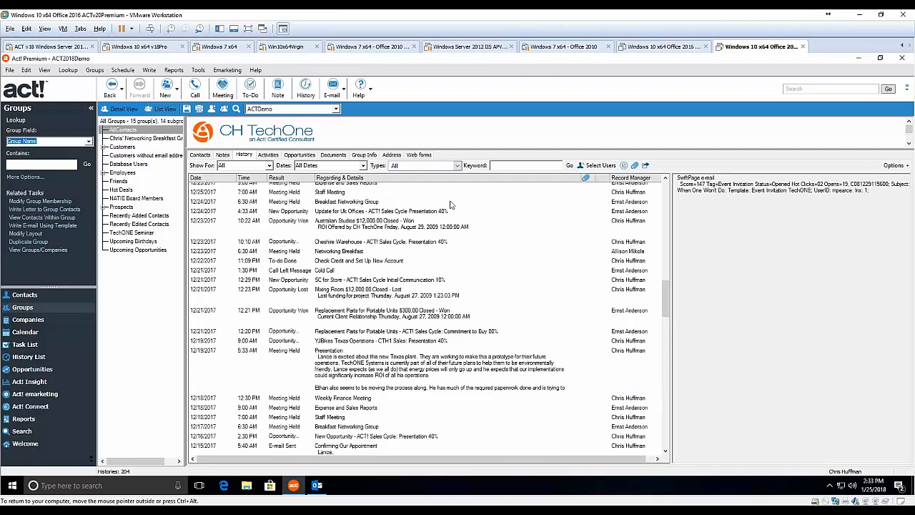
Filter the group's history to show only the System Changes type.
click(457, 165)
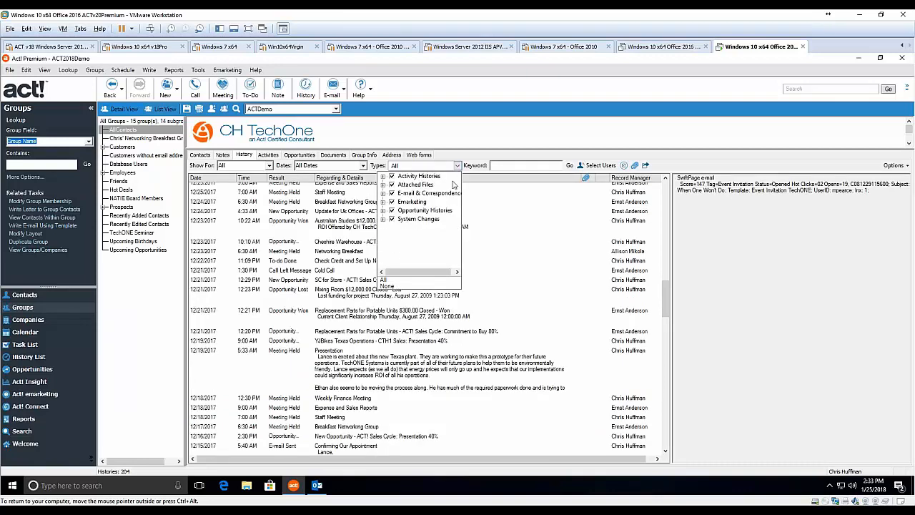
click(387, 286)
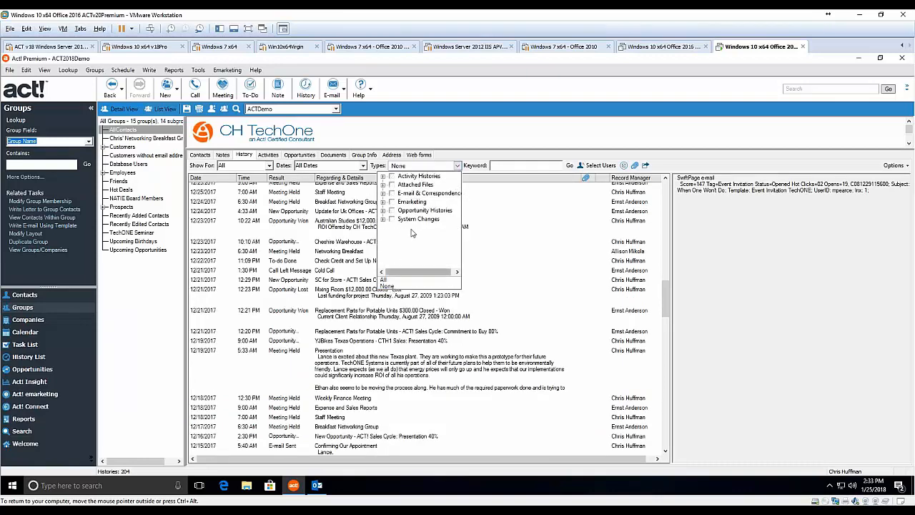
click(418, 219)
click(492, 234)
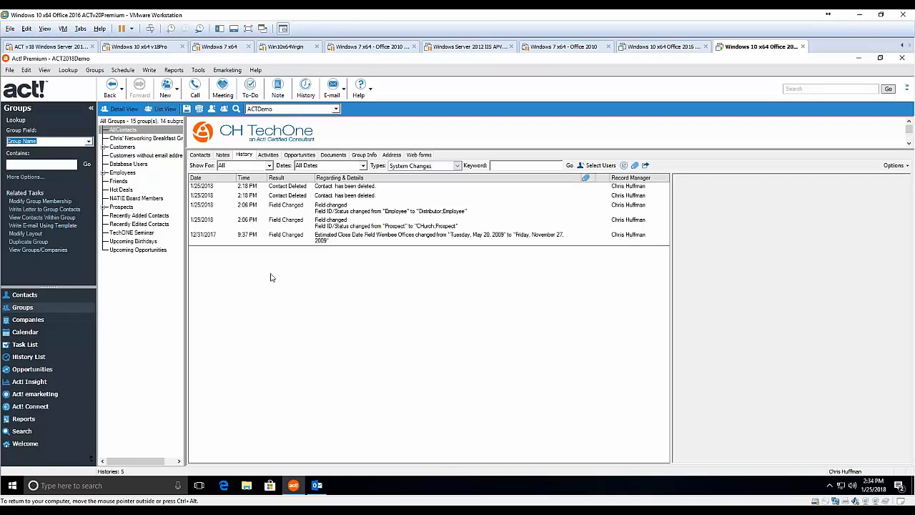
Select all of the group's System Changes history entries and delete them.
click(218, 240)
shift+click(213, 189)
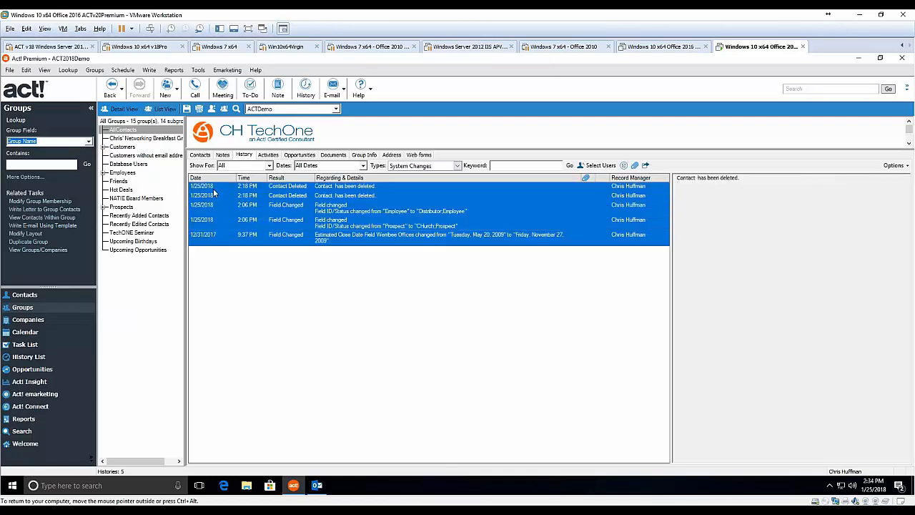
key(Delete)
click(490, 305)
key(Delete)
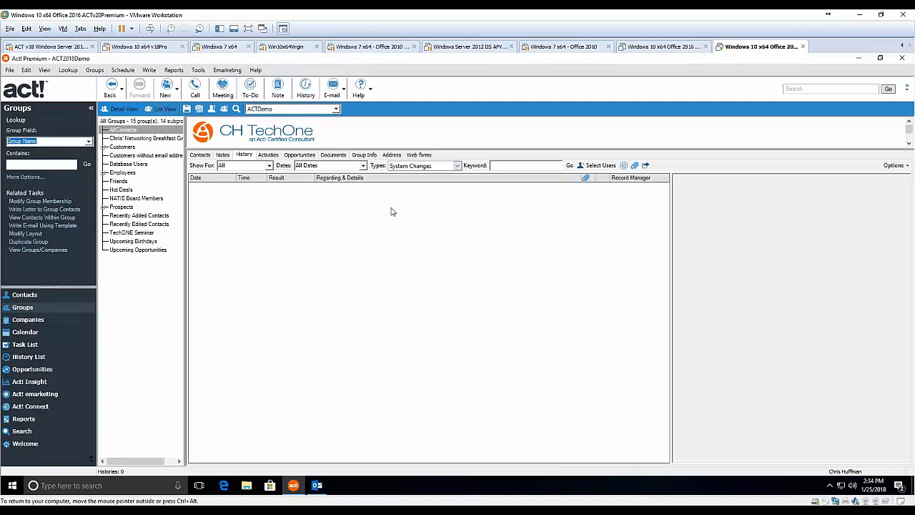
Add E-mail & Correspondence to the group's history type filter and select the Confirming Our Appointment entry.
click(458, 166)
click(383, 184)
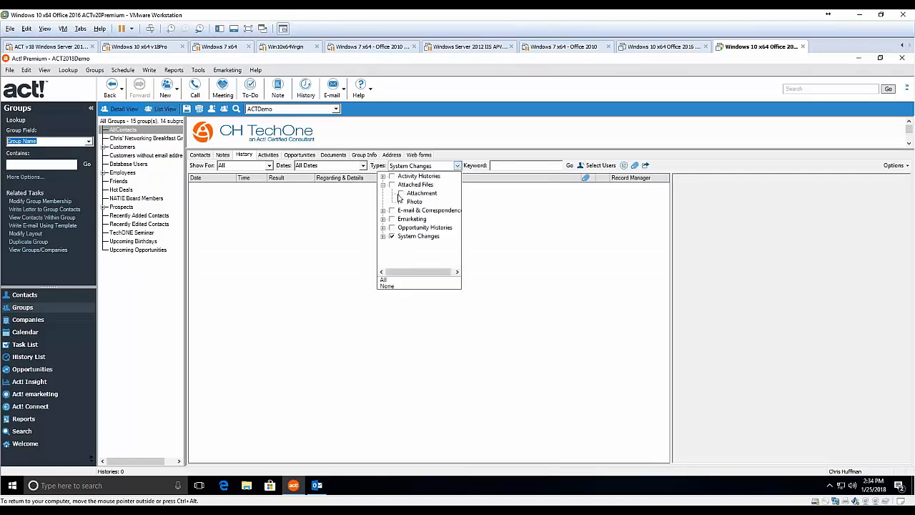
click(392, 211)
click(383, 211)
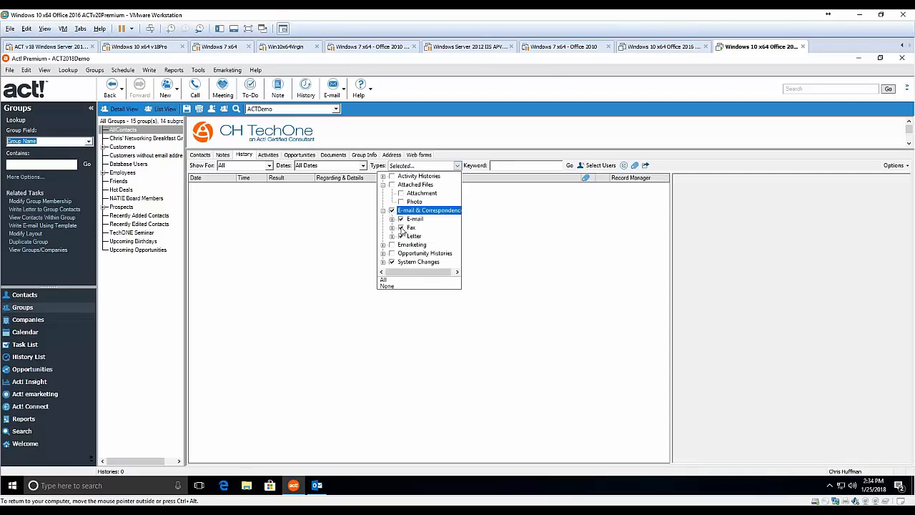
click(510, 260)
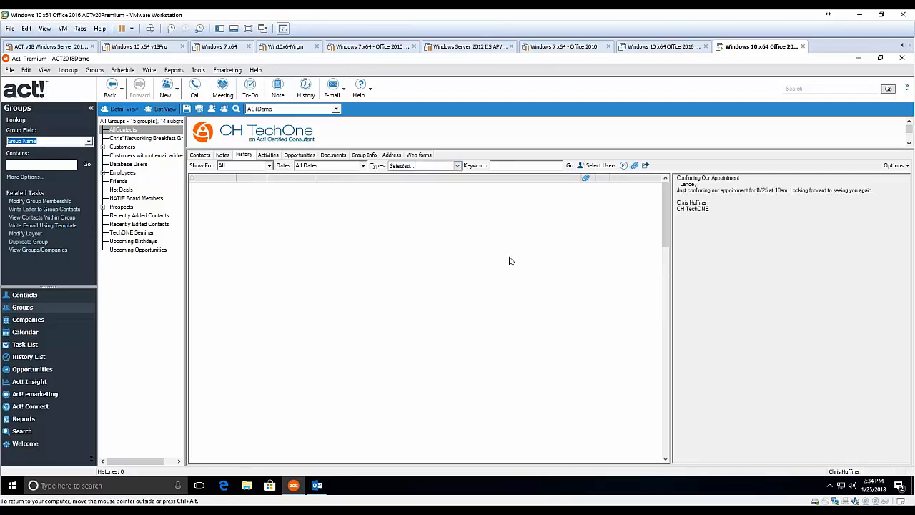
click(345, 218)
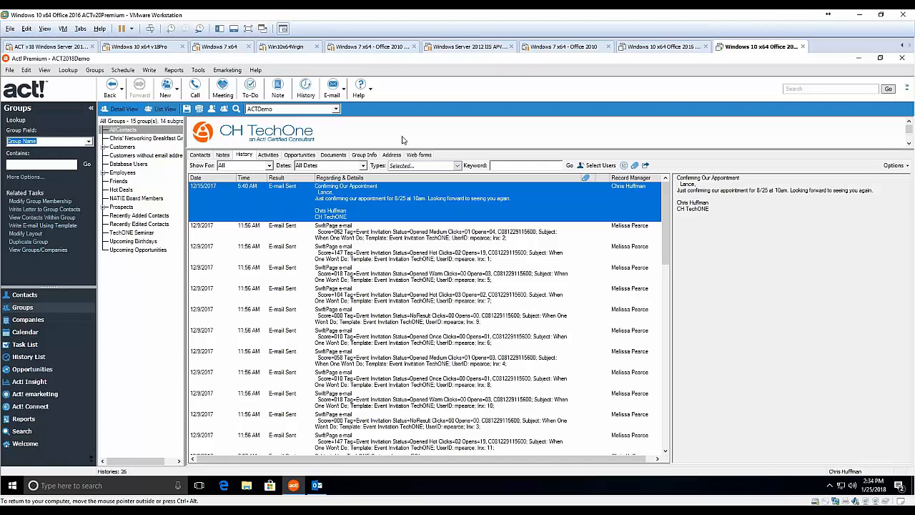
Open the History List and limit its types to E-mail & Correspondence only.
click(29, 357)
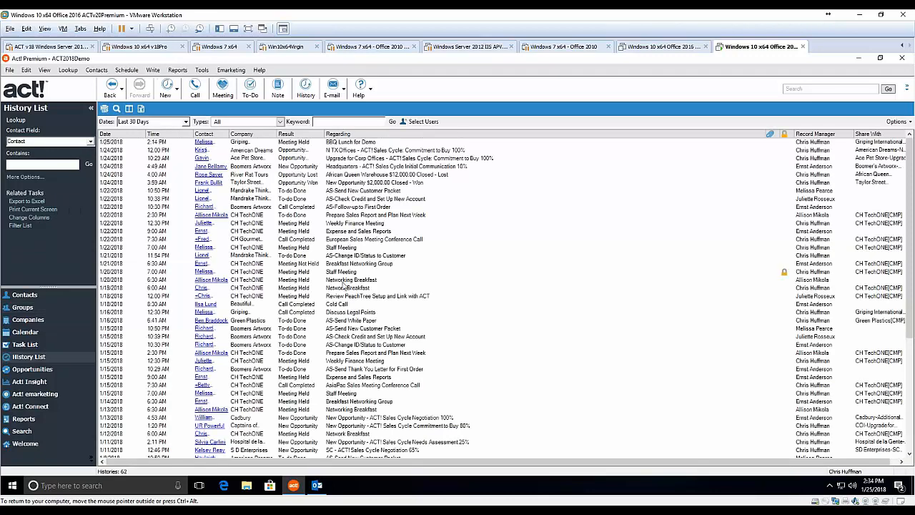
click(279, 121)
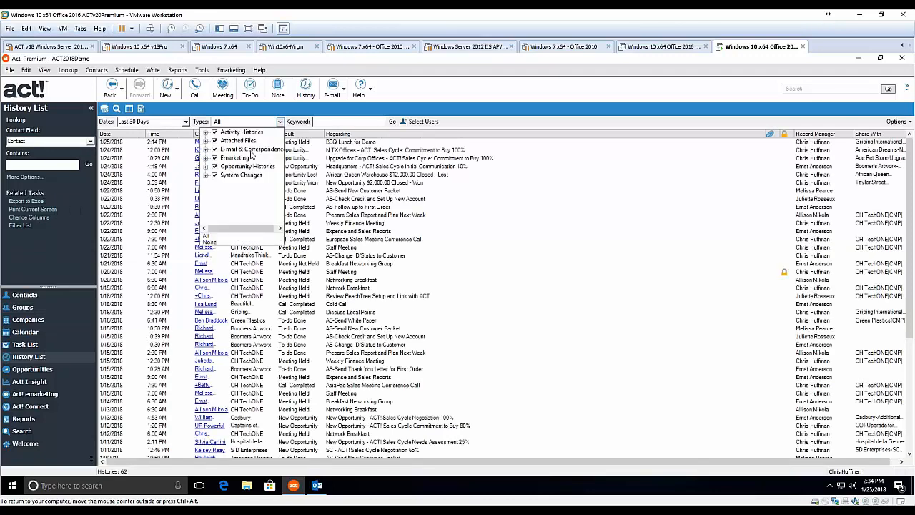
click(215, 175)
click(209, 243)
click(216, 150)
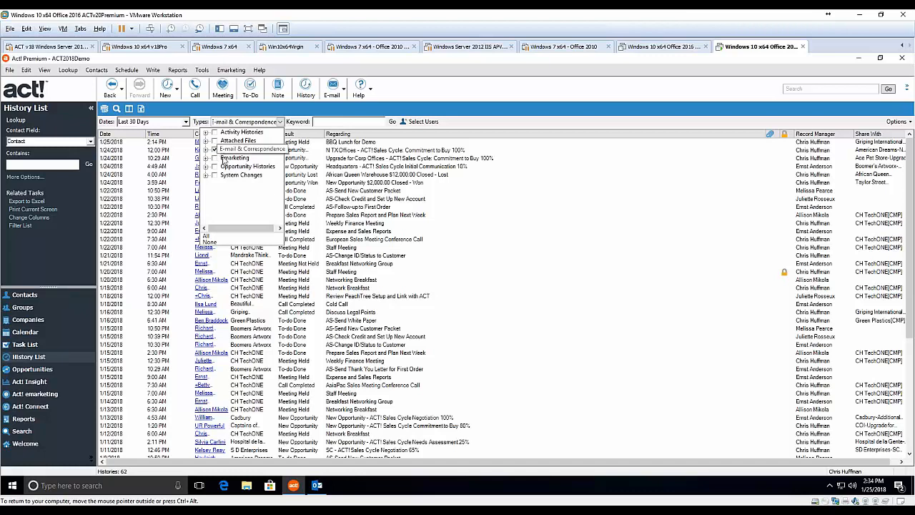
click(253, 182)
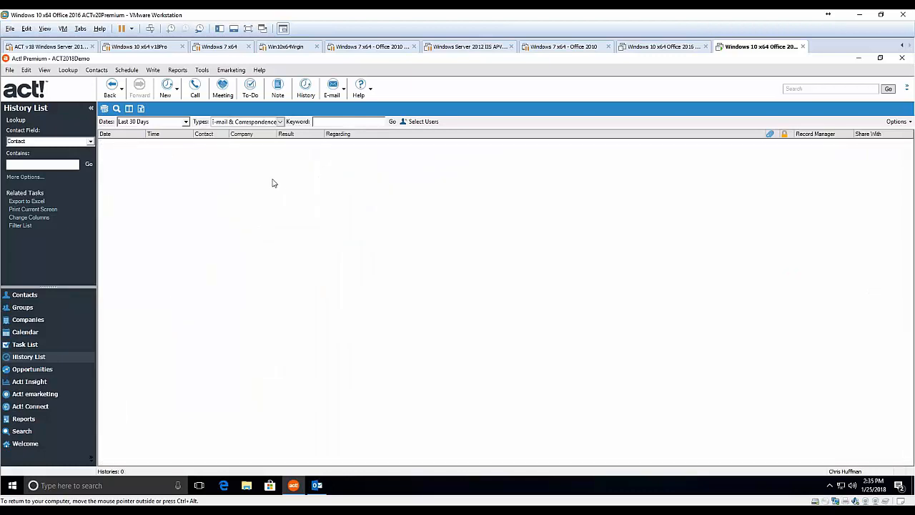
Set the History List dates to All Dates and select the entries from 12/15/2017 back to 11/11/2017.
click(280, 121)
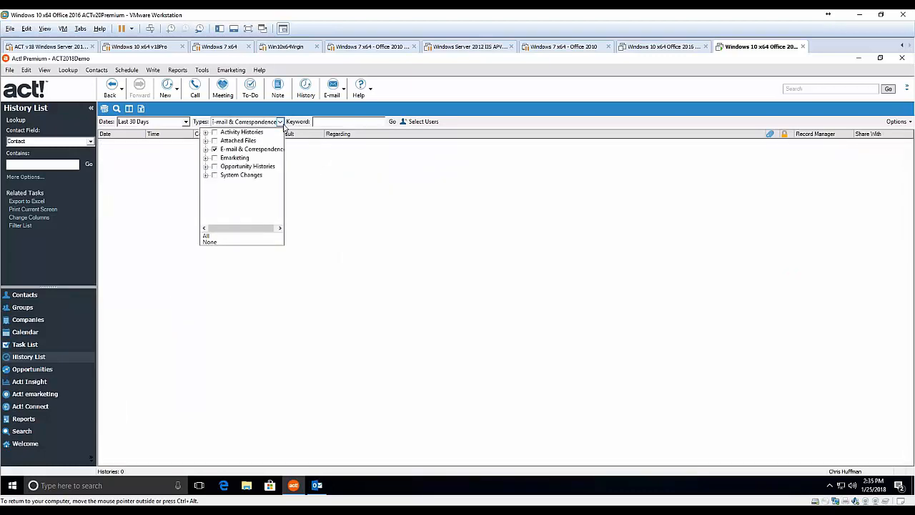
click(187, 133)
click(186, 122)
scroll(173, 135, up, 2)
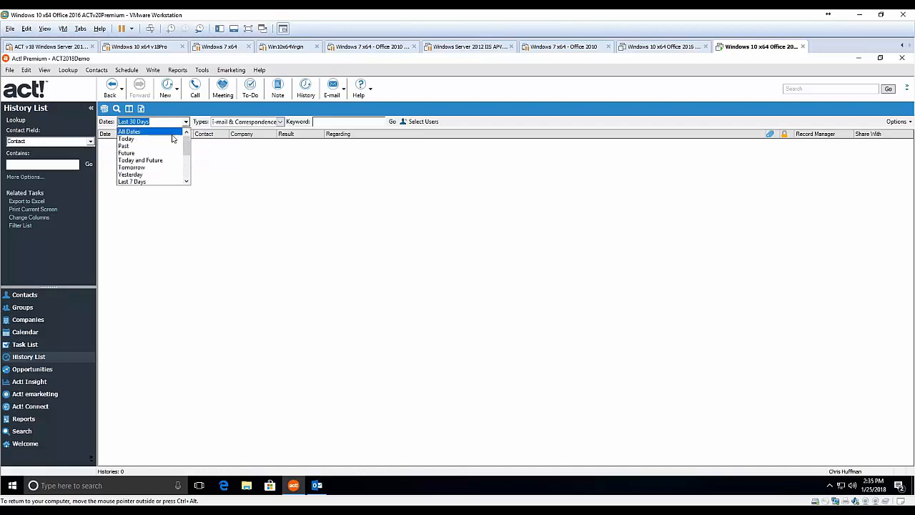
click(172, 134)
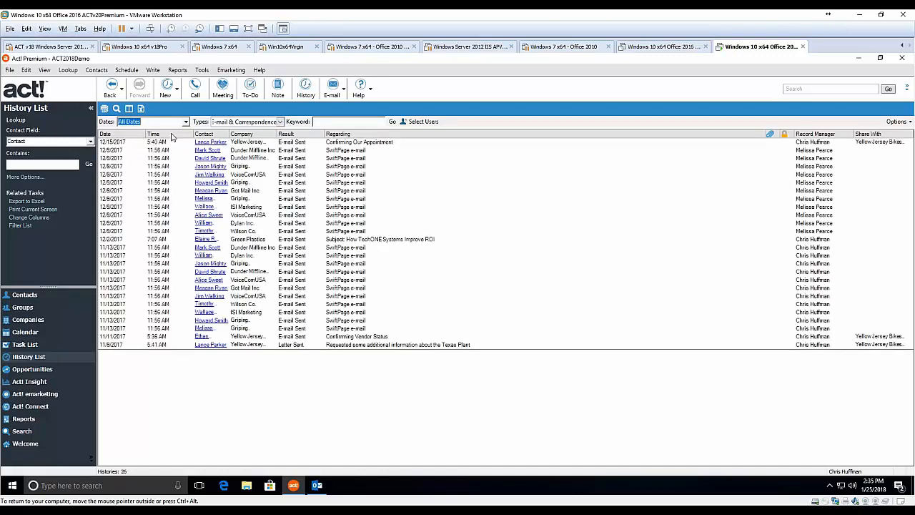
click(315, 142)
shift+click(318, 336)
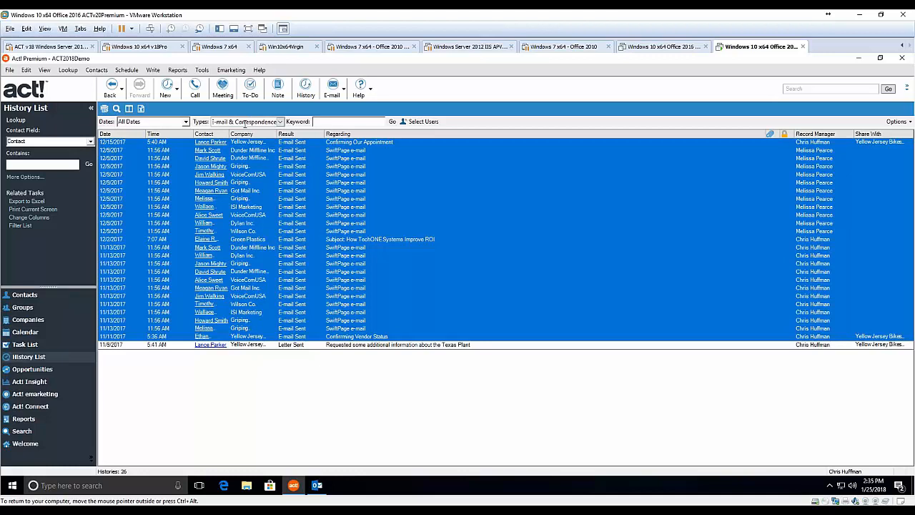
Set the History List date filter to Today.
click(186, 122)
click(156, 145)
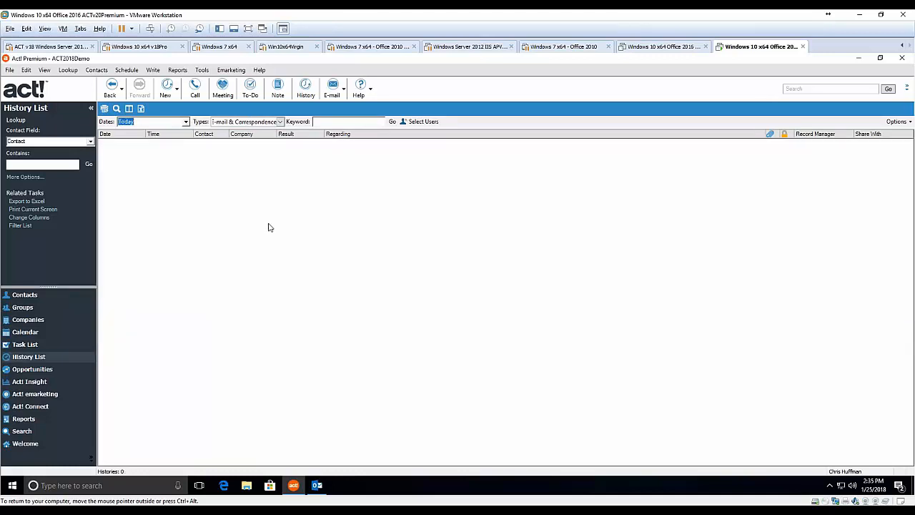
click(301, 253)
click(202, 69)
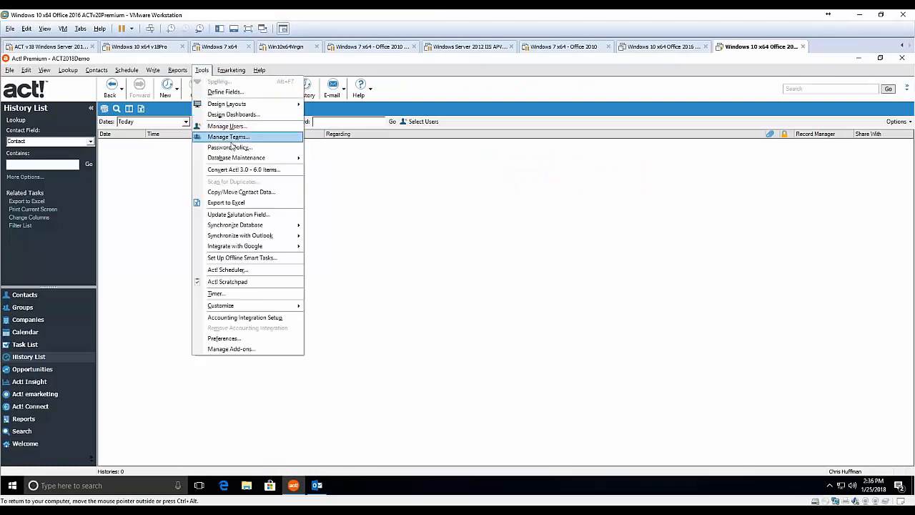
mouse_move(236, 158)
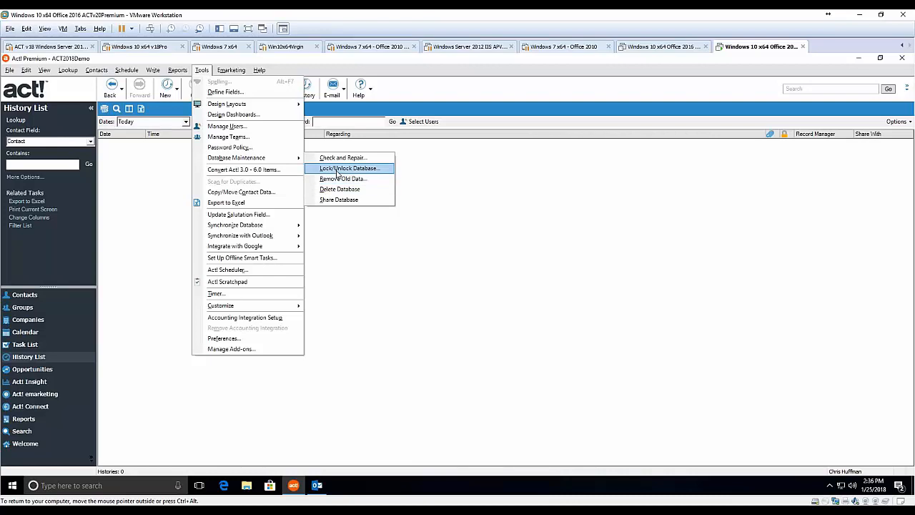
click(435, 188)
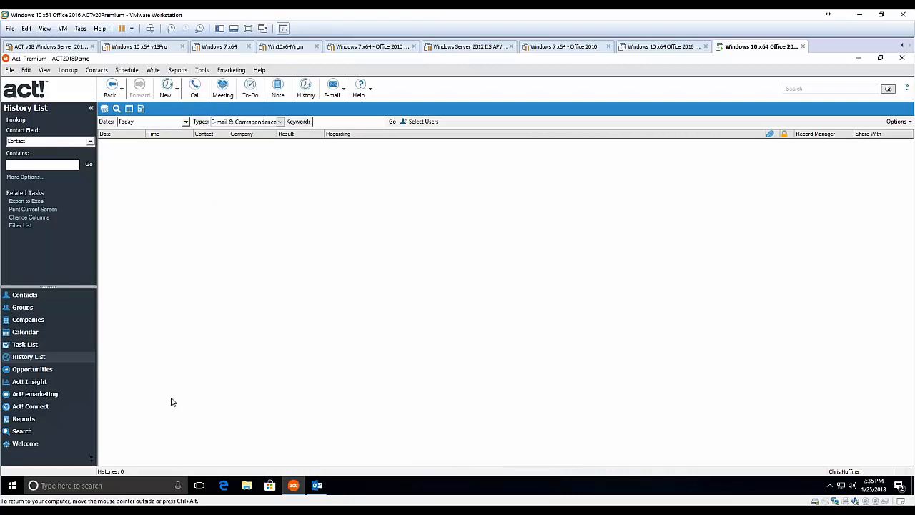
Launch Act! Diagnostics with the actdiag command and display the list of local SQL Server databases.
click(12, 487)
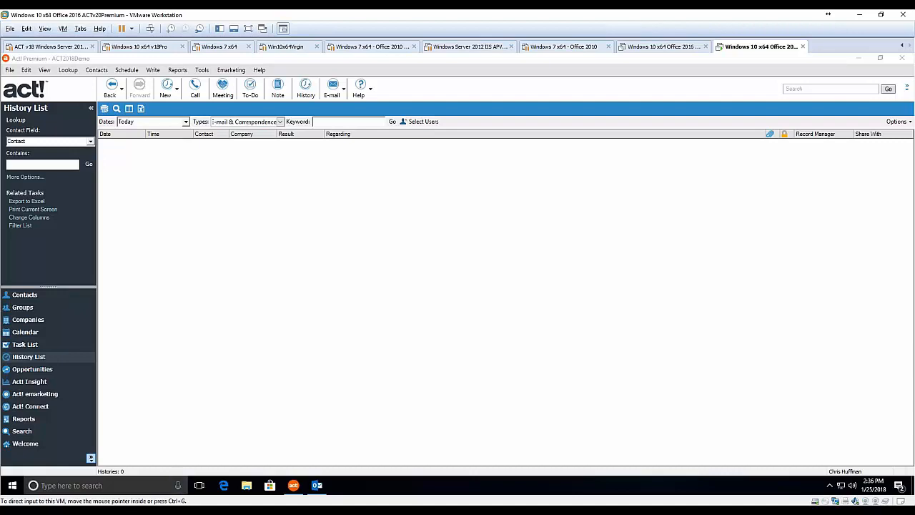
key(super)
text(actdiag)
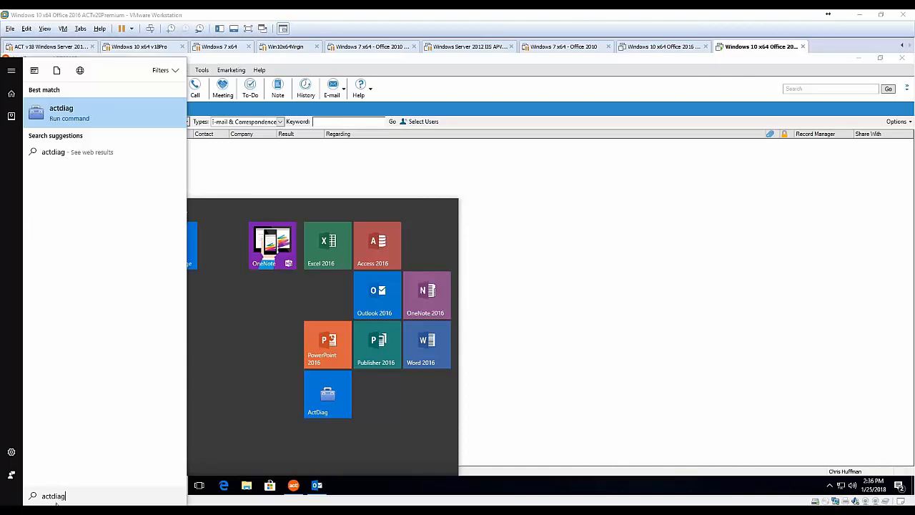
click(47, 113)
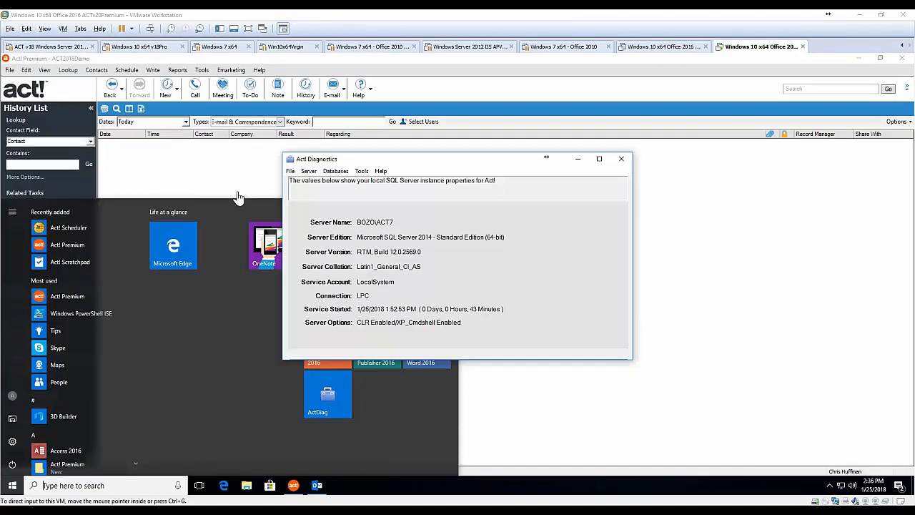
click(335, 171)
click(341, 183)
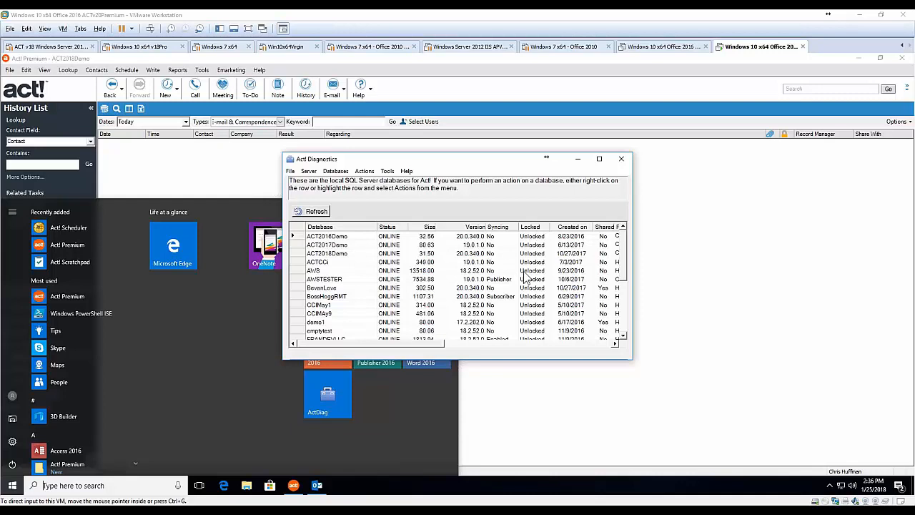
Review the maintenance actions offered for the AWS database, including Shrink Database, and close Act! Diagnostics.
click(297, 269)
right_click(296, 269)
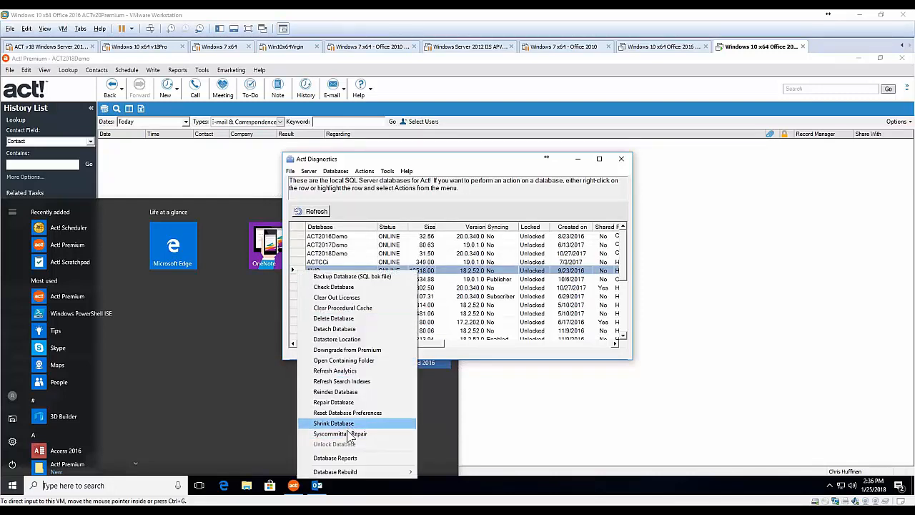
drag(535, 160, 540, 161)
click(627, 159)
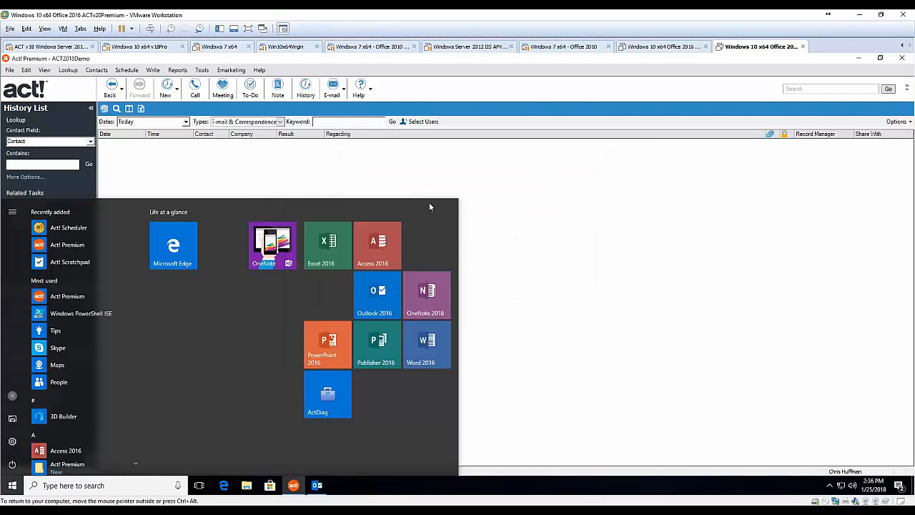
click(211, 149)
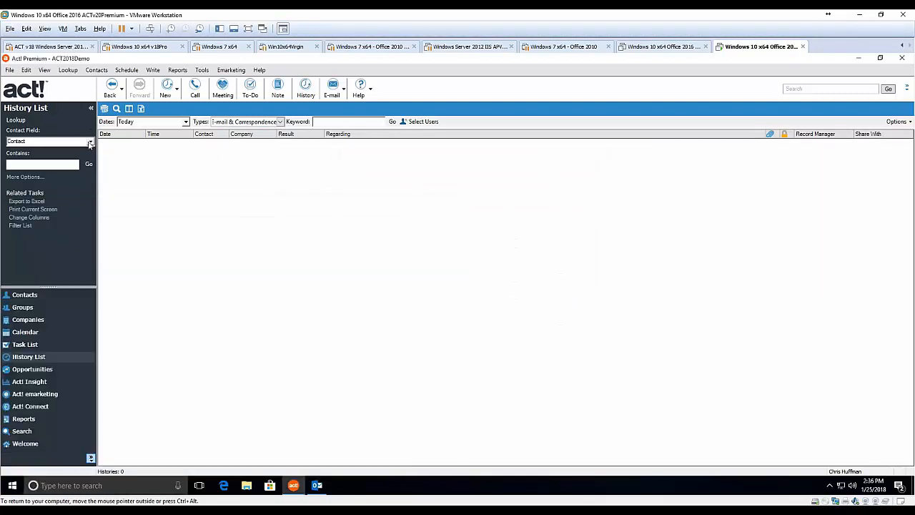
Start a Contact Activity lookup from the Contacts view and set its Since Date to 1/21/2018.
click(40, 296)
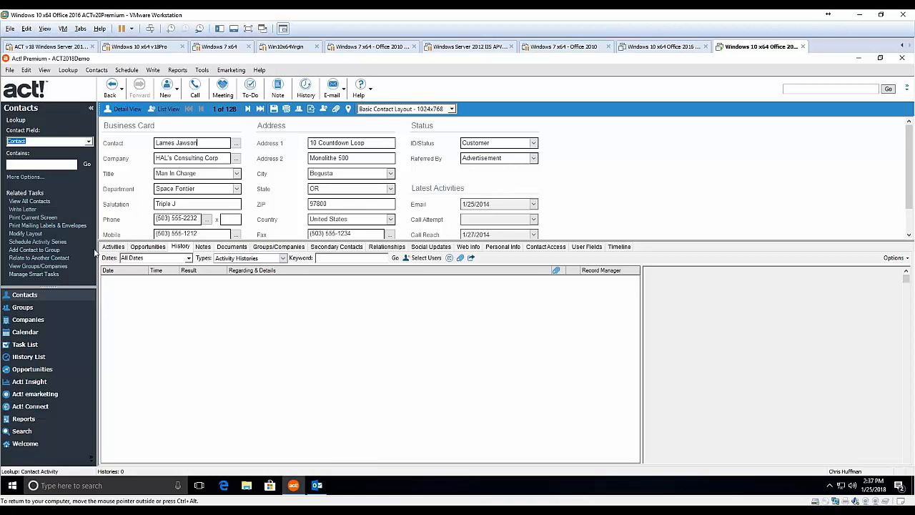
click(67, 70)
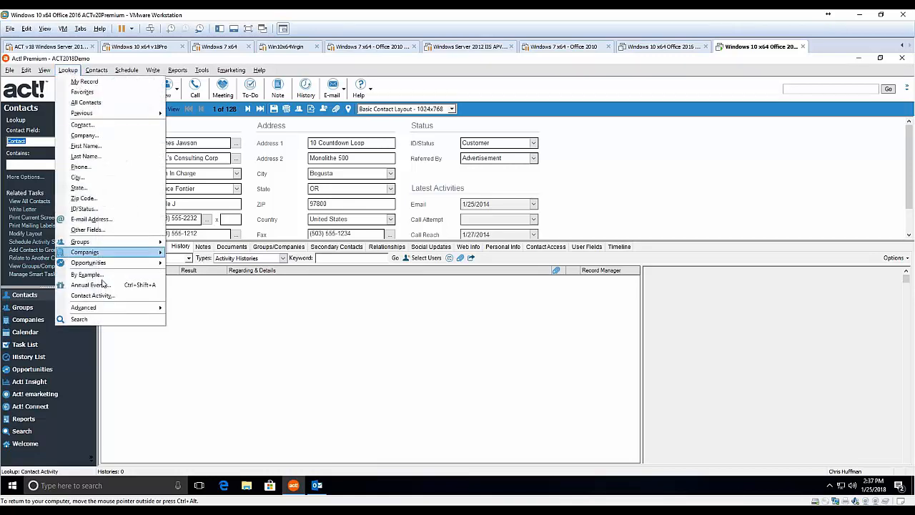
mouse_move(108, 313)
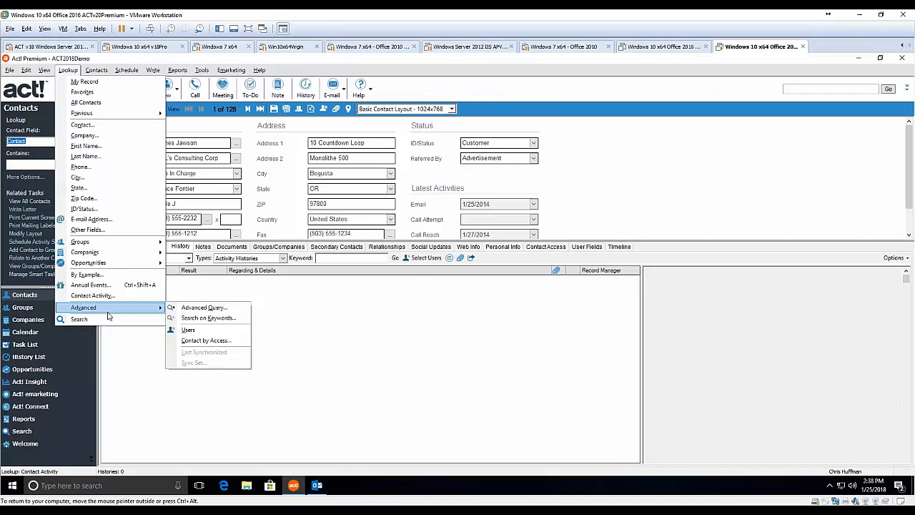
click(112, 298)
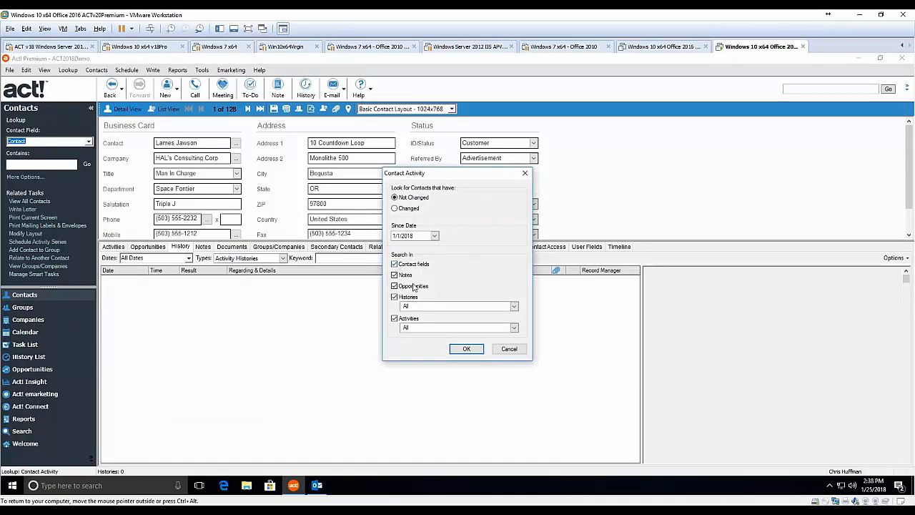
click(429, 236)
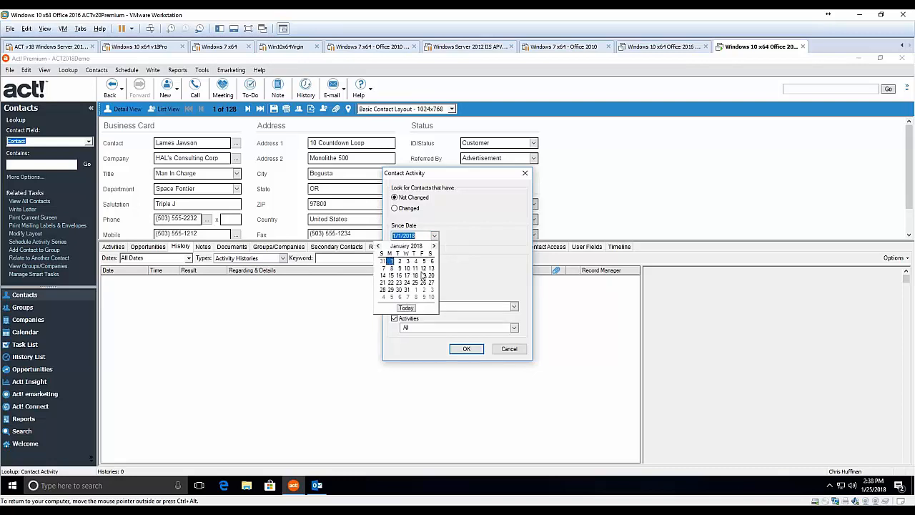
click(406, 307)
click(434, 236)
click(383, 283)
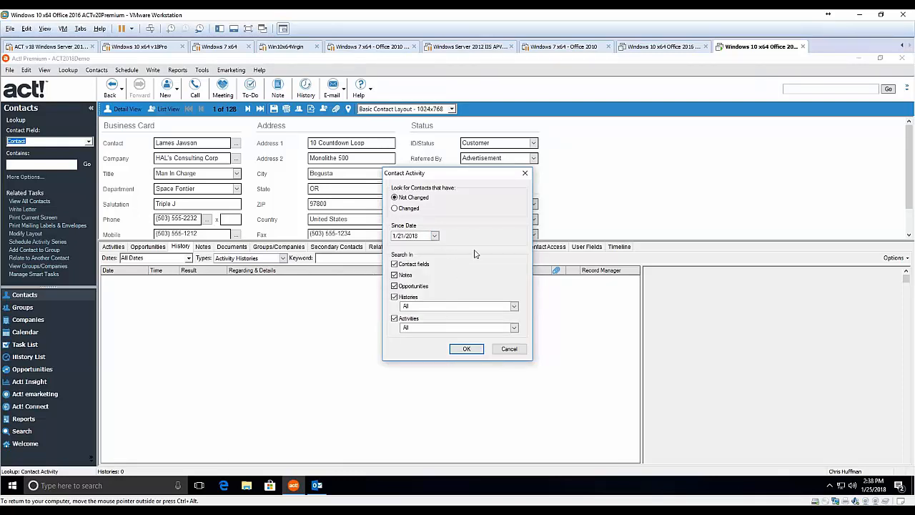
Restrict the activity lookup to Notes on changed contacts, run it, and show the found contact's notes.
click(394, 264)
click(394, 286)
click(394, 297)
click(394, 318)
click(406, 208)
click(473, 351)
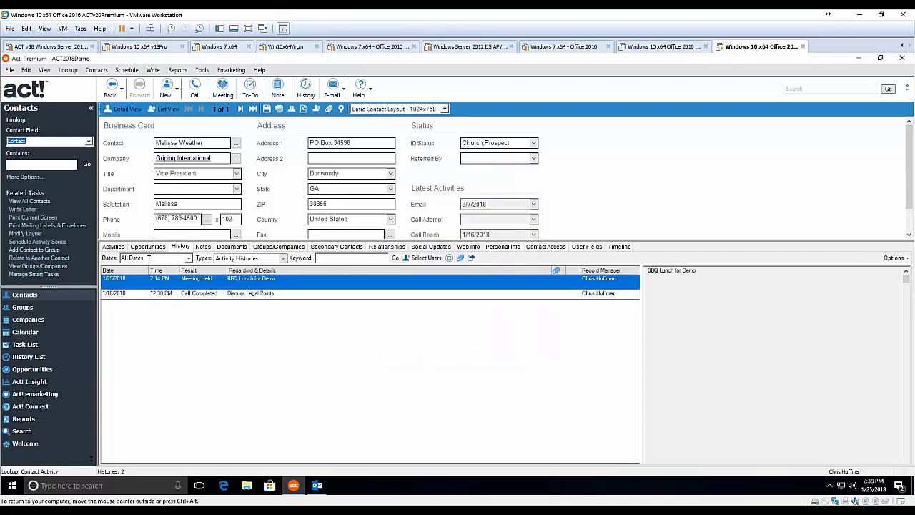
click(203, 247)
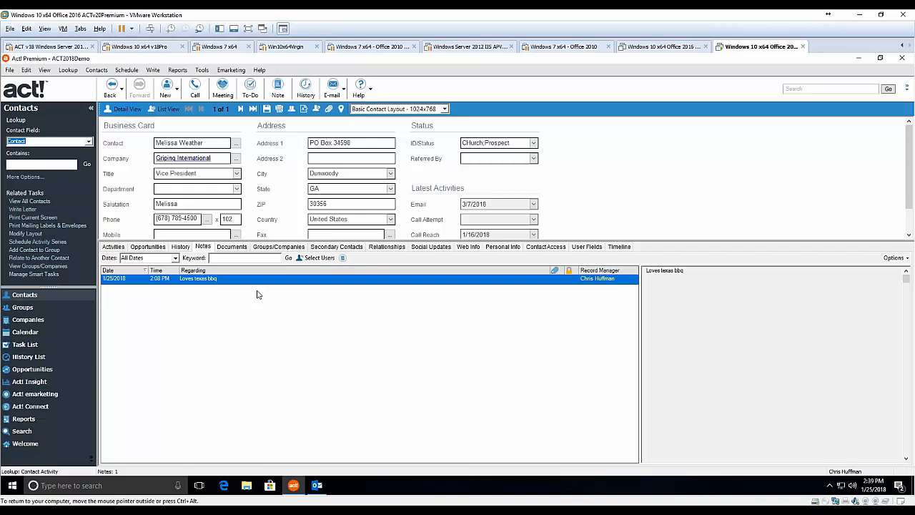
Search annual events for birth dates in the current month and create a contact lookup from the results.
click(72, 70)
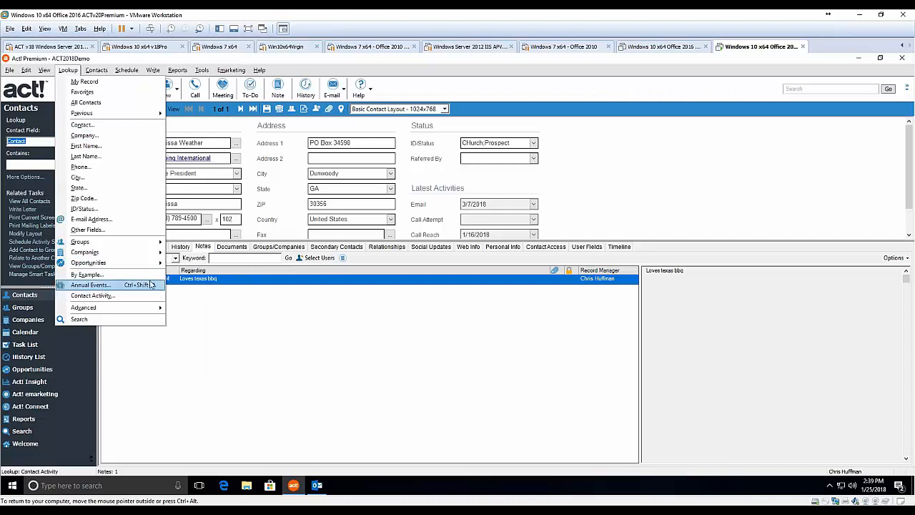
click(592, 207)
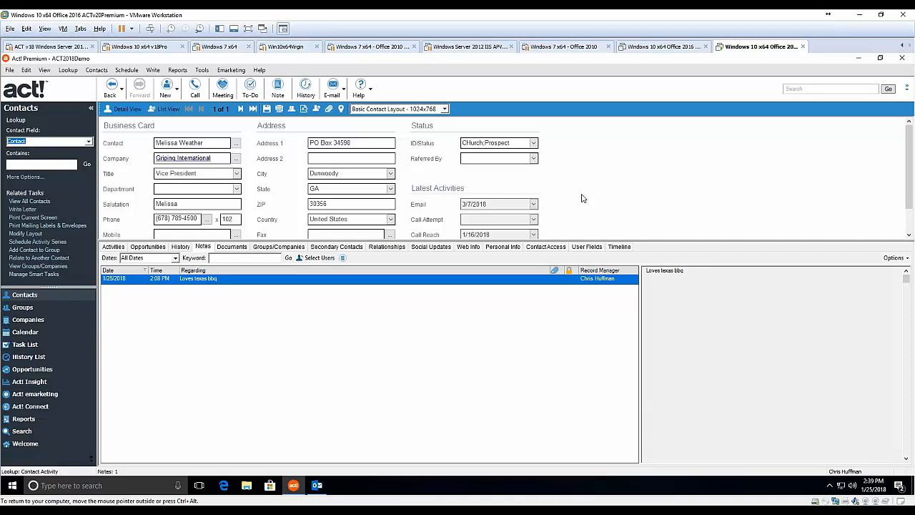
click(71, 72)
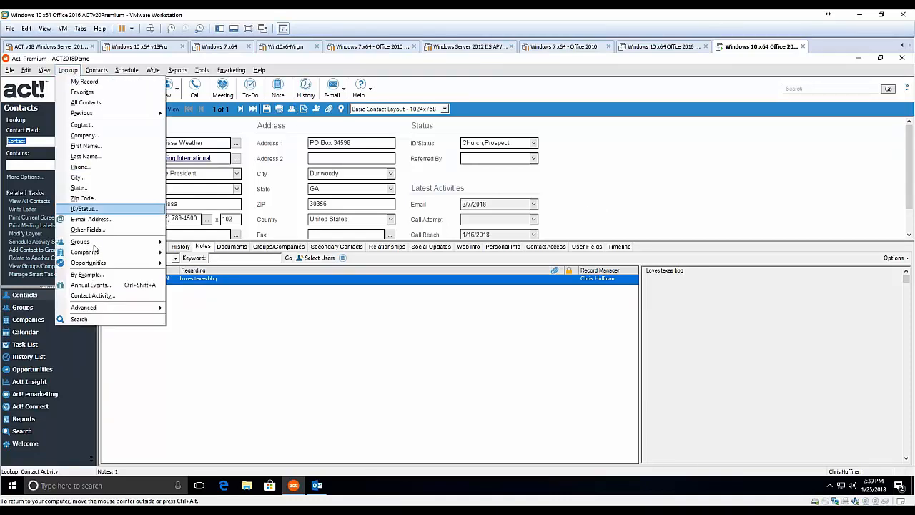
click(102, 289)
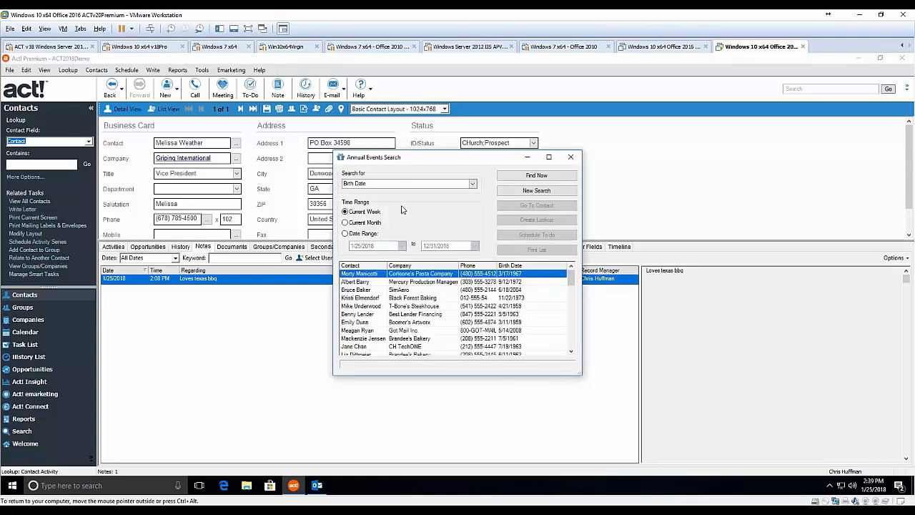
click(471, 184)
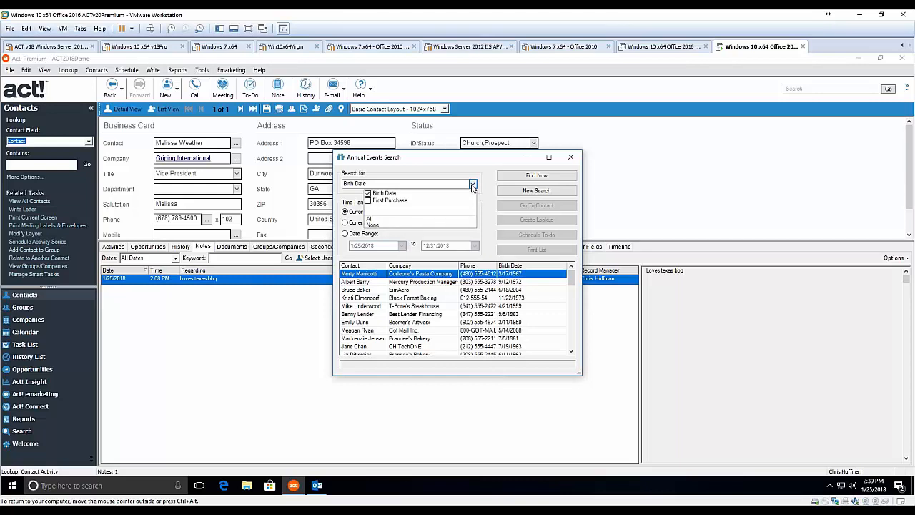
click(468, 169)
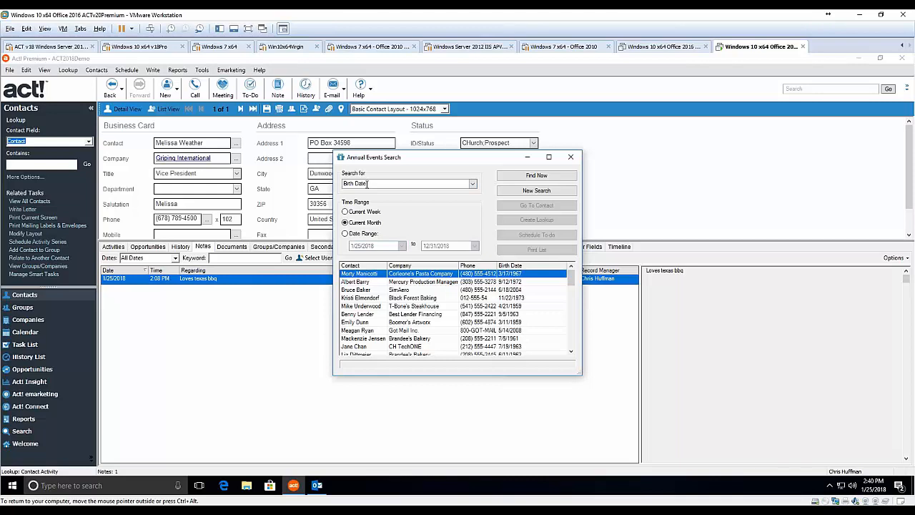
click(514, 179)
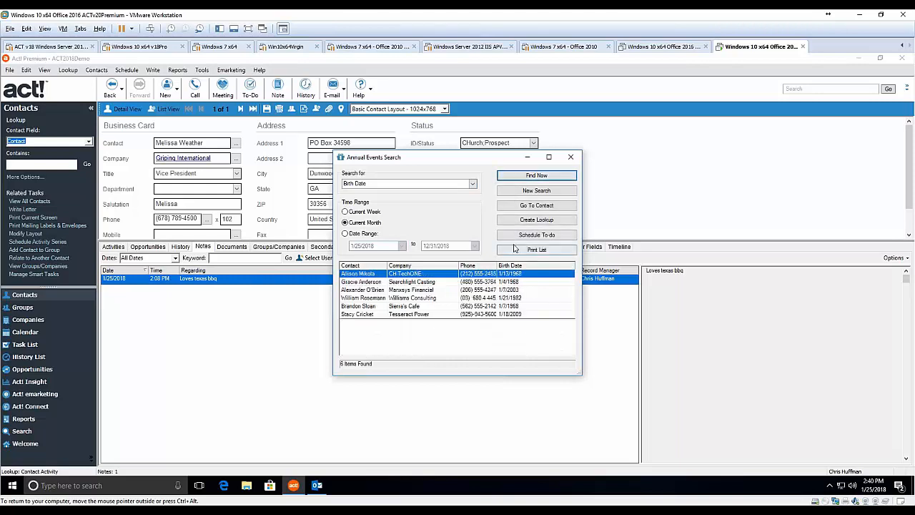
click(532, 220)
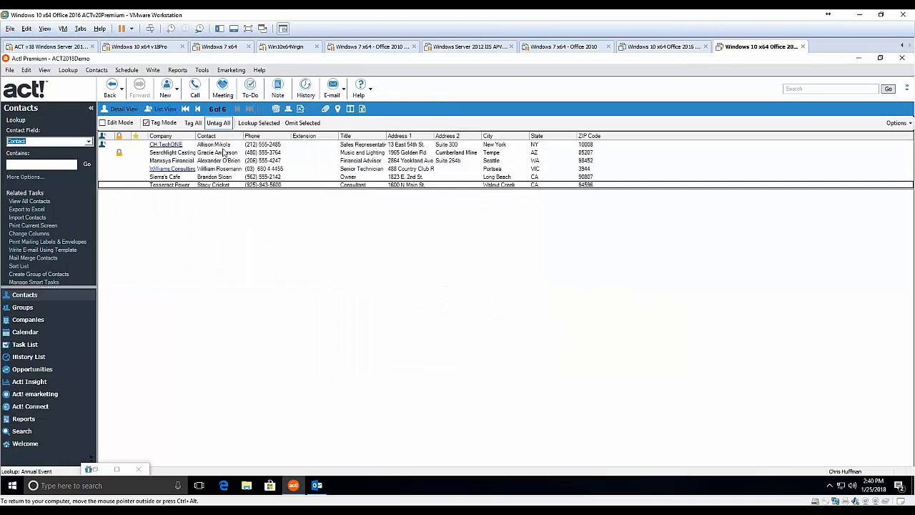
Open the Searchlight Casting contact, enlarge the upper detail area, and browse Personal Info through the last contact in the lookup.
double_click(223, 152)
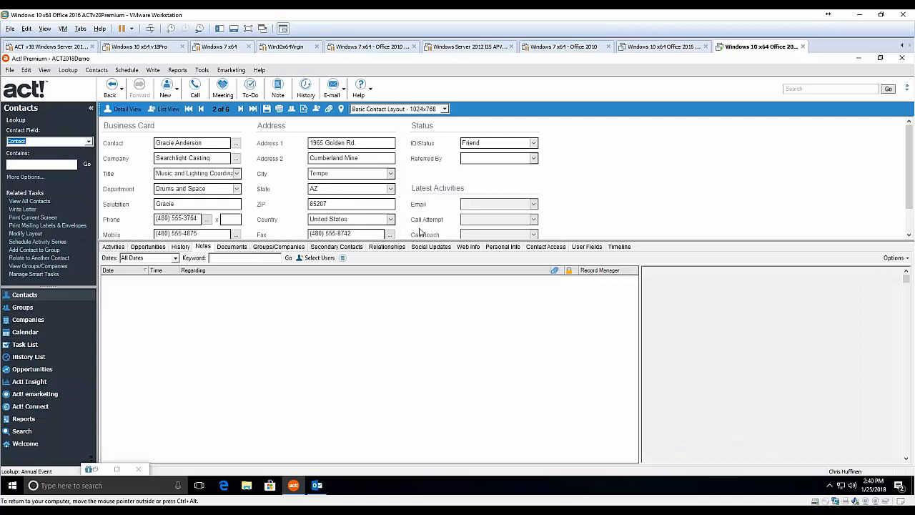
drag(401, 303, 396, 307)
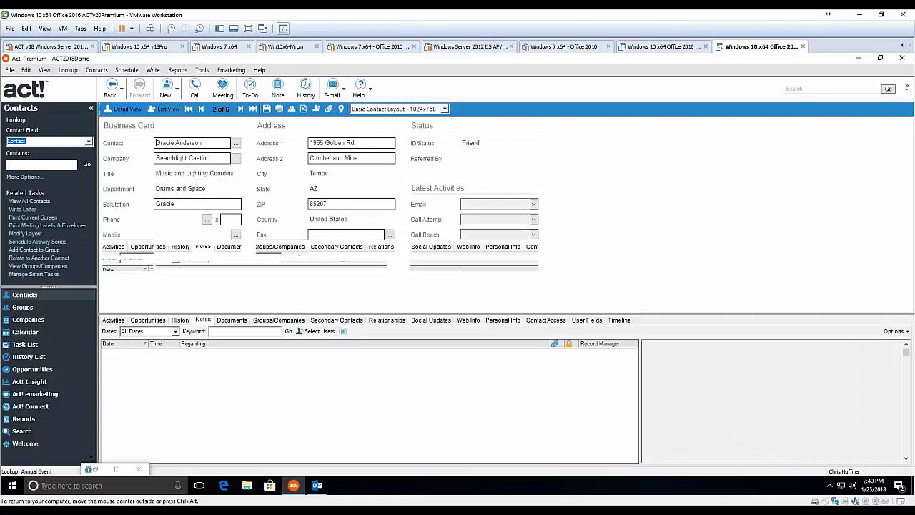
click(503, 321)
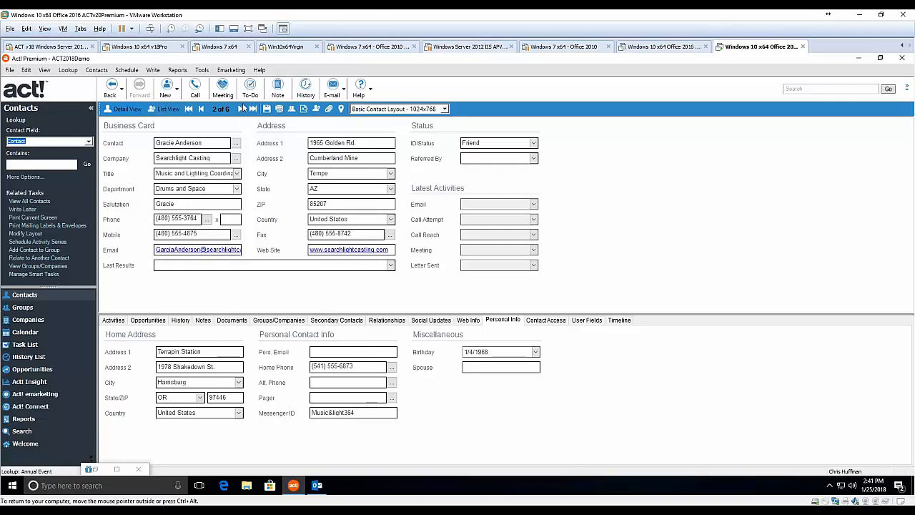
click(241, 109)
click(242, 109)
click(241, 108)
click(242, 109)
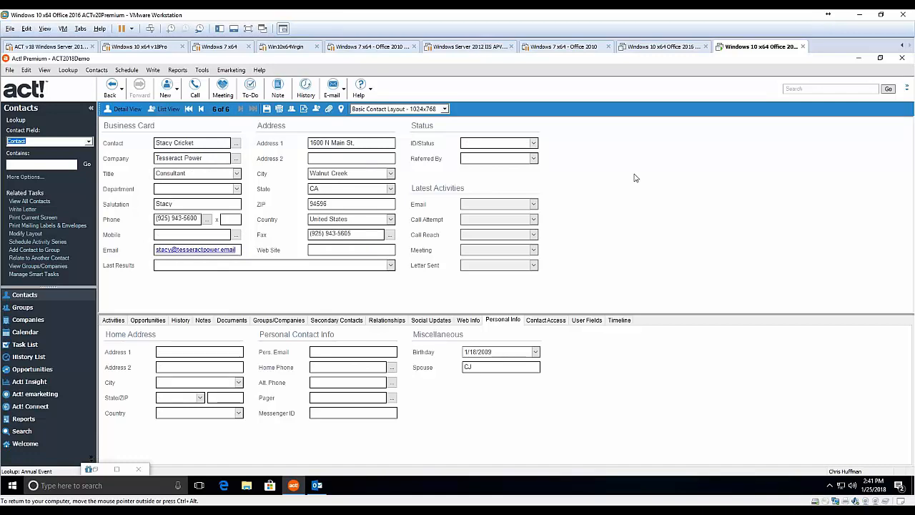
Preview Avery 15160 labels for the current lookup, excluding My Record, and close the preview and the annual events search.
click(10, 69)
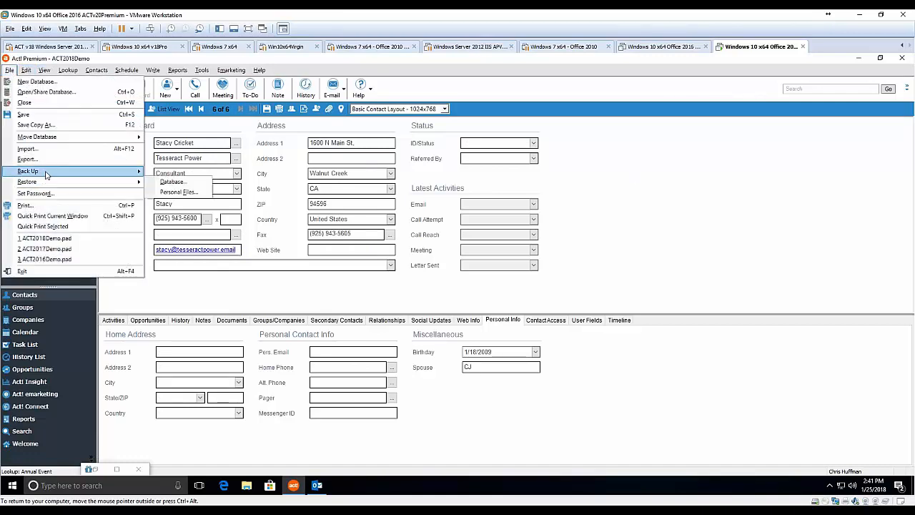
click(25, 205)
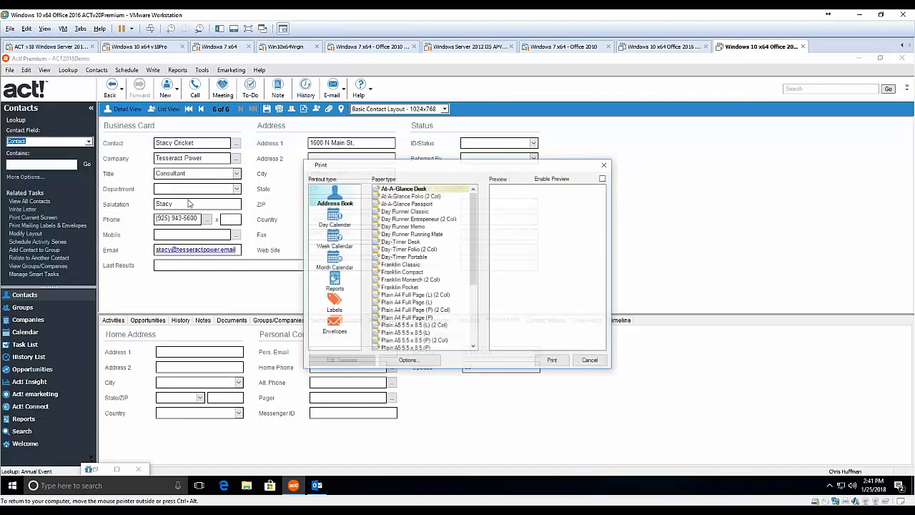
click(345, 309)
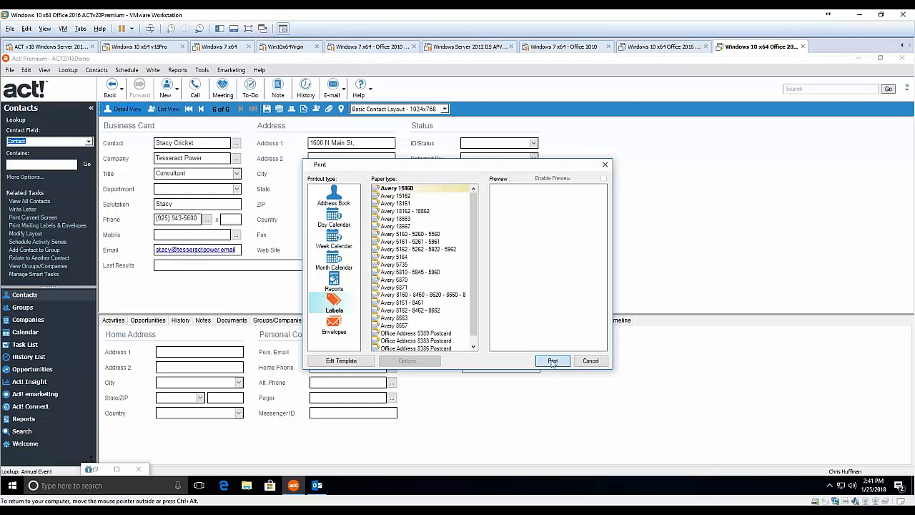
click(553, 361)
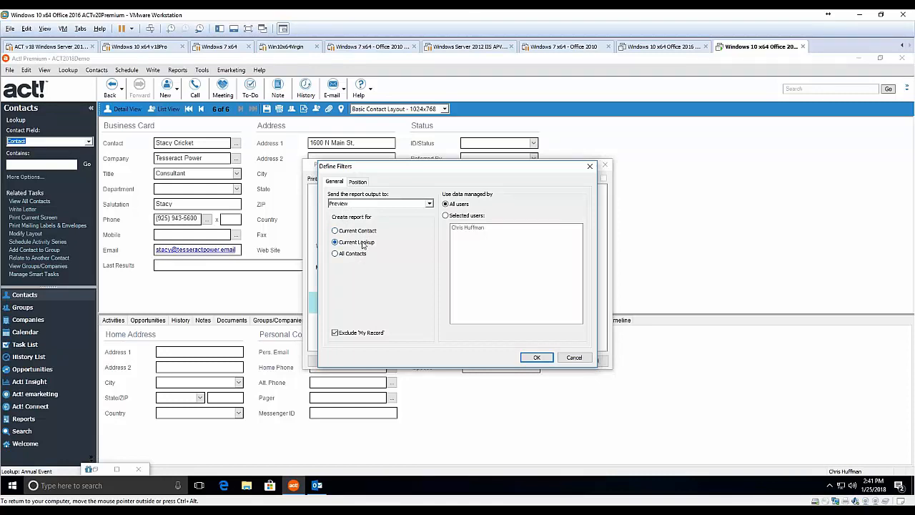
click(537, 357)
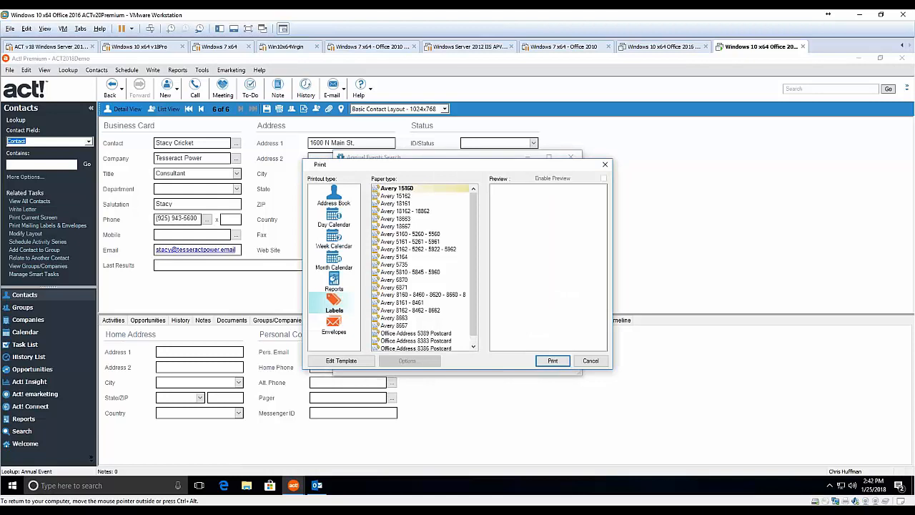
click(558, 362)
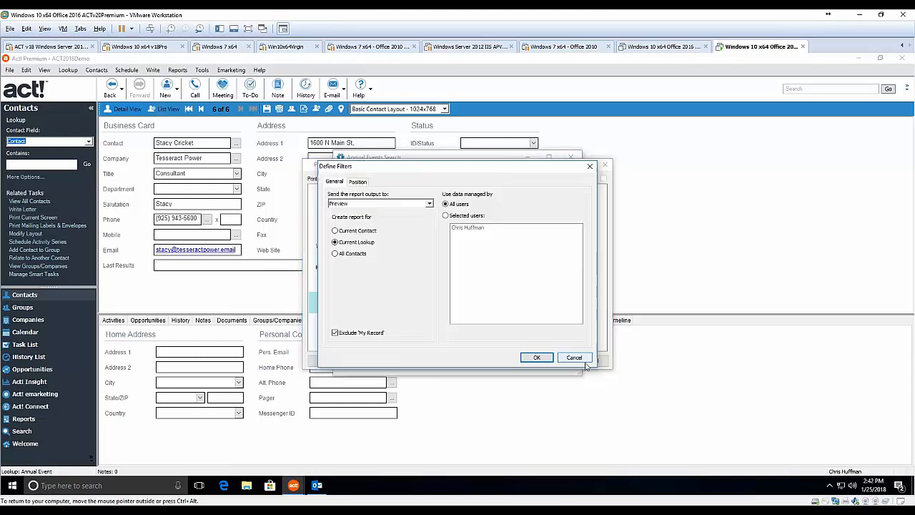
click(543, 357)
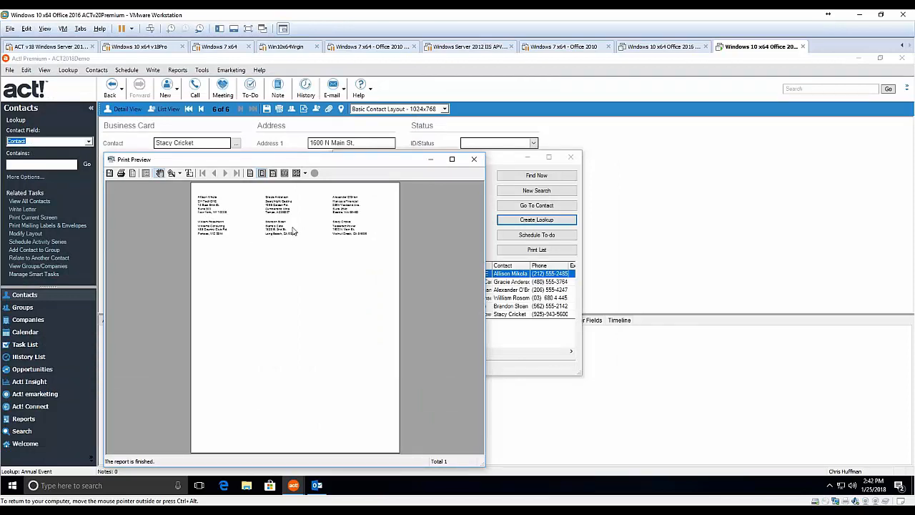
click(473, 158)
click(570, 156)
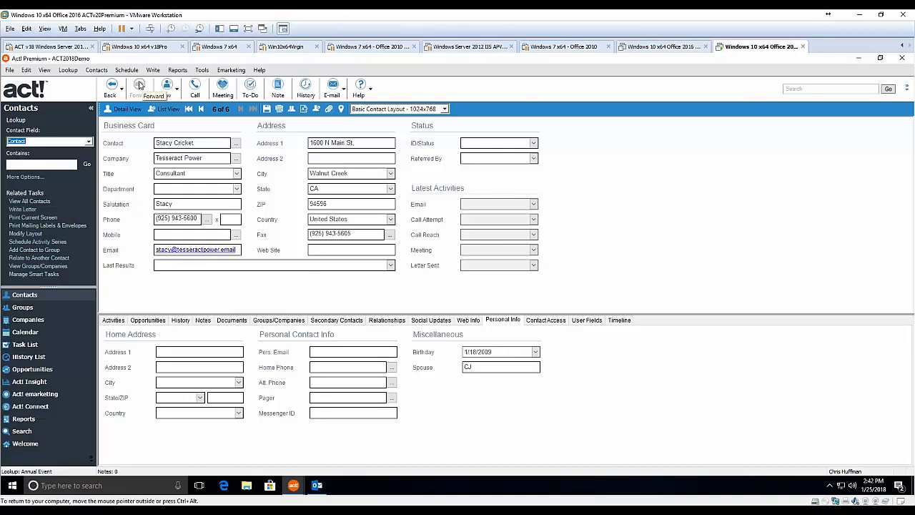
Look up contacts whose State starts with NY, starting from the contact's State field.
right_click(325, 190)
click(357, 246)
text(NC)
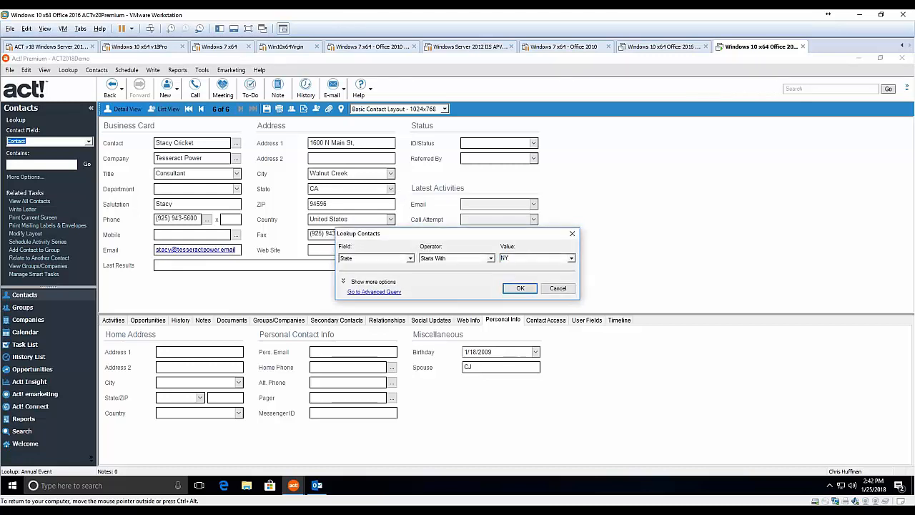
click(521, 288)
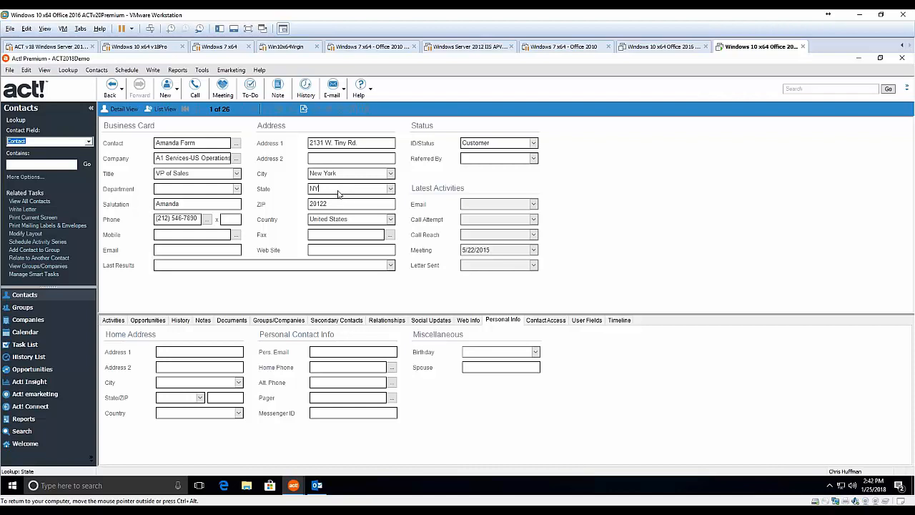
Return to the contact's detail view and add contacts whose State starts with CA to the current lookup.
right_click(338, 189)
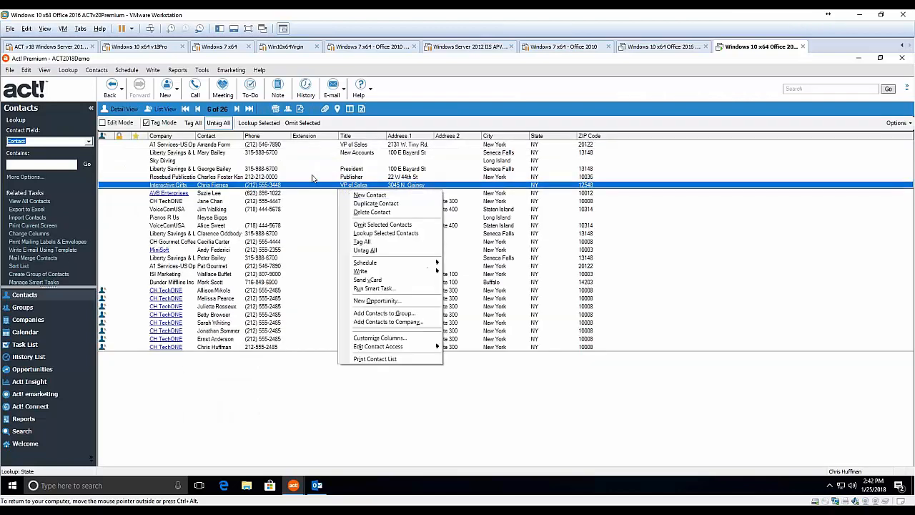
click(132, 108)
click(131, 108)
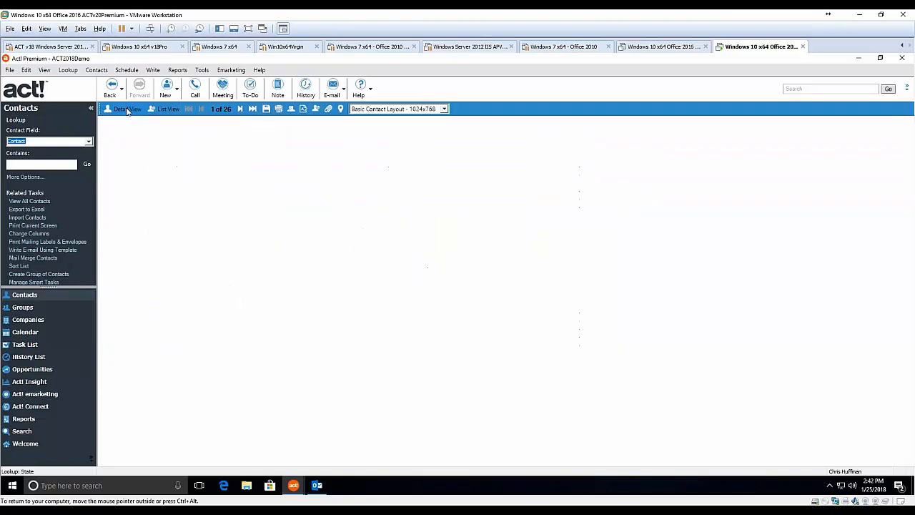
right_click(335, 187)
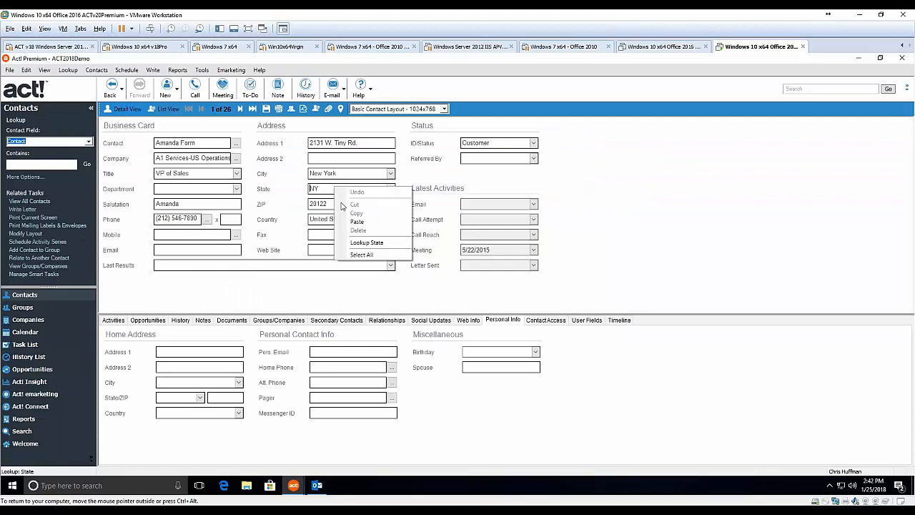
click(366, 246)
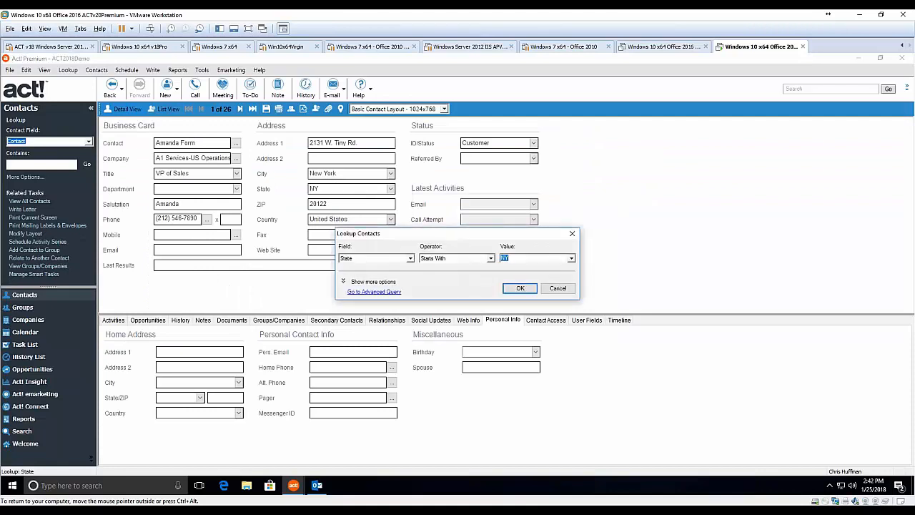
text(CA)
click(363, 283)
click(433, 290)
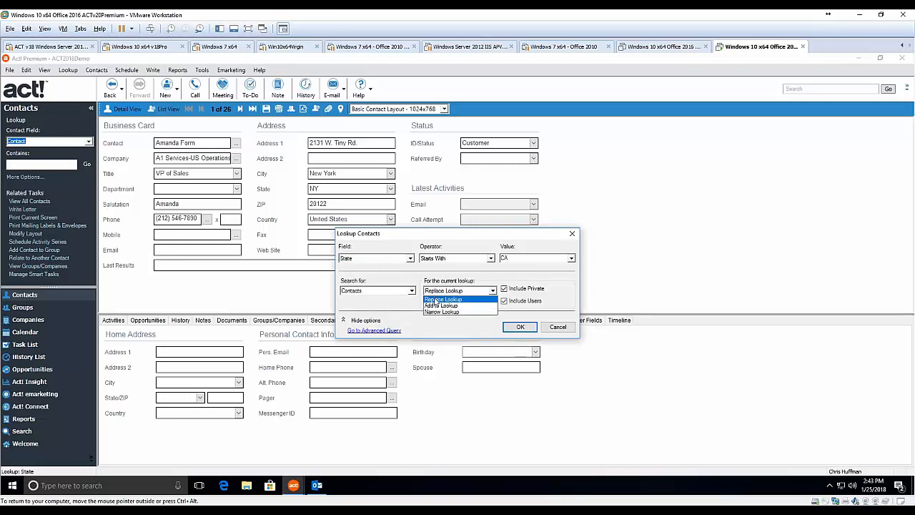
click(435, 305)
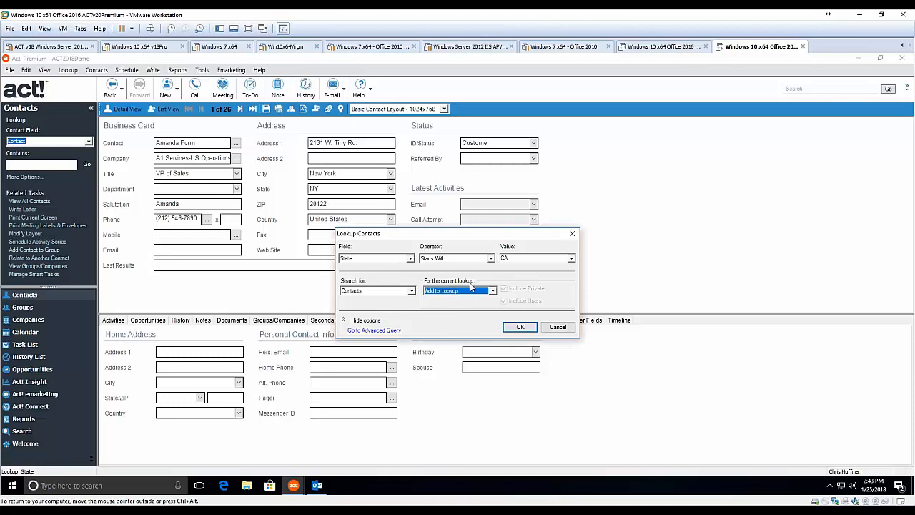
click(520, 328)
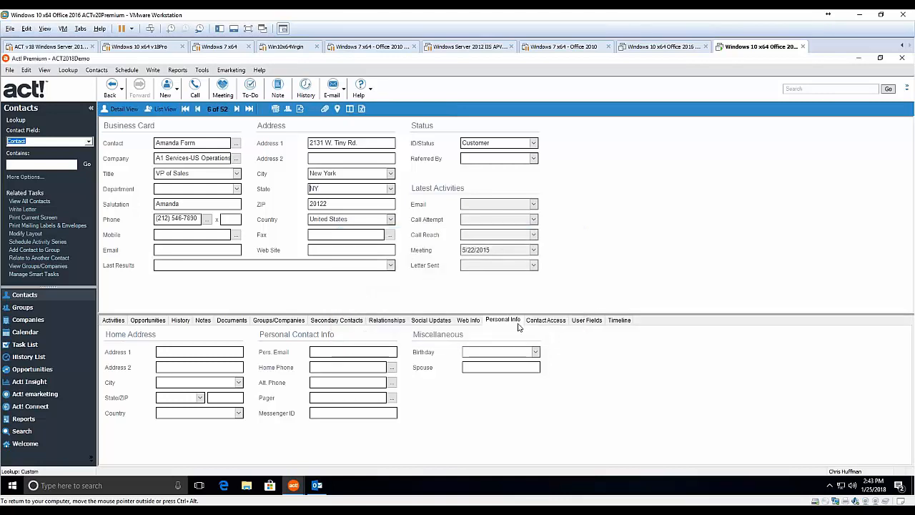
From the contact's detail view, add contacts whose State starts with TX to the current lookup.
click(120, 110)
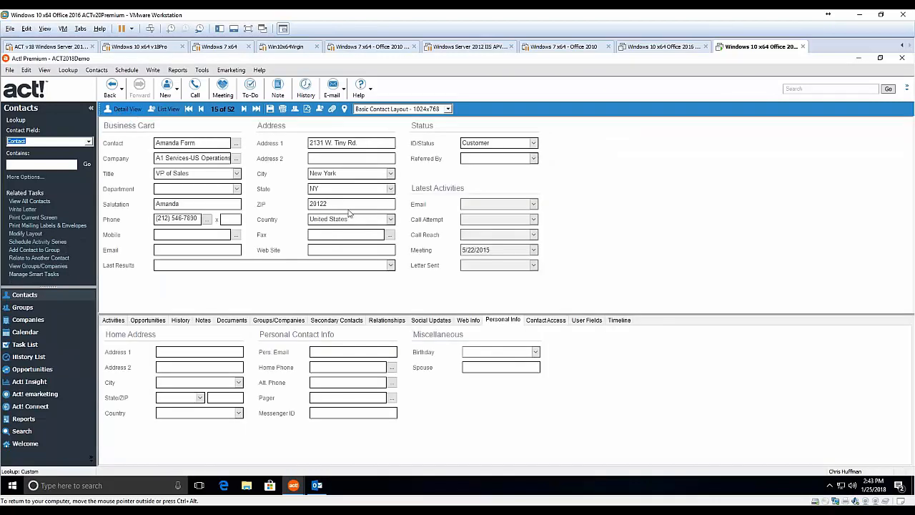
right_click(335, 188)
click(368, 239)
text(TX)
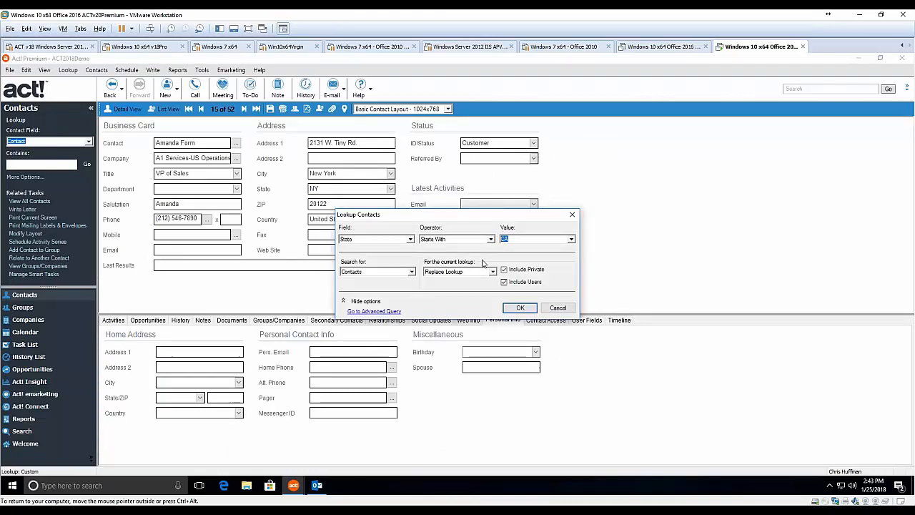
click(457, 273)
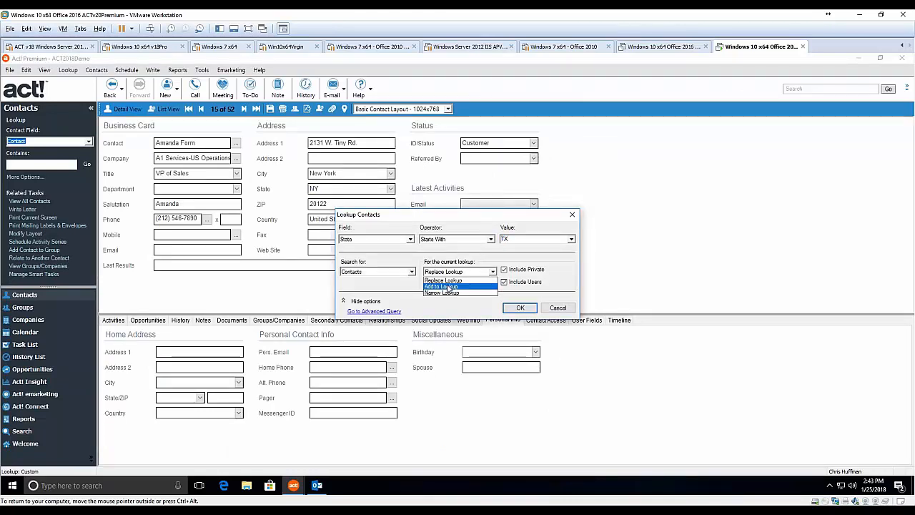
click(450, 287)
click(514, 308)
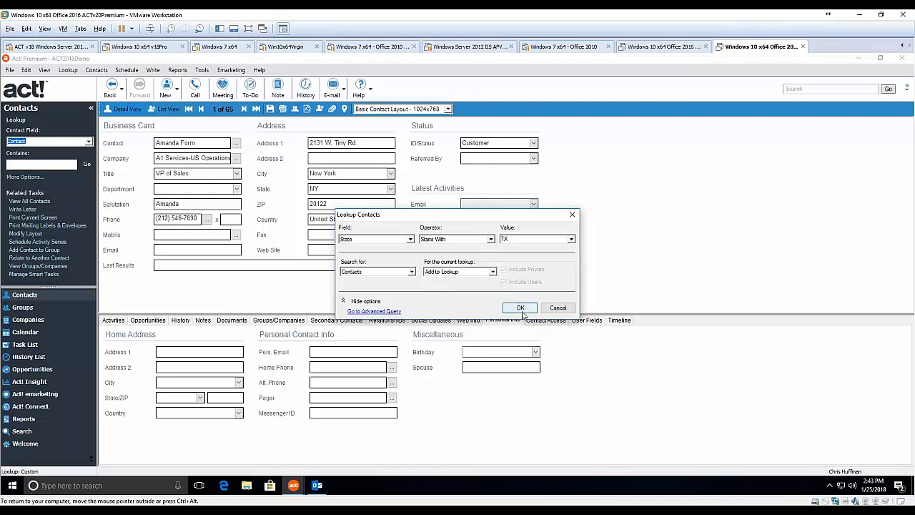
click(520, 309)
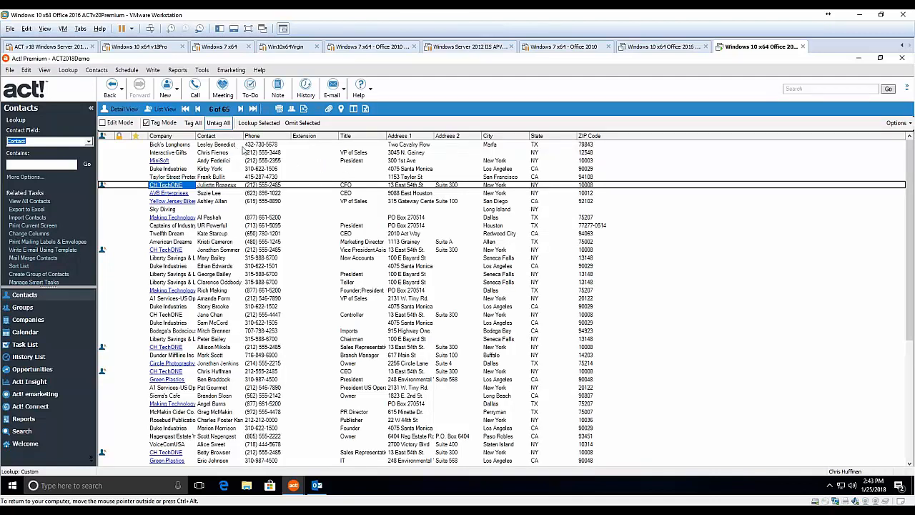
Customize the contact list columns and add the ID/Status field to the shown columns.
click(887, 125)
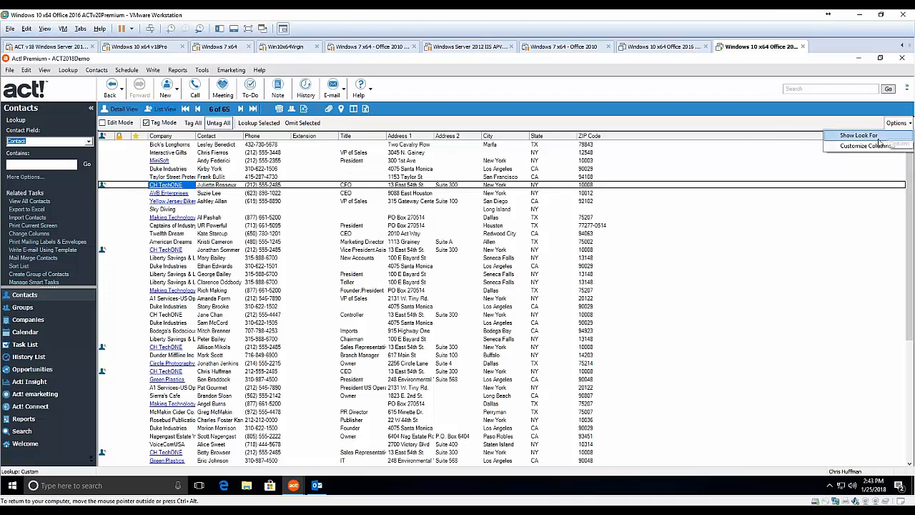
click(866, 146)
click(389, 257)
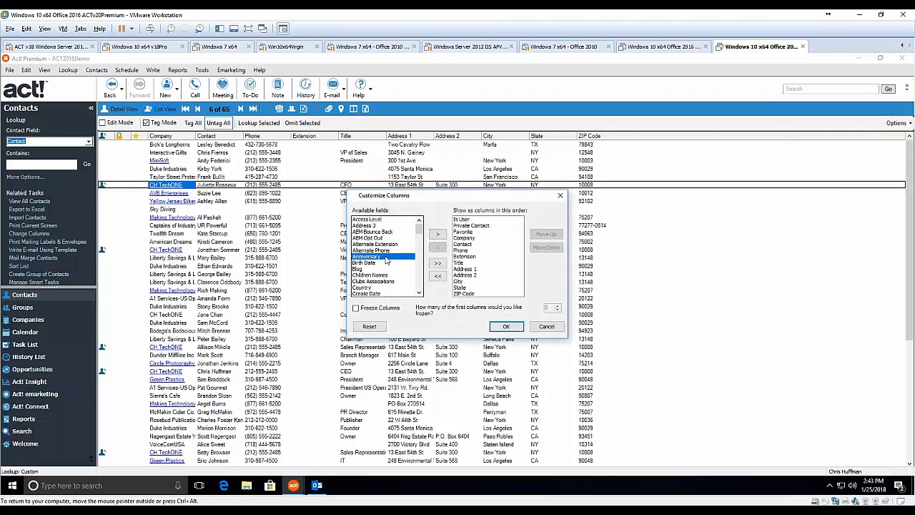
key(i)
click(438, 235)
Move the ID/Status column to the first position in the column order and apply the customization.
click(519, 293)
click(545, 233)
click(545, 234)
click(545, 233)
click(545, 233)
click(546, 233)
click(545, 233)
click(545, 233)
click(546, 234)
click(547, 235)
click(546, 234)
click(546, 235)
click(547, 234)
click(547, 234)
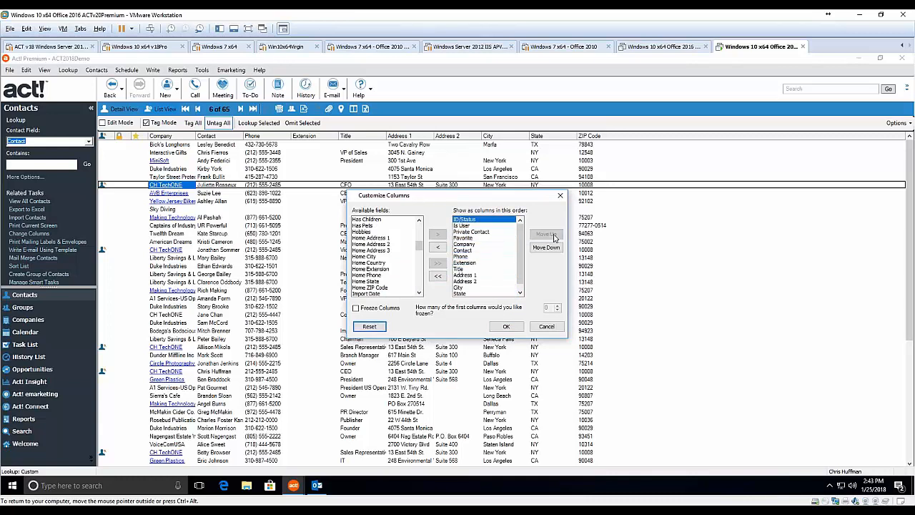
click(506, 327)
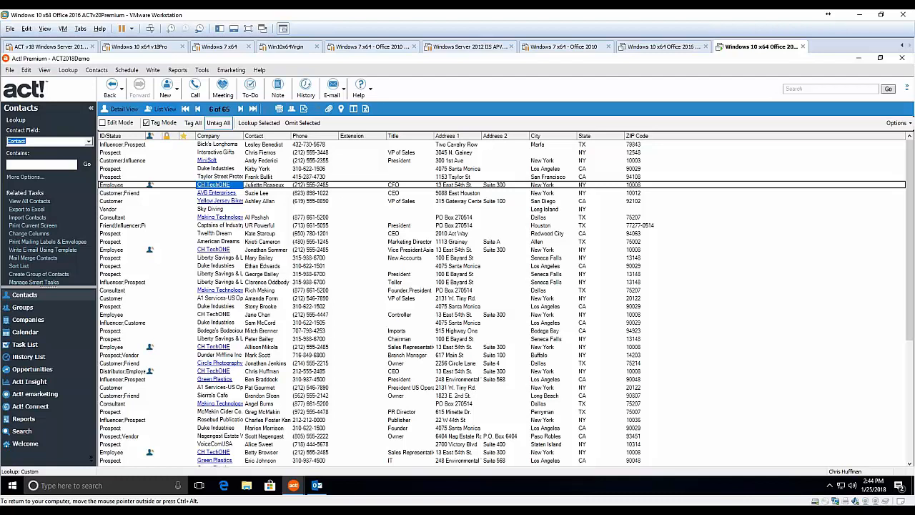
From the contact's detail view, narrow the current lookup to contacts whose ID/Status contains Customer.
click(119, 109)
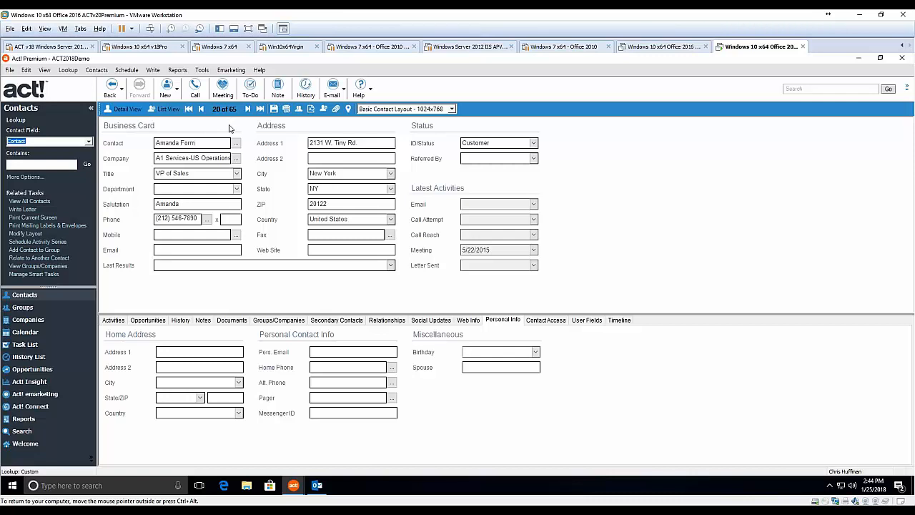
right_click(478, 143)
click(509, 199)
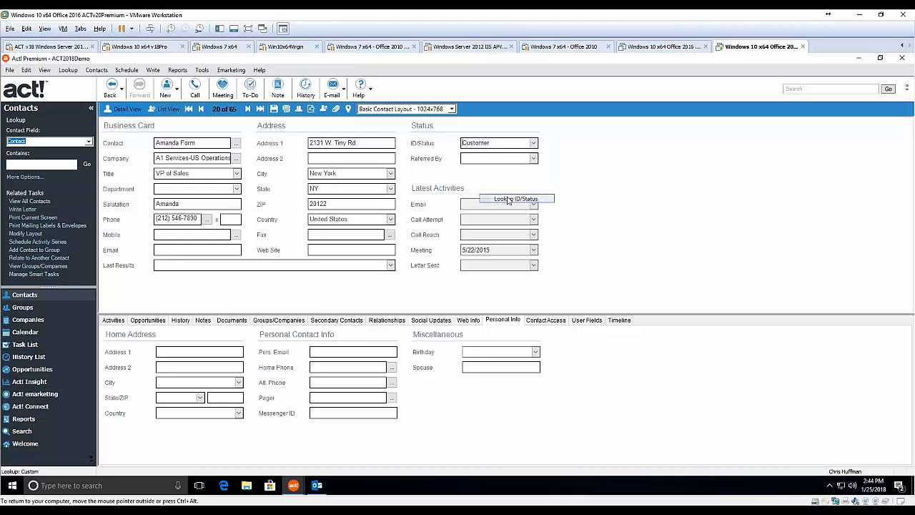
text(Customer)
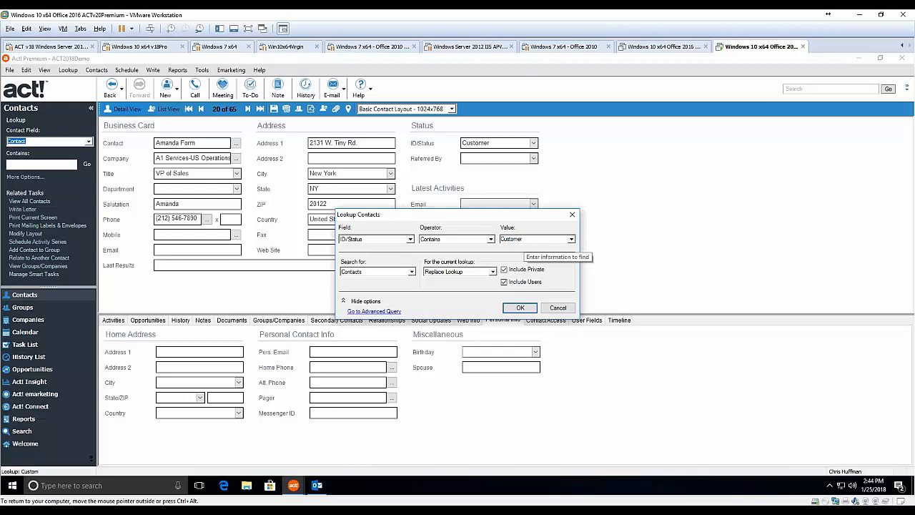
click(491, 271)
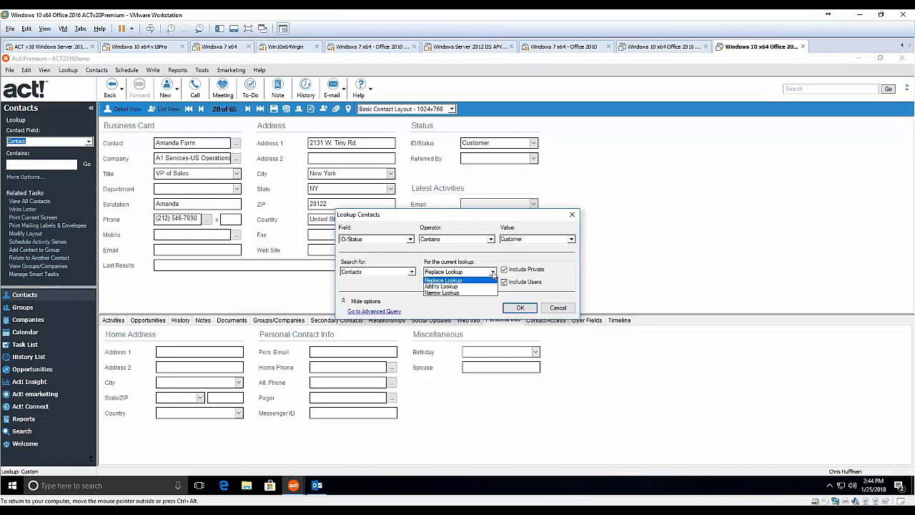
click(461, 293)
click(520, 309)
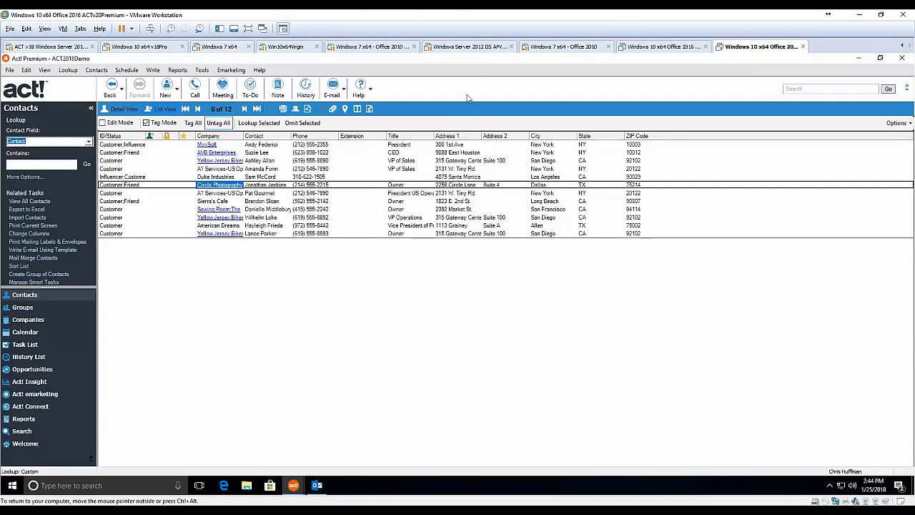
Start an advanced contact query and add the criterion State Equal To (=) tx to its list.
click(68, 69)
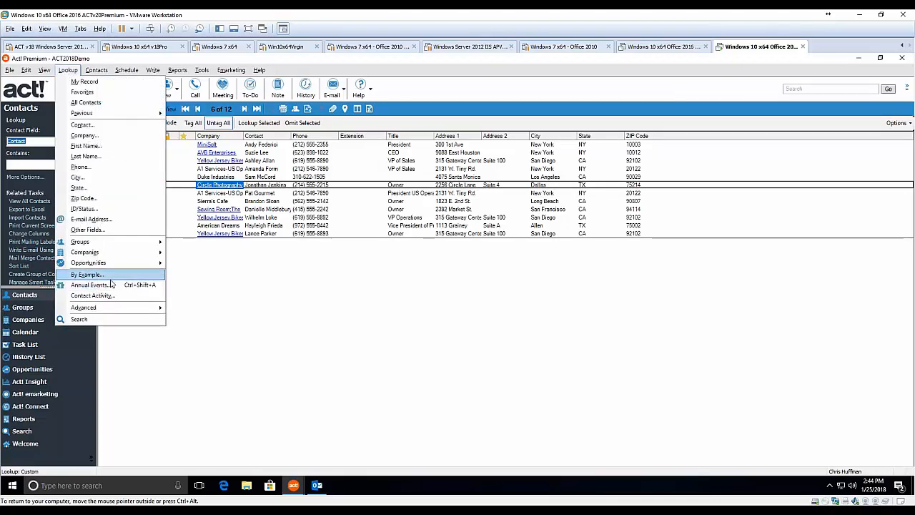
mouse_move(112, 308)
click(208, 312)
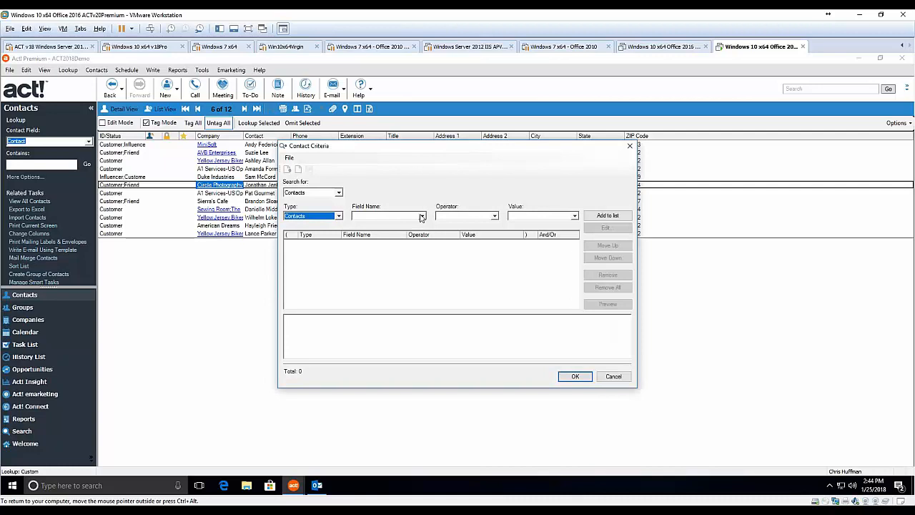
click(369, 217)
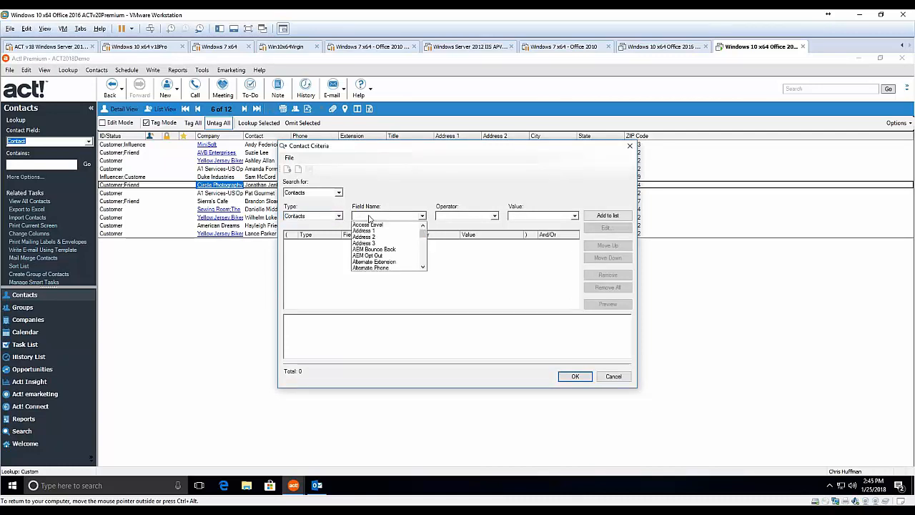
key(s)
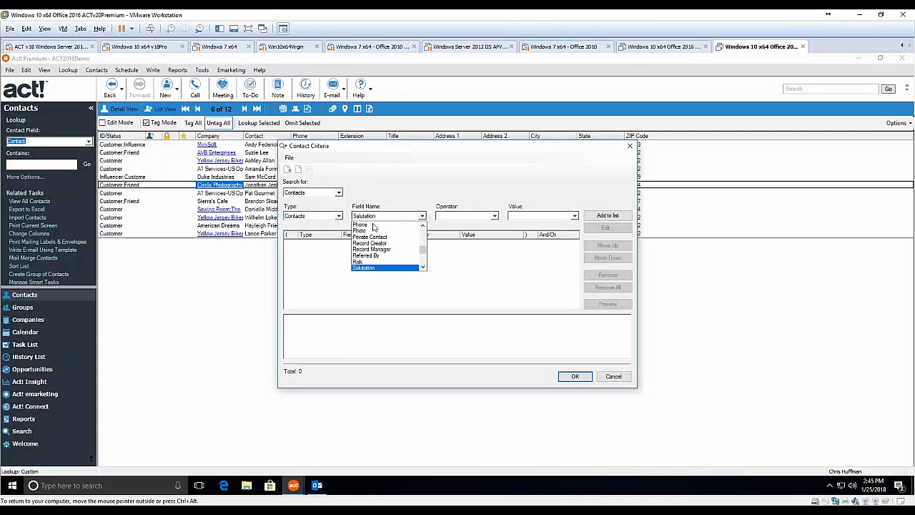
click(424, 269)
click(424, 269)
click(424, 269)
click(423, 266)
click(423, 266)
click(423, 267)
click(423, 267)
click(423, 268)
click(424, 267)
click(424, 267)
click(424, 267)
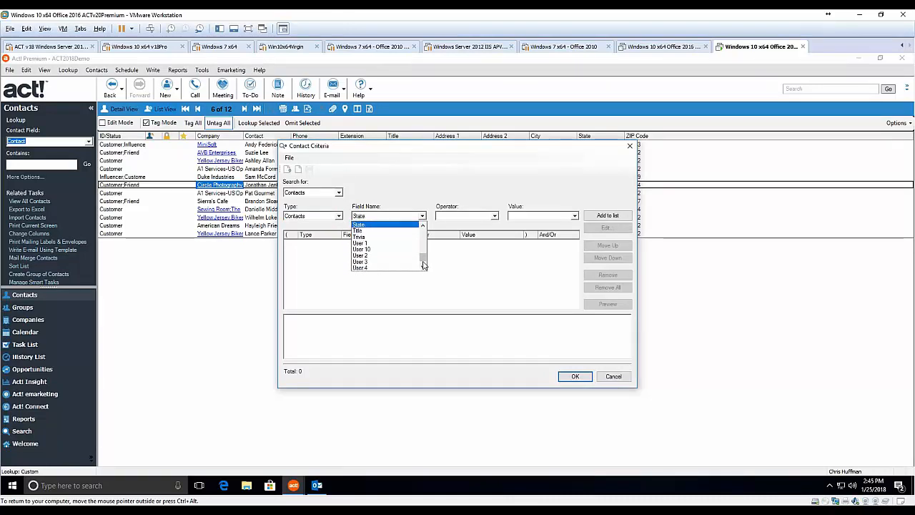
click(389, 230)
click(442, 216)
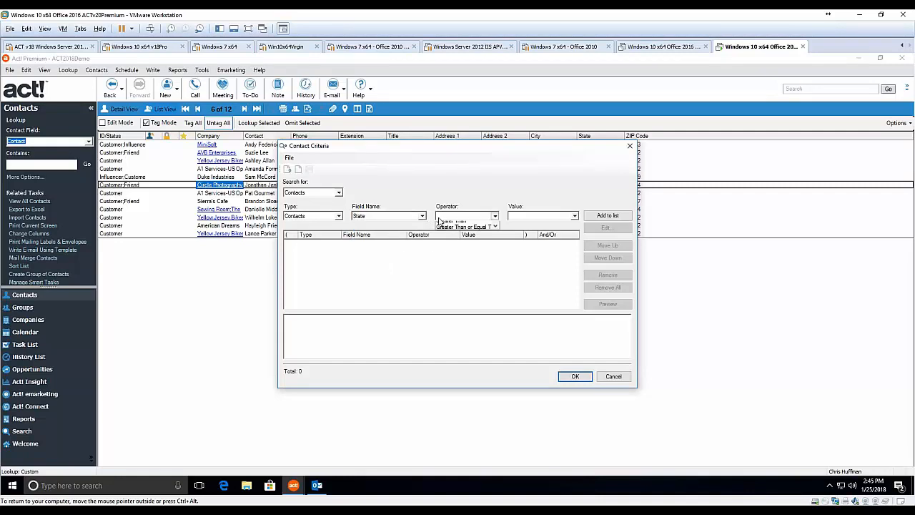
click(457, 254)
click(524, 215)
click(599, 216)
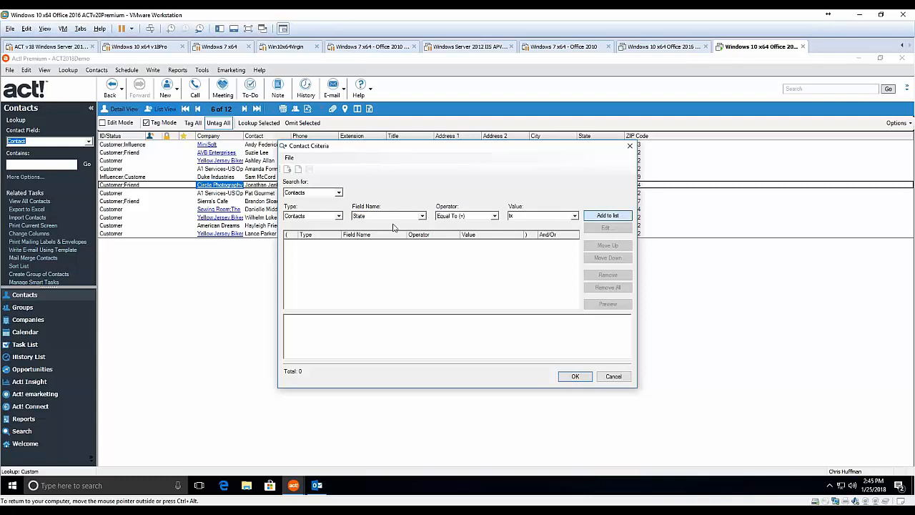
Add a second criterion to the contact query: State Equal To (=) ny.
click(394, 216)
click(405, 223)
click(405, 217)
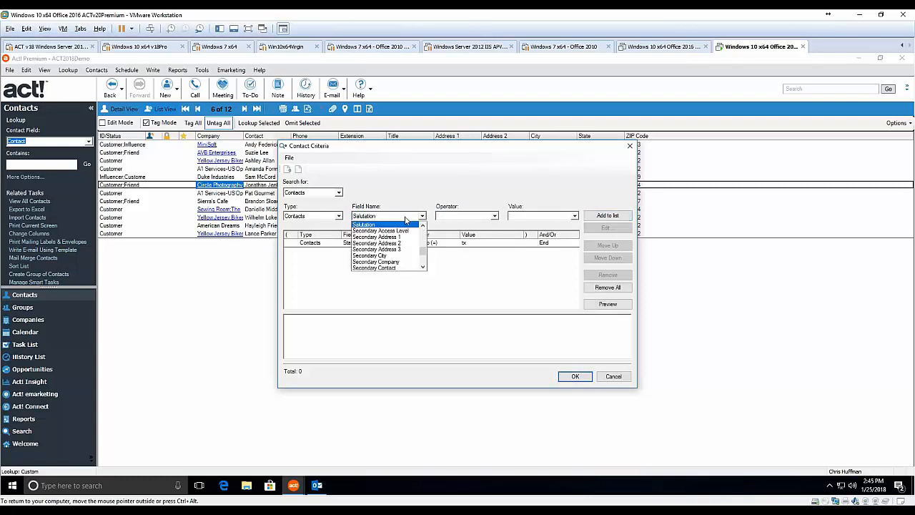
scroll(385, 238, down, 4)
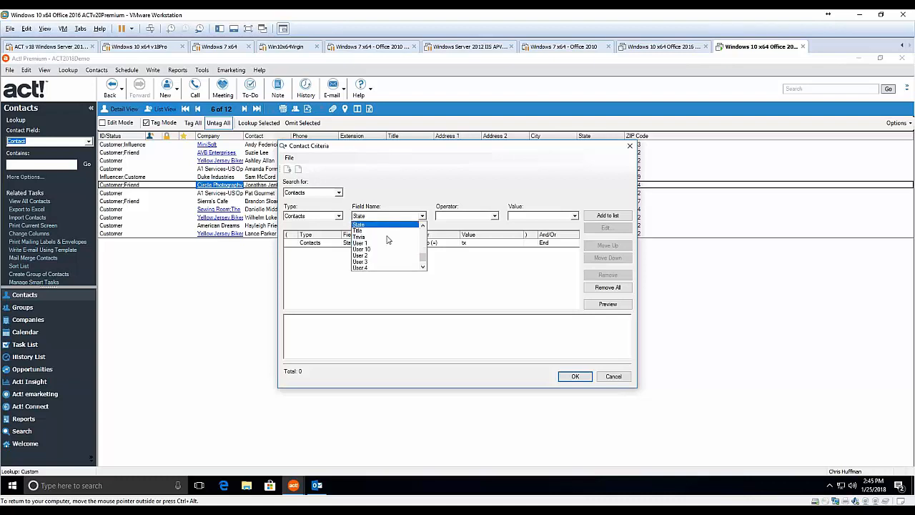
click(376, 226)
click(453, 216)
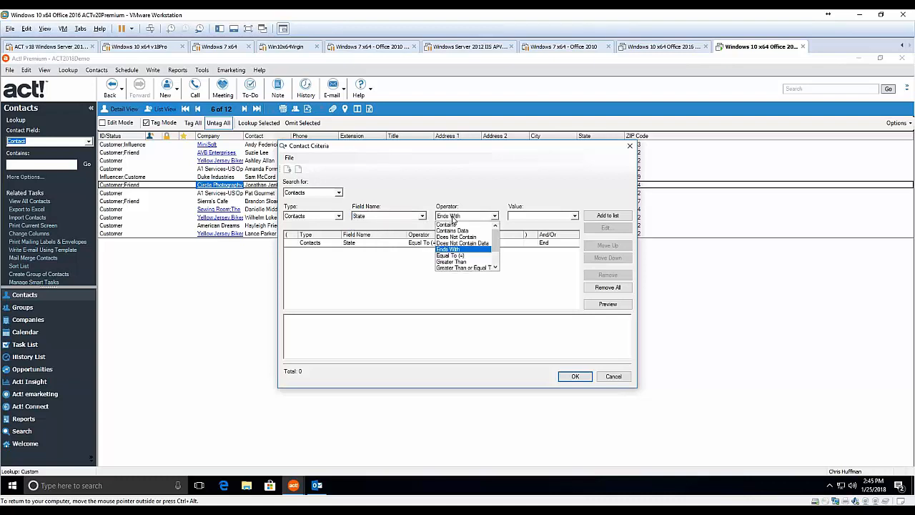
click(513, 222)
key(Down)
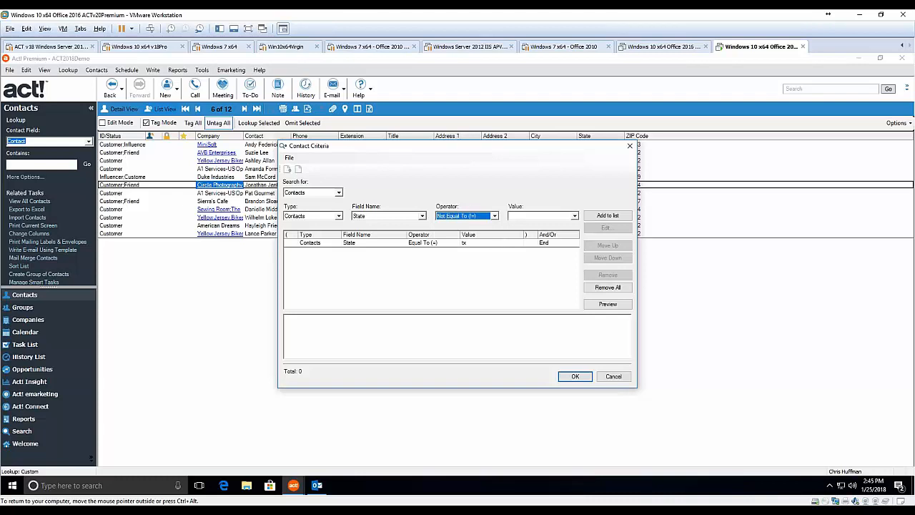
click(534, 214)
text(my)
click(494, 216)
click(464, 228)
click(549, 220)
text(ny)
click(607, 215)
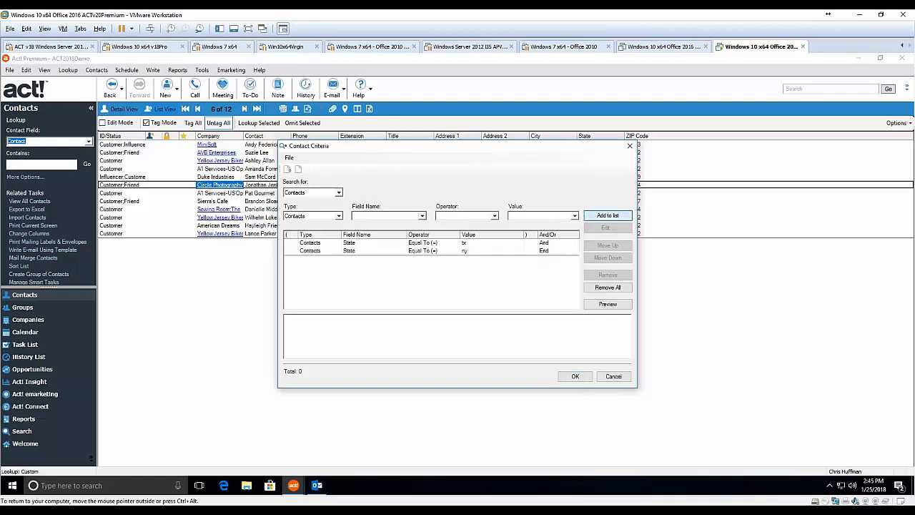
Add a third criterion to the contact query: State Equal To (=) ca.
click(404, 216)
text(st)
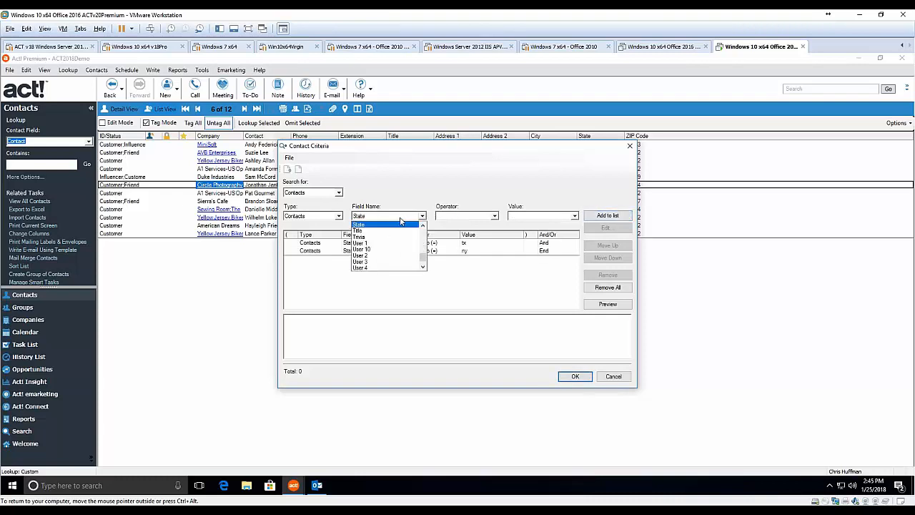
click(385, 224)
click(460, 217)
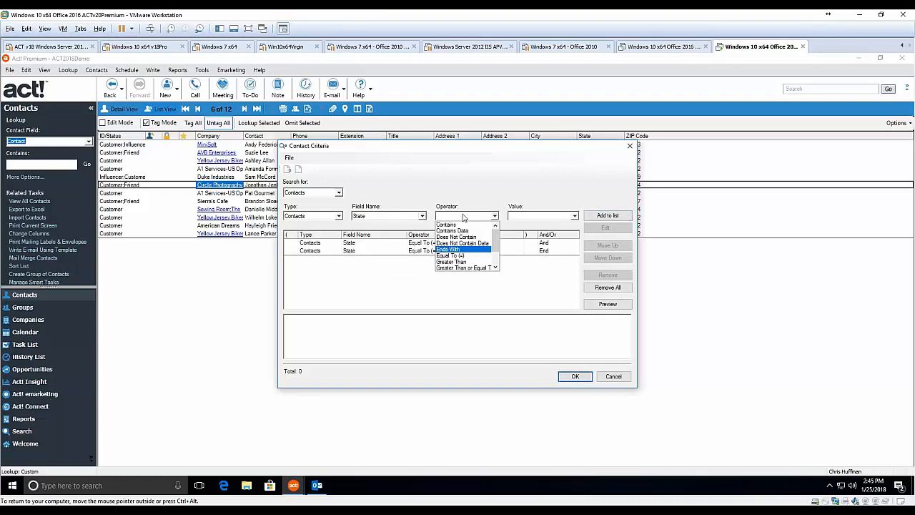
click(452, 255)
click(530, 216)
text(ca)
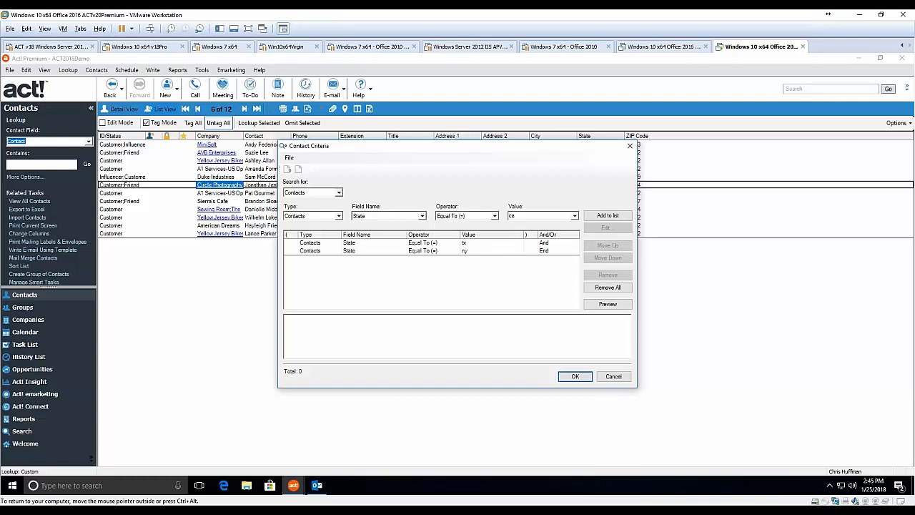
click(593, 217)
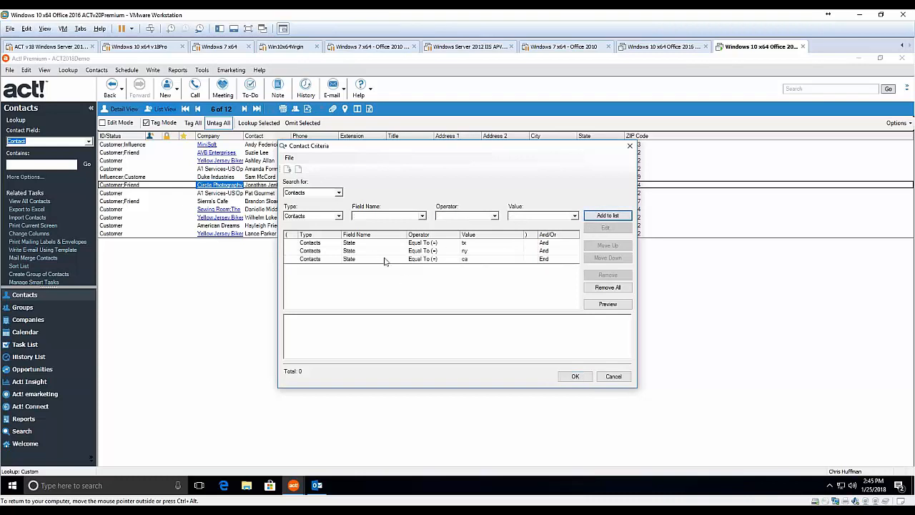
Set the And/Or connector of the tx and ny criteria to Or and preview the matching contacts.
click(557, 243)
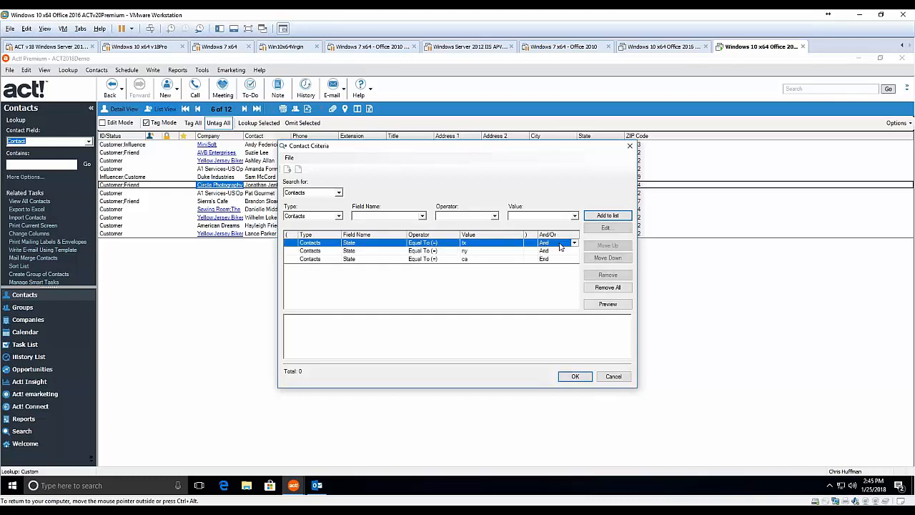
click(557, 243)
click(558, 259)
click(564, 251)
click(574, 251)
click(556, 268)
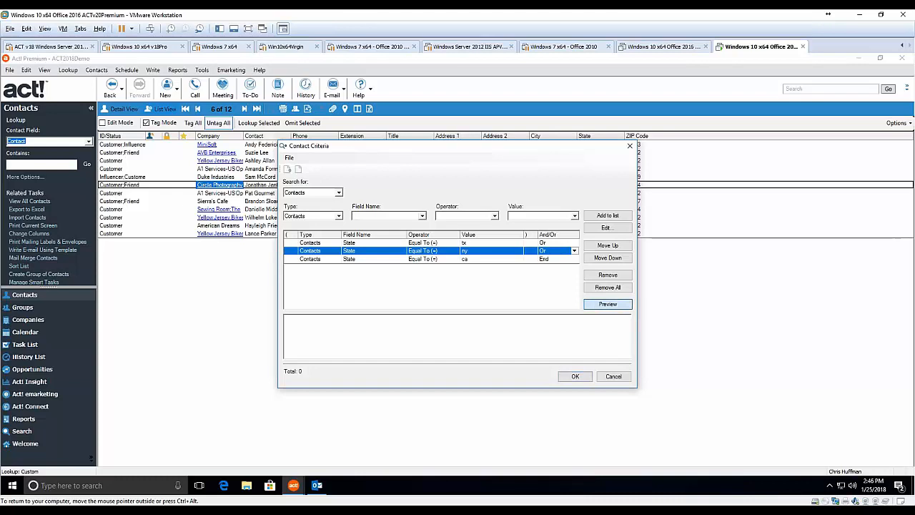
click(608, 304)
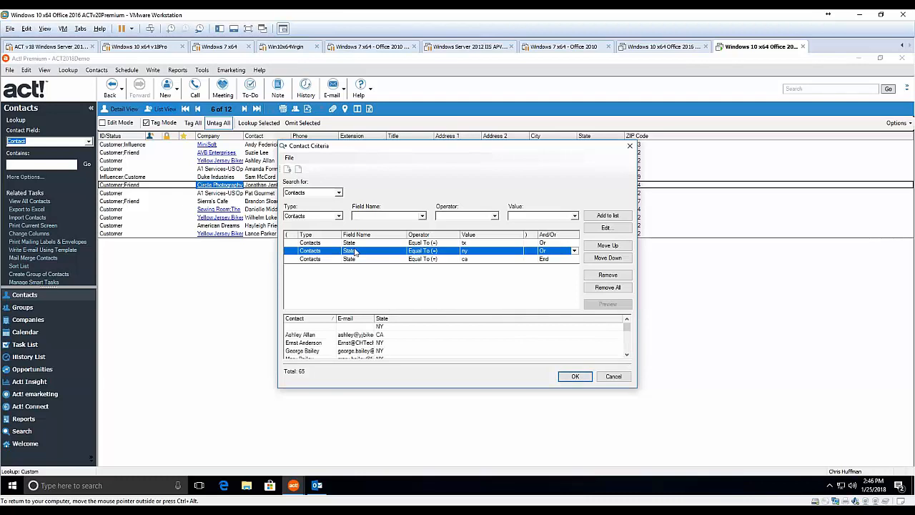
Add a fourth criterion to the contact query: ID/Status Contains Customer.
click(364, 216)
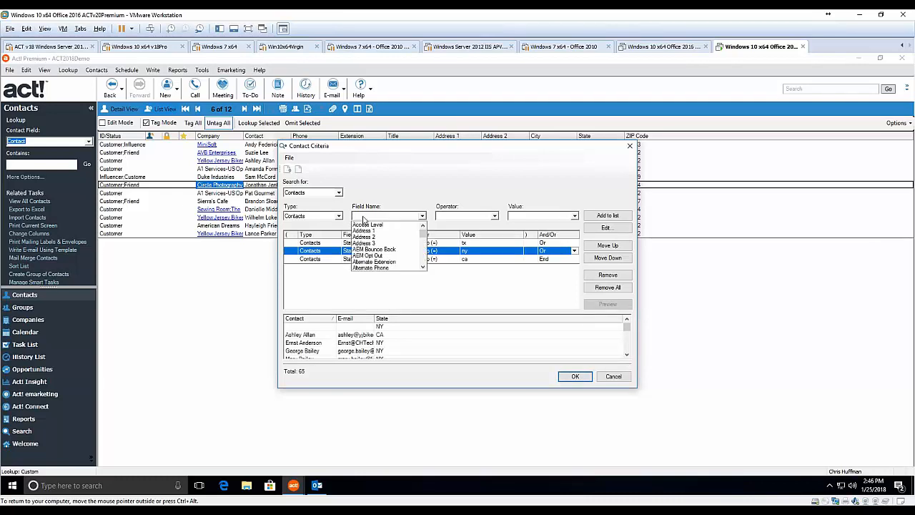
key(i)
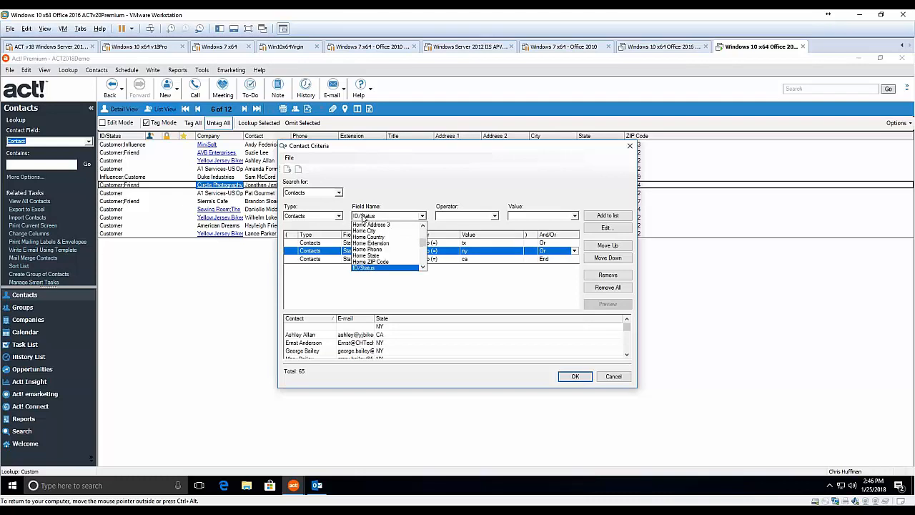
click(360, 268)
click(459, 218)
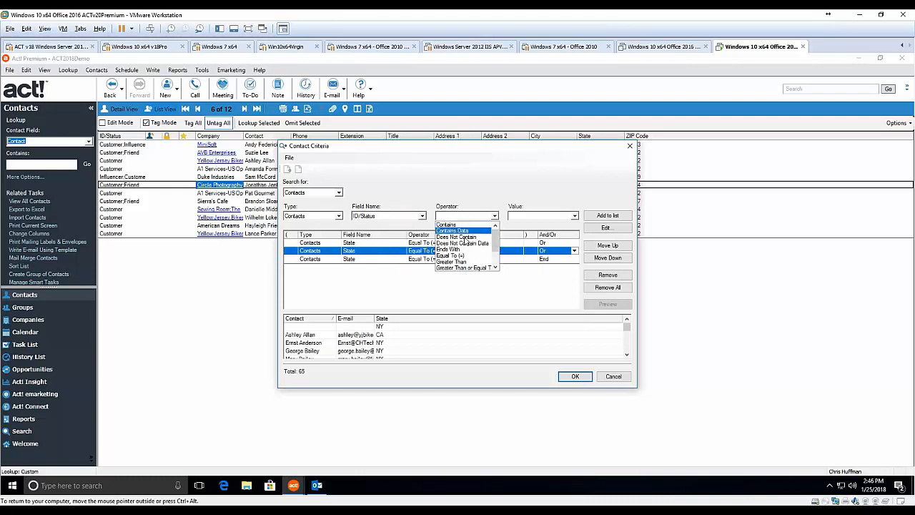
click(471, 230)
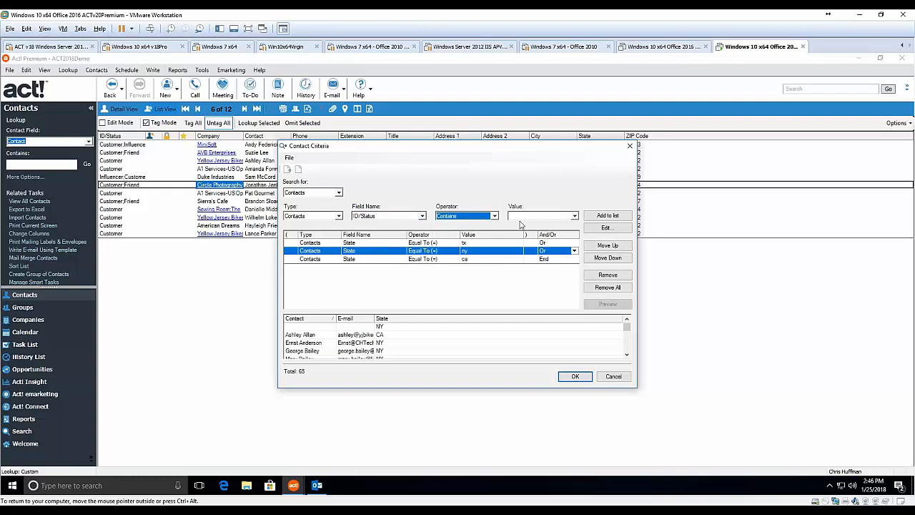
click(574, 217)
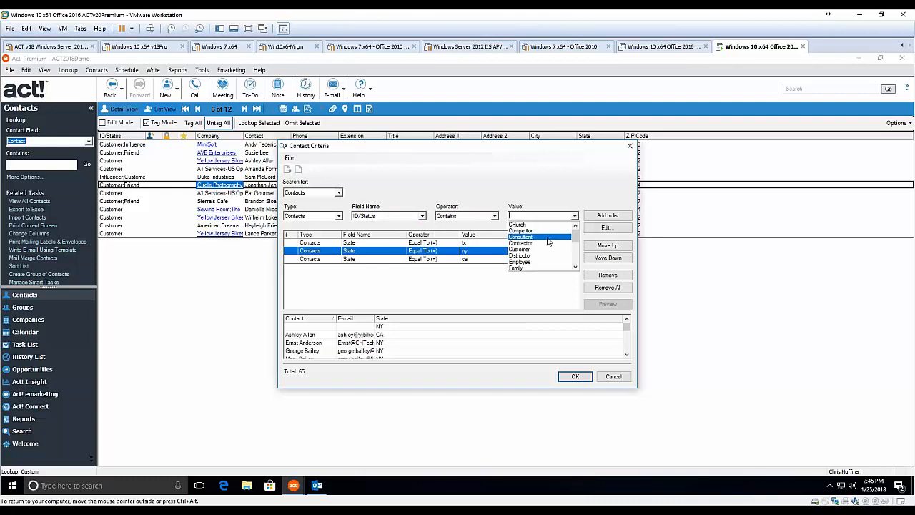
click(538, 249)
click(607, 215)
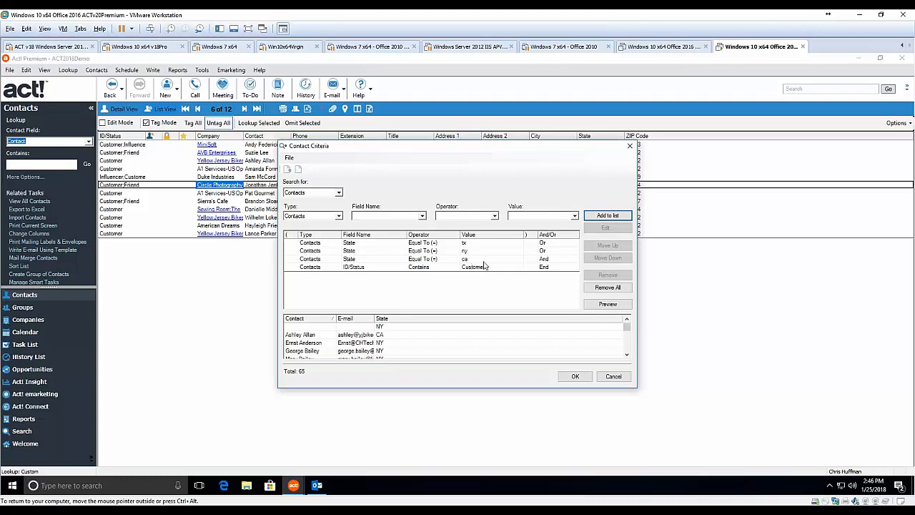
Enclose the three State criteria in one pair of parentheses, from tx through ca, and preview the query.
click(532, 260)
click(532, 261)
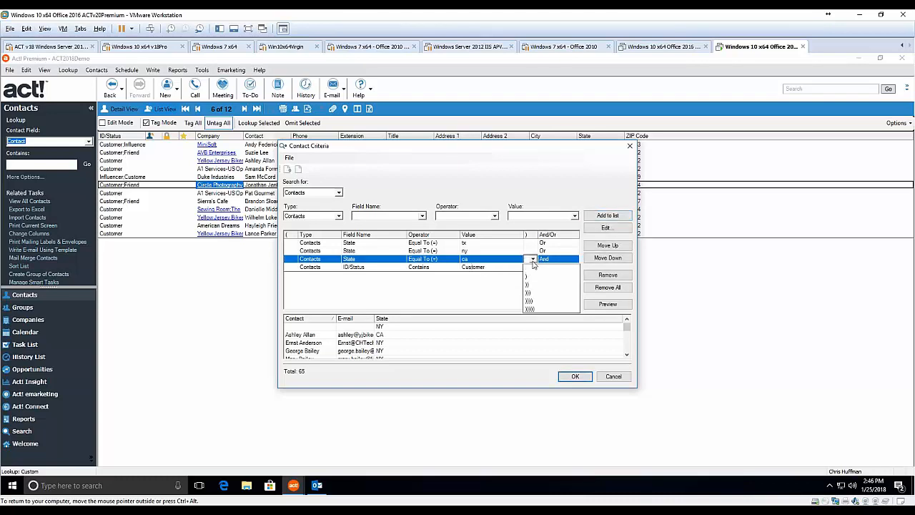
click(529, 301)
click(300, 244)
click(293, 243)
click(295, 264)
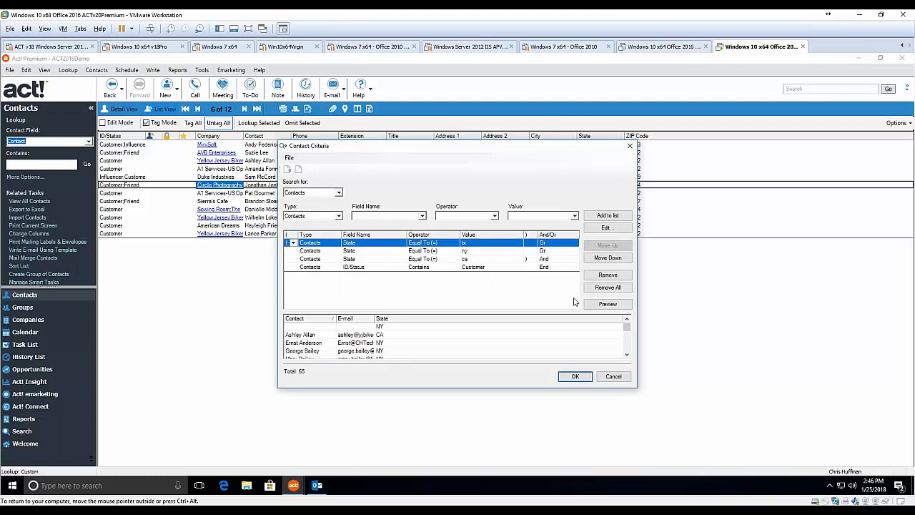
click(607, 303)
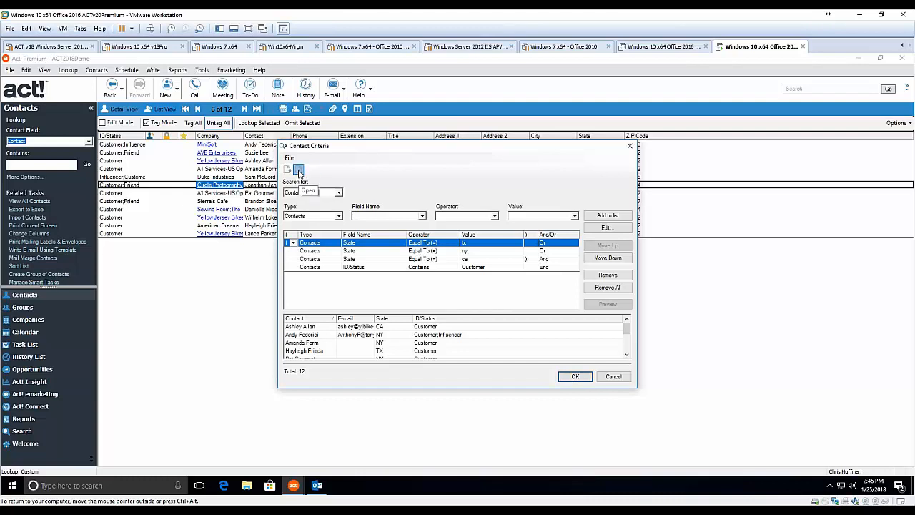
Save the current contact query as my territory and close the criteria window.
click(298, 171)
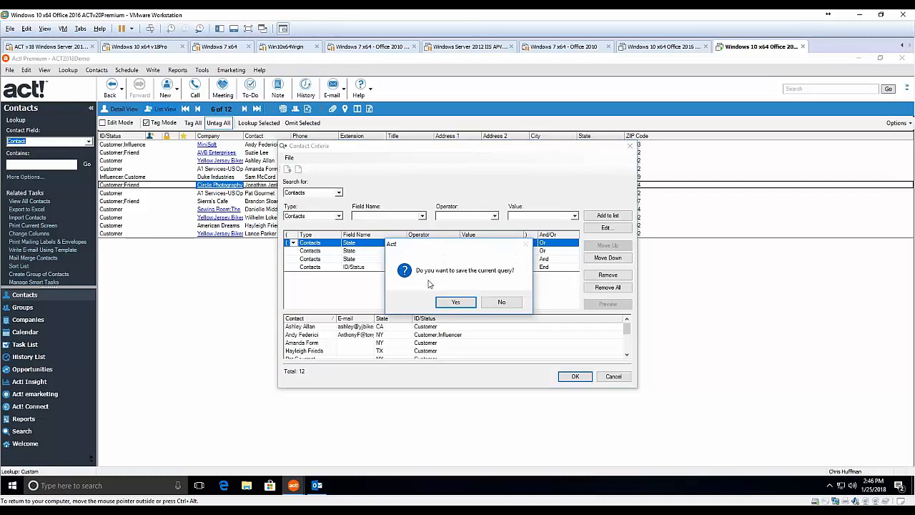
click(456, 302)
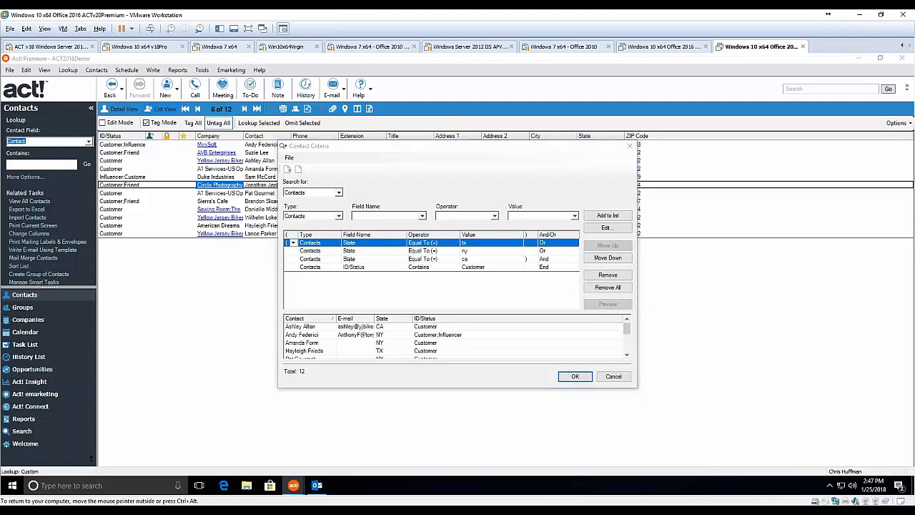
text(my territory)
key(Return)
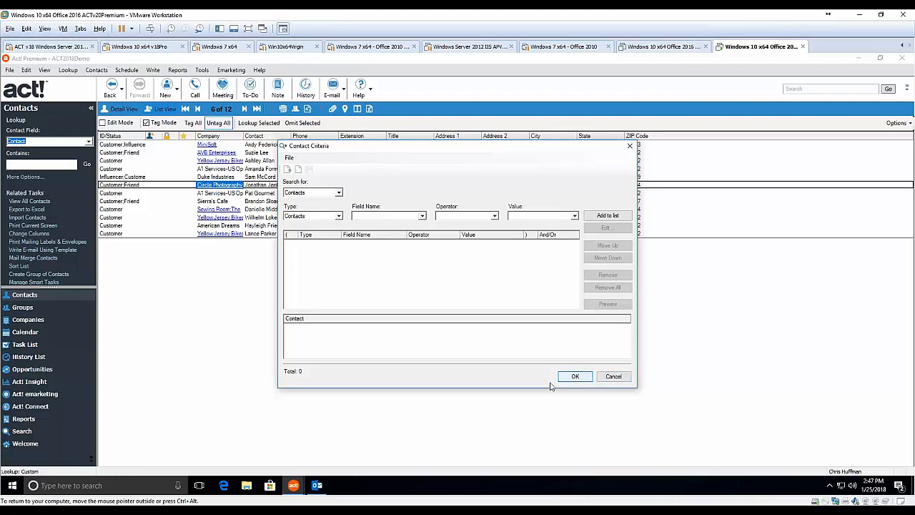
click(612, 378)
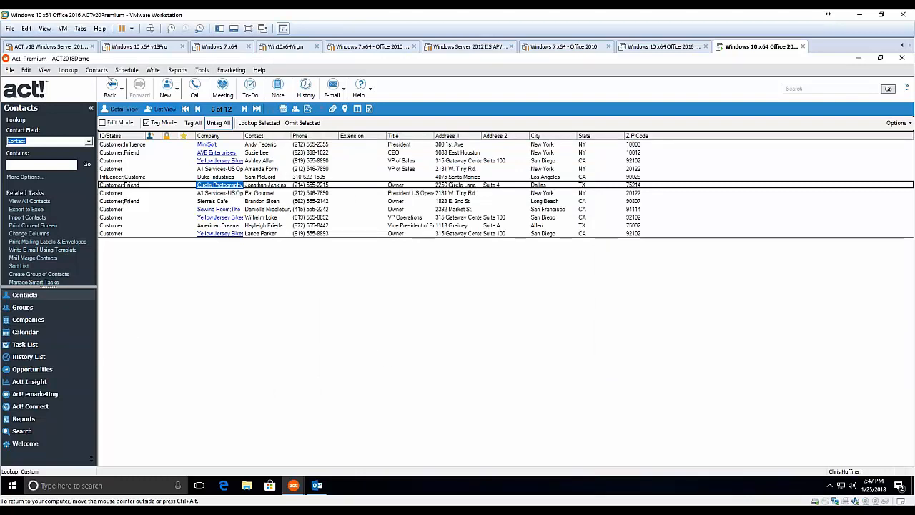
Start an advanced contact query, load the saved my territory query to check its criteria, and close it without running it.
click(68, 70)
mouse_move(107, 307)
click(213, 308)
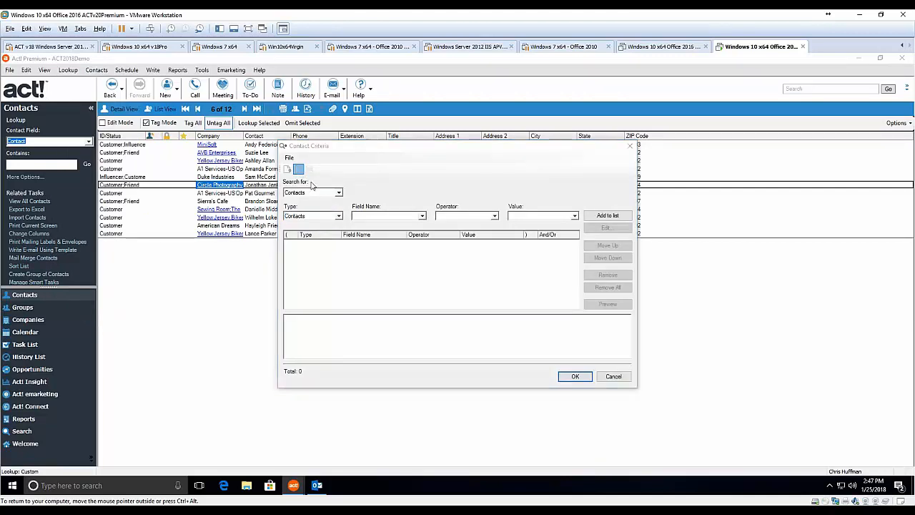
double_click(377, 218)
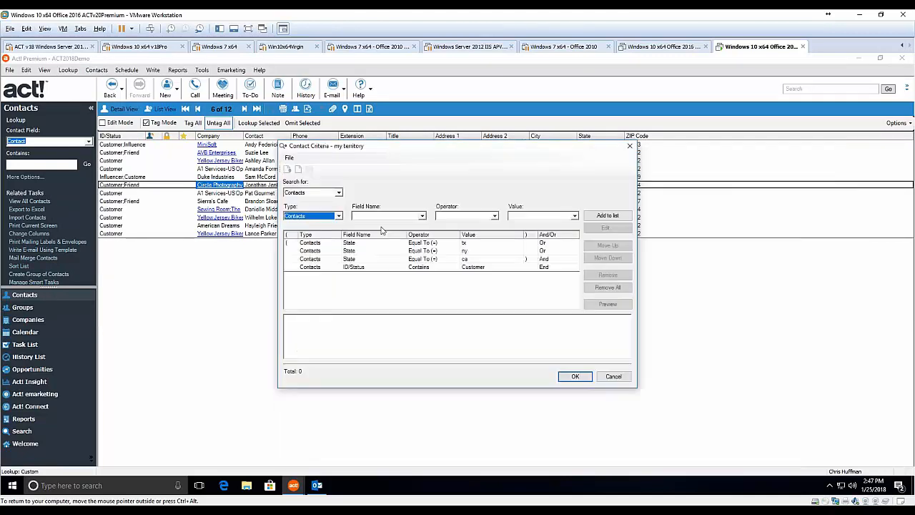
click(613, 377)
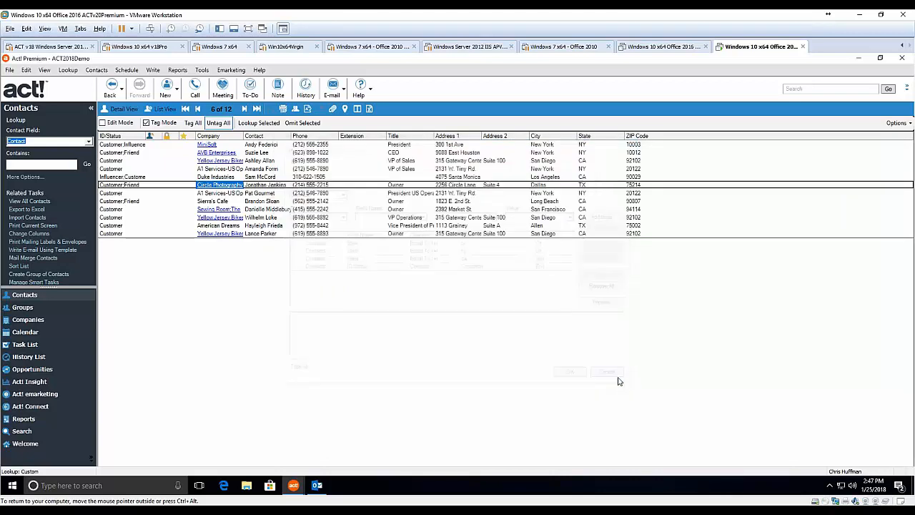
Create a new group named My Territory.
click(28, 310)
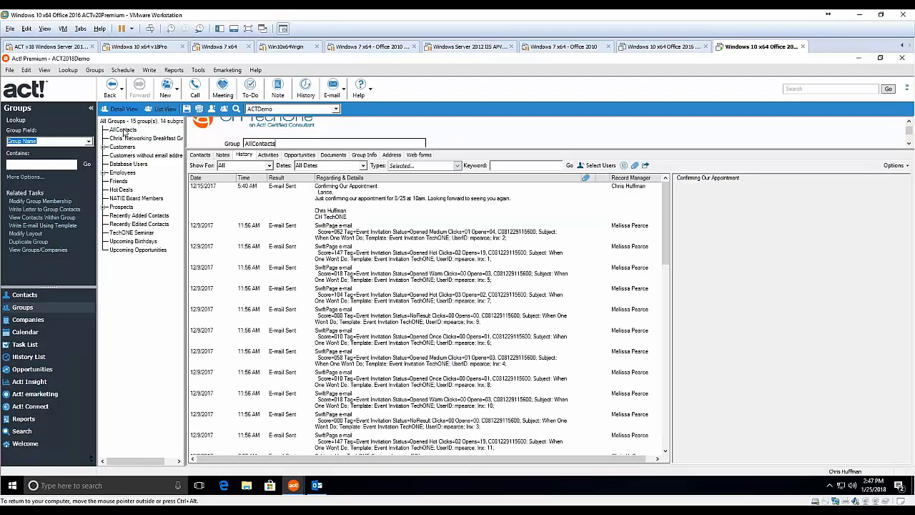
click(95, 69)
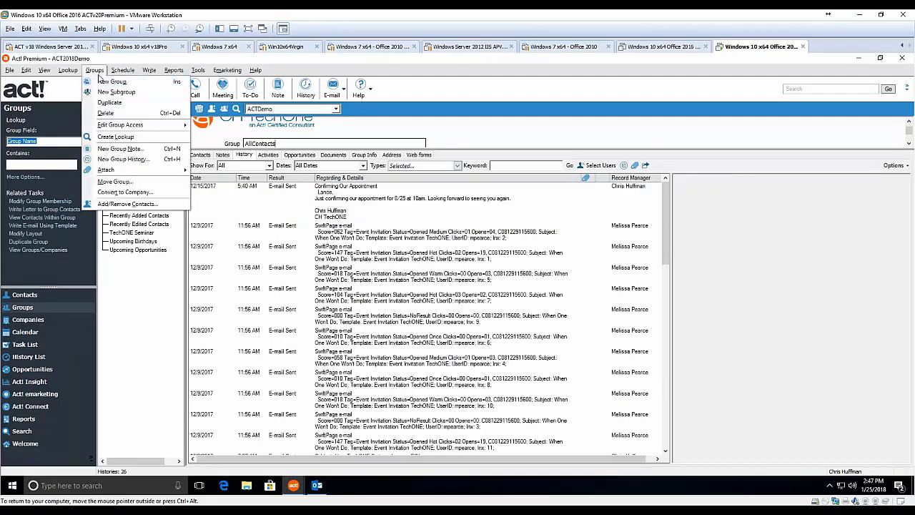
click(111, 84)
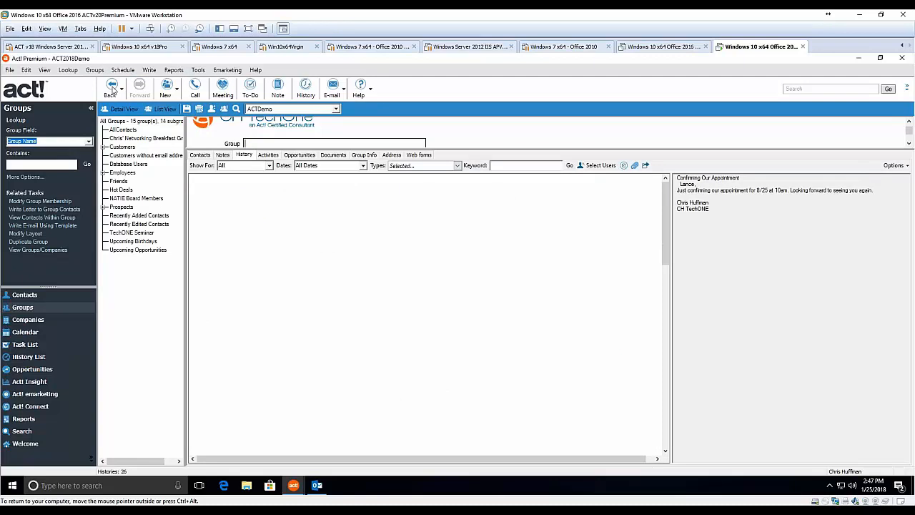
text(My Territory)
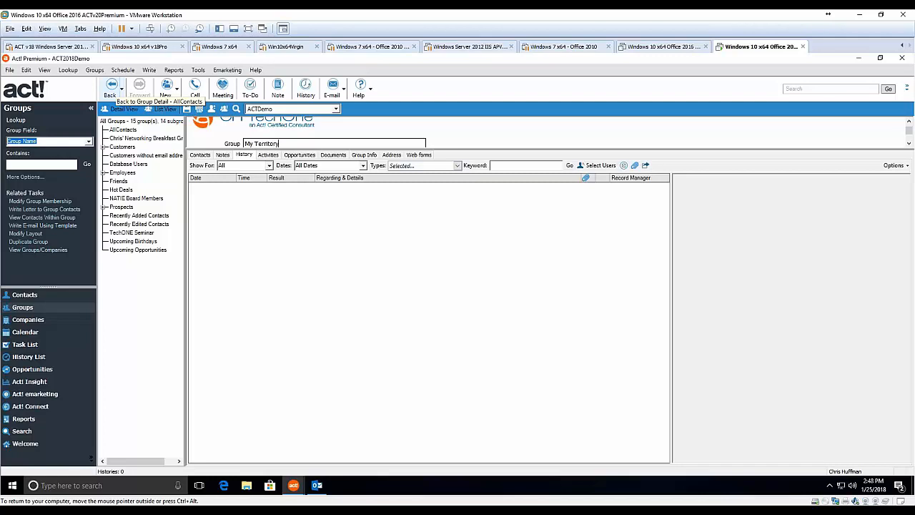
Define the My Territory group's dynamic membership by loading the saved my territory query as its criteria.
click(202, 156)
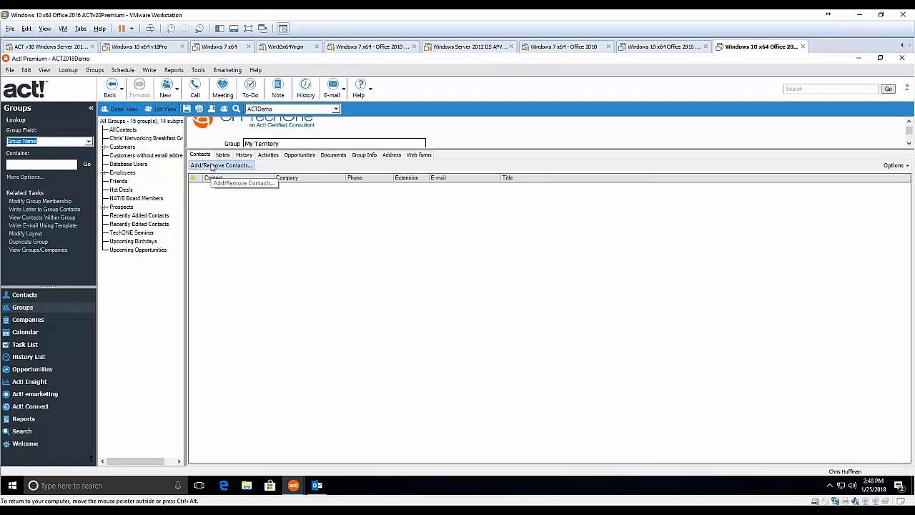
click(212, 166)
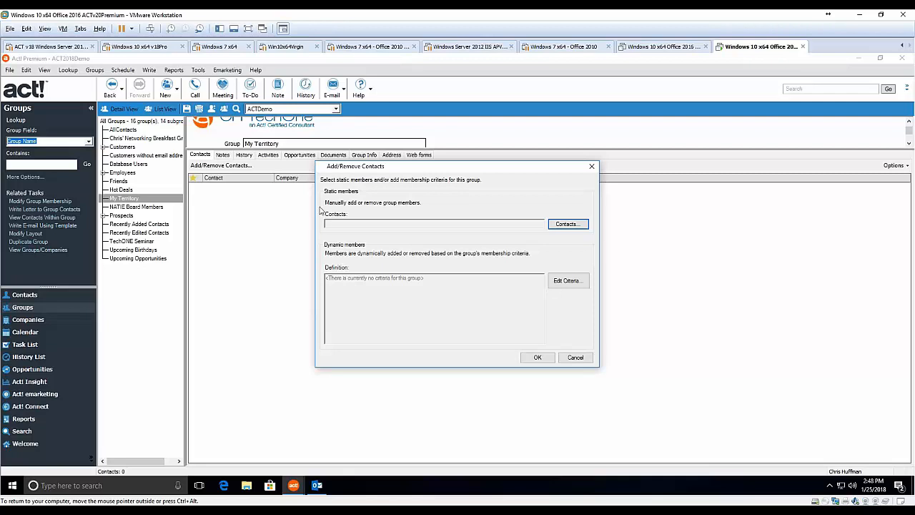
click(566, 282)
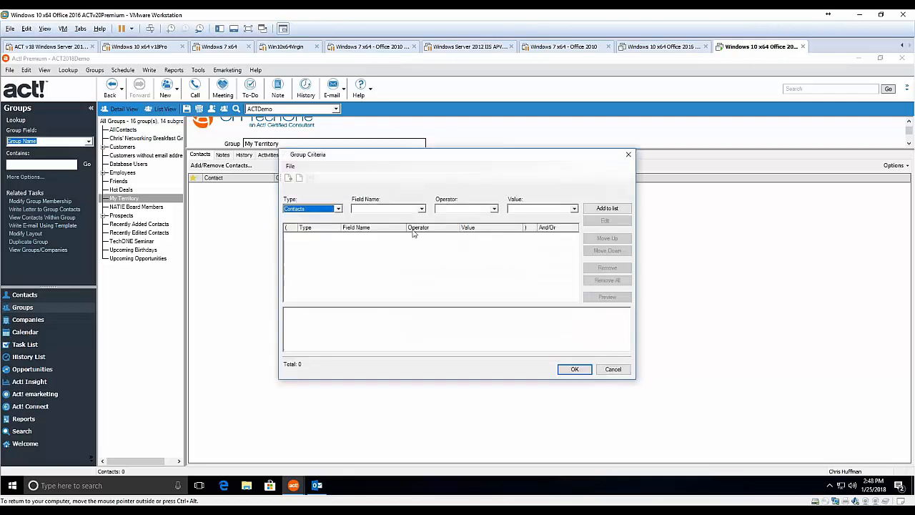
click(289, 178)
double_click(393, 227)
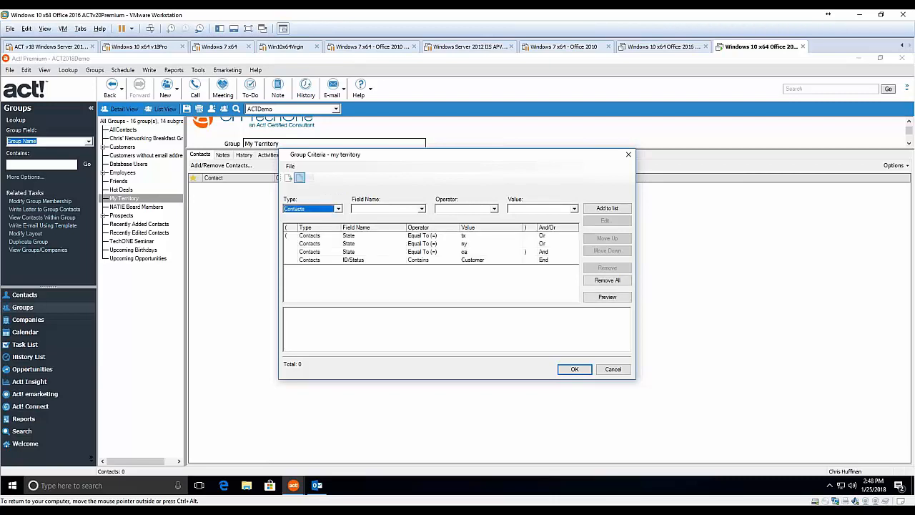
click(571, 369)
click(537, 358)
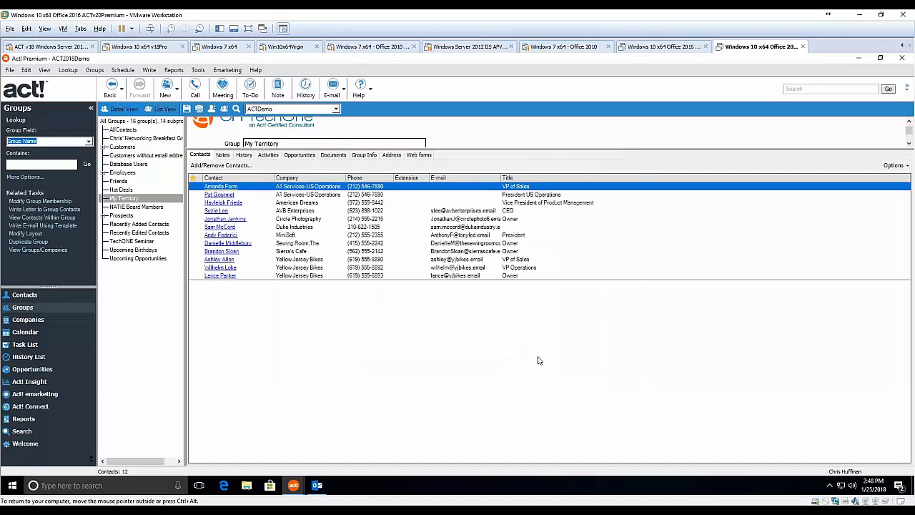
Change the State of the Yellow Jersey Bikes owner to FL, and return to the My Territory group with its upper detail area enlarged.
double_click(296, 276)
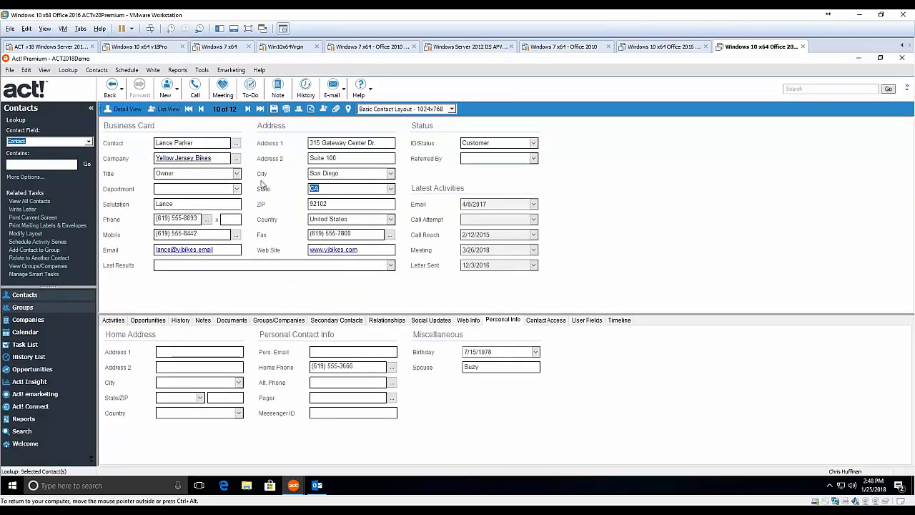
text(FL)
click(40, 310)
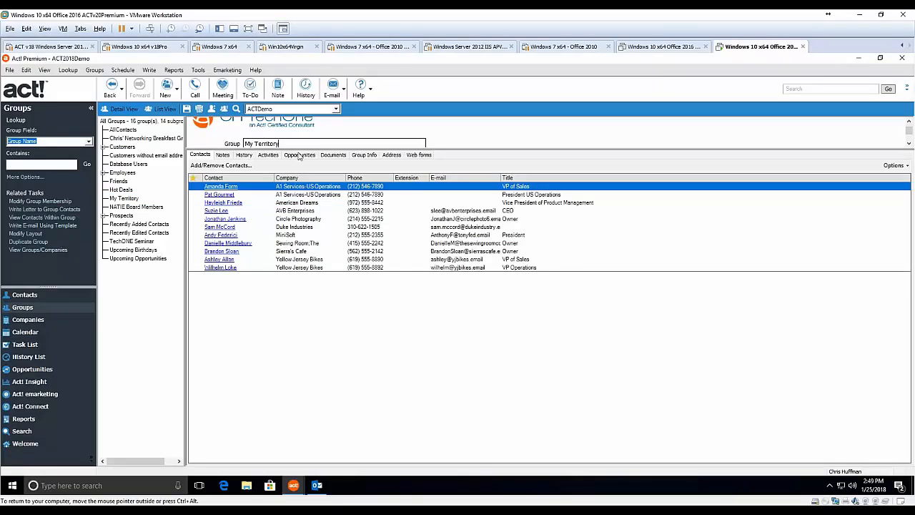
drag(297, 148, 307, 250)
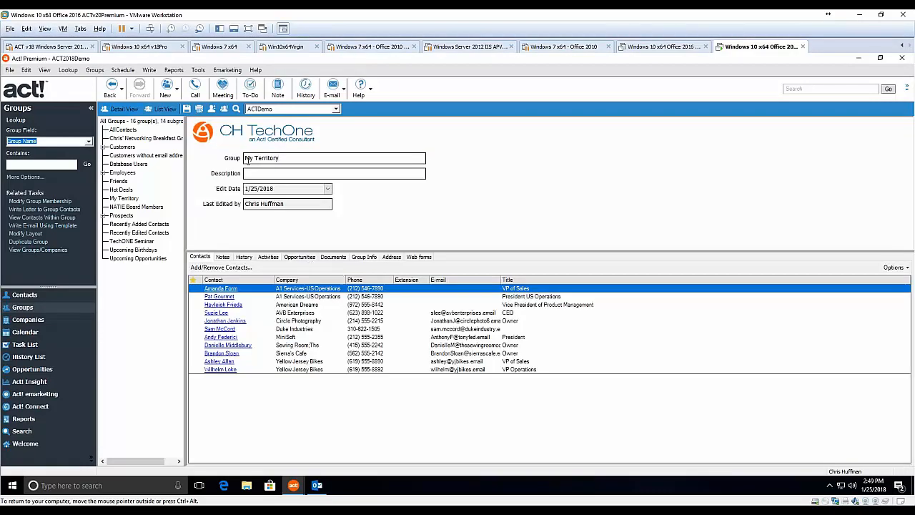
Review the membership criteria of the My Territory group and the Customers group without changing them.
click(223, 257)
click(202, 257)
click(220, 268)
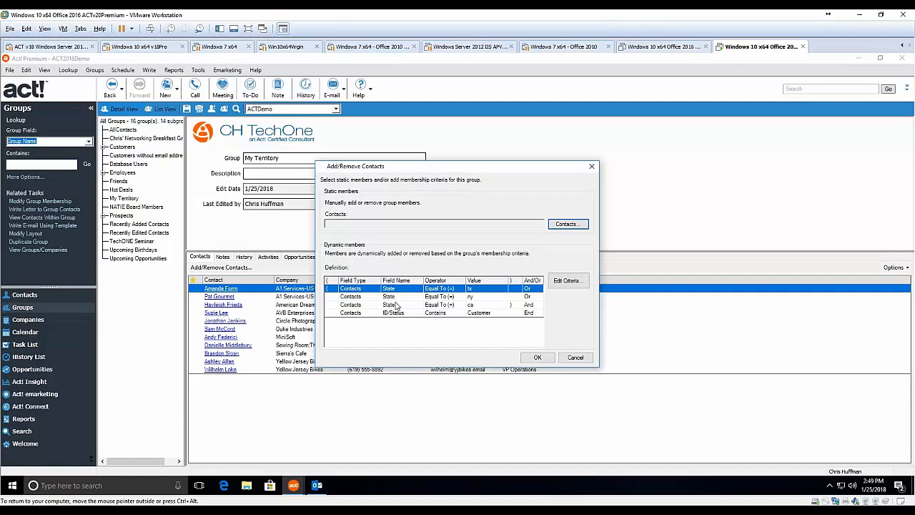
click(575, 359)
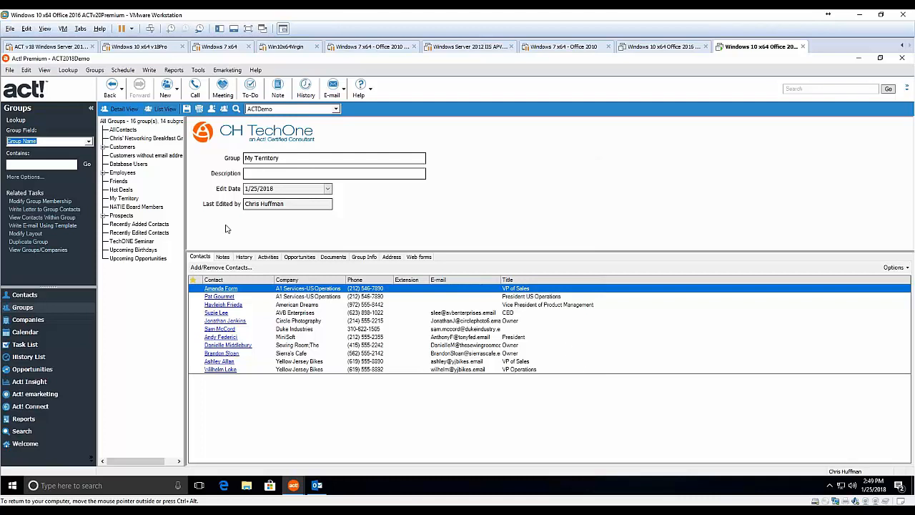
double_click(127, 148)
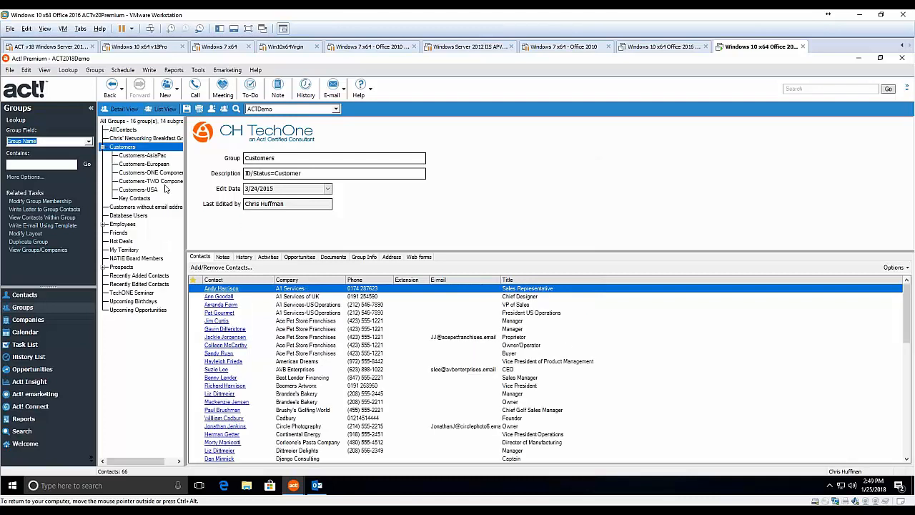
click(221, 267)
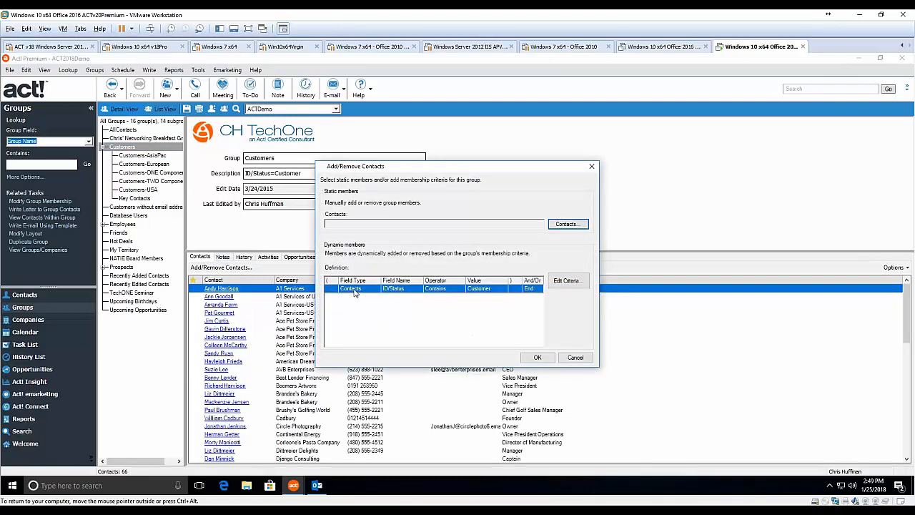
click(537, 357)
Open the A1 Services sales representative from the Customers group and set the ID/Status to Consultant only.
double_click(300, 289)
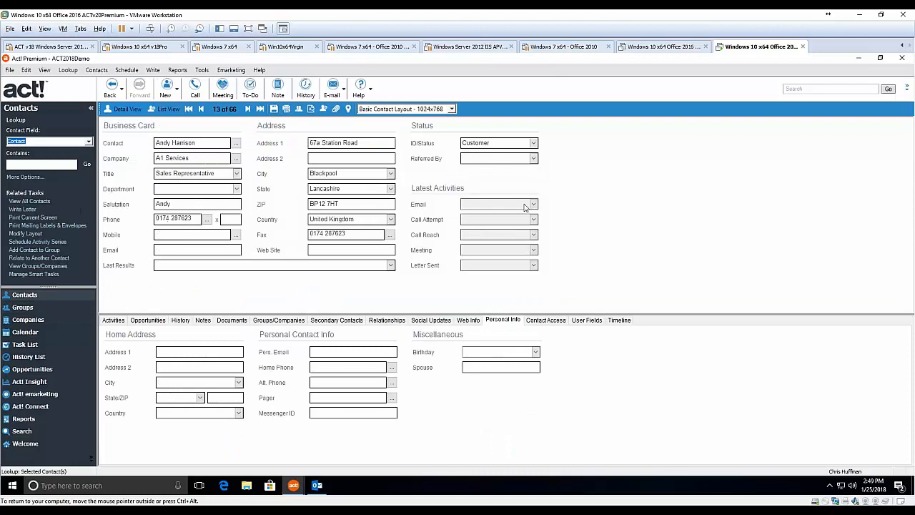
click(534, 143)
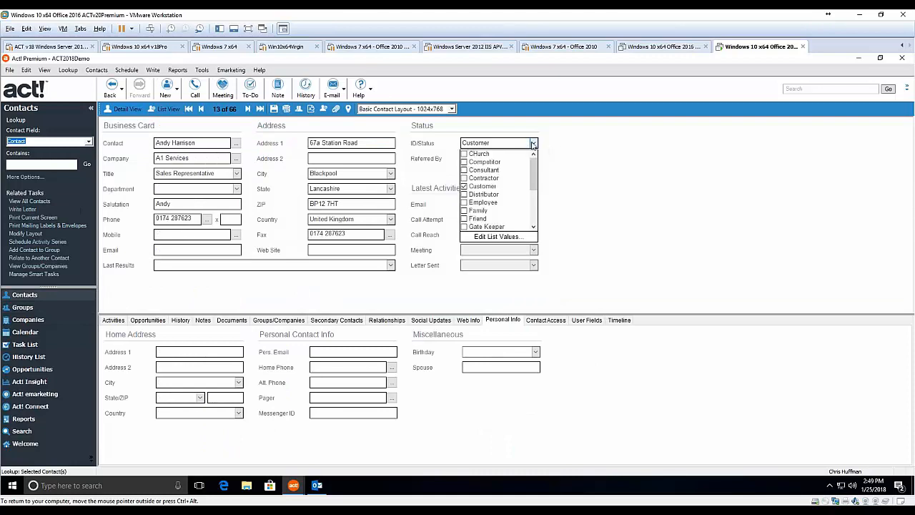
click(493, 172)
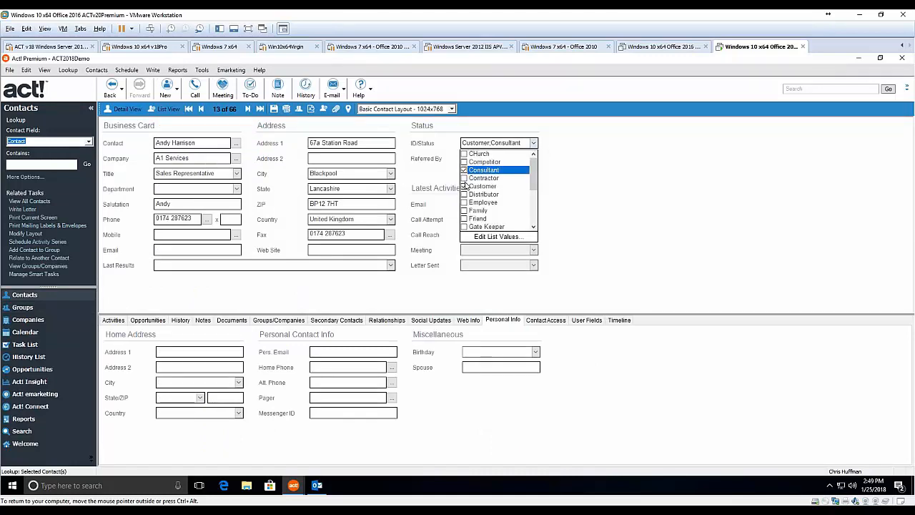
click(464, 186)
click(558, 184)
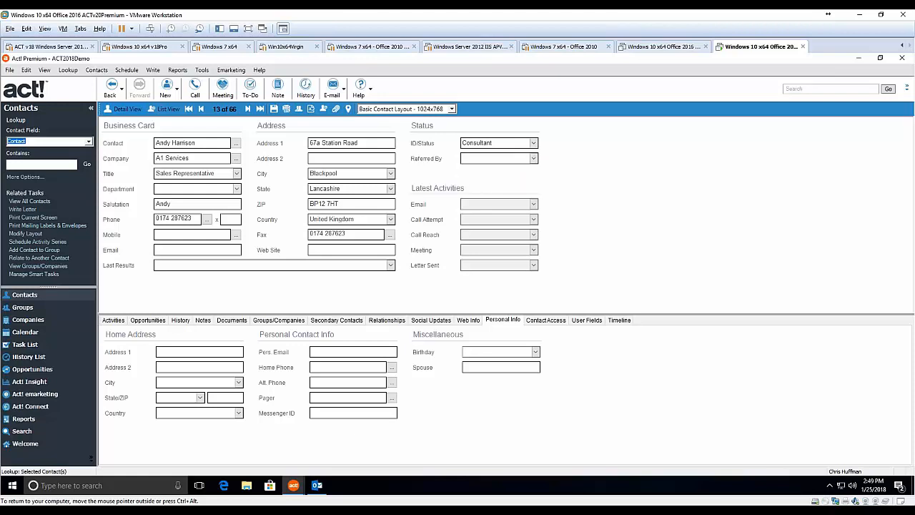
Return to the Customers group and examine its contact list and dynamic criteria, closing them without changes.
click(83, 311)
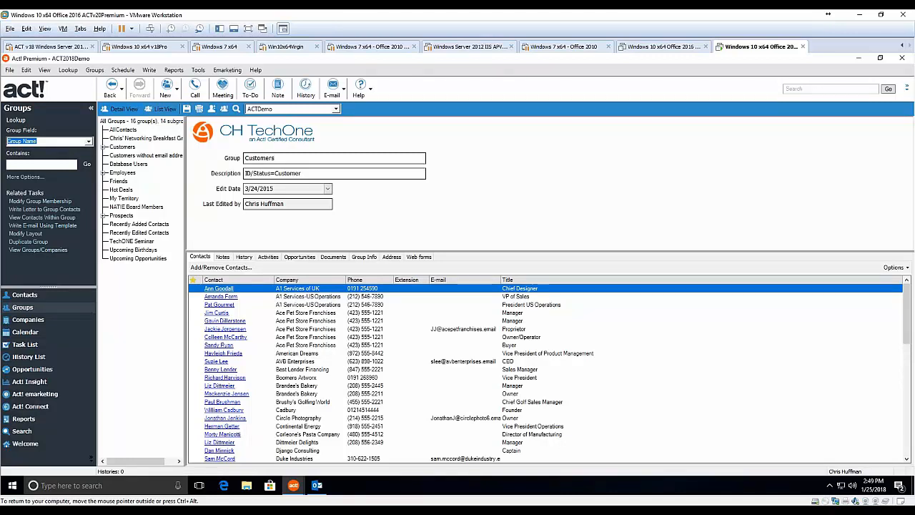
click(236, 269)
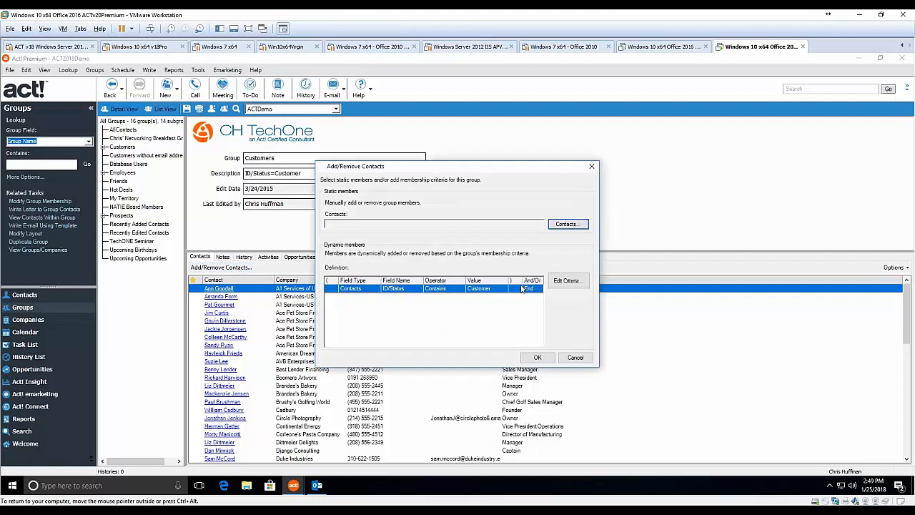
click(560, 283)
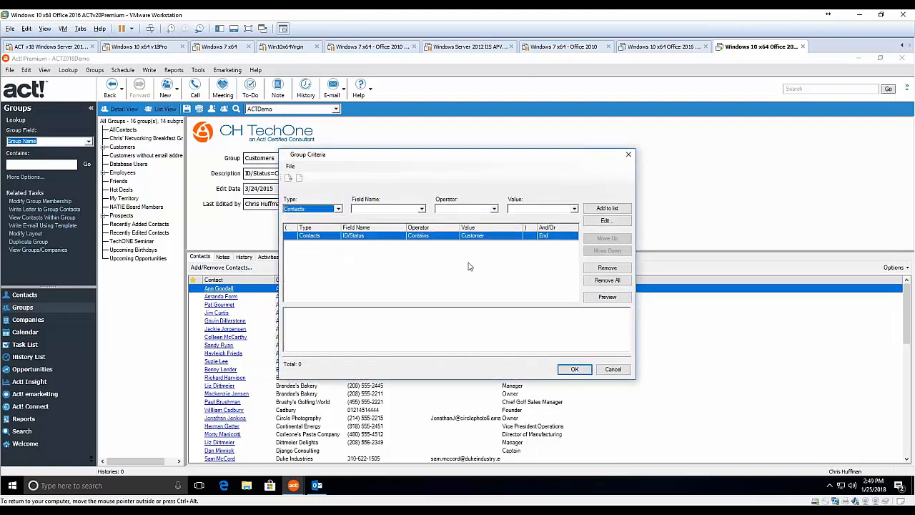
click(615, 369)
click(576, 357)
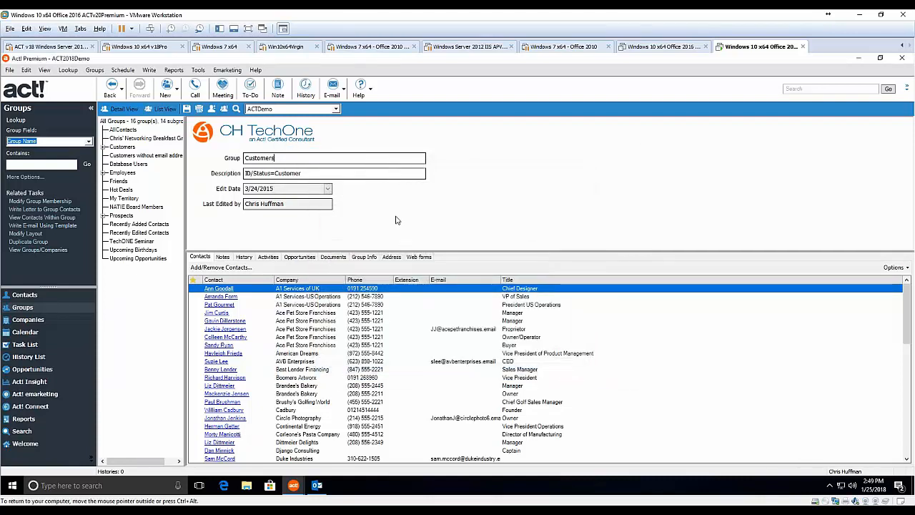
Return to the contacts and look up all contacts in the database.
click(51, 298)
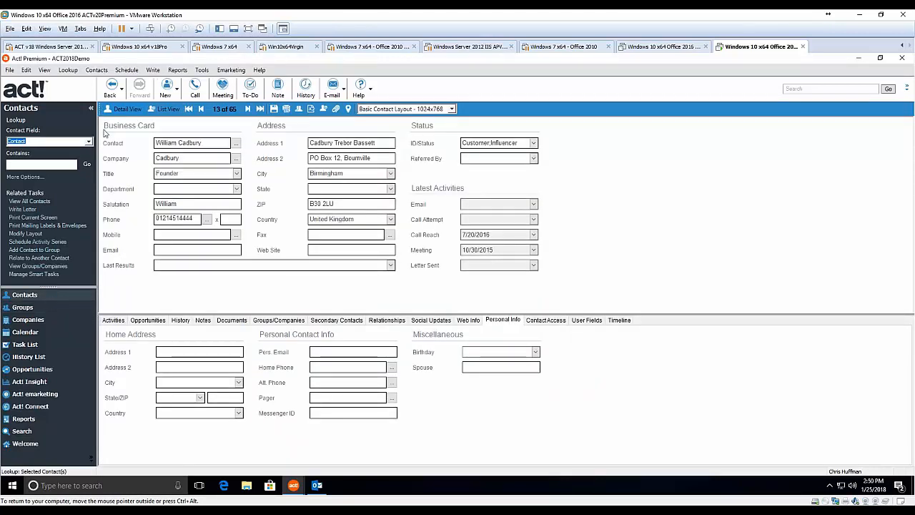
click(68, 70)
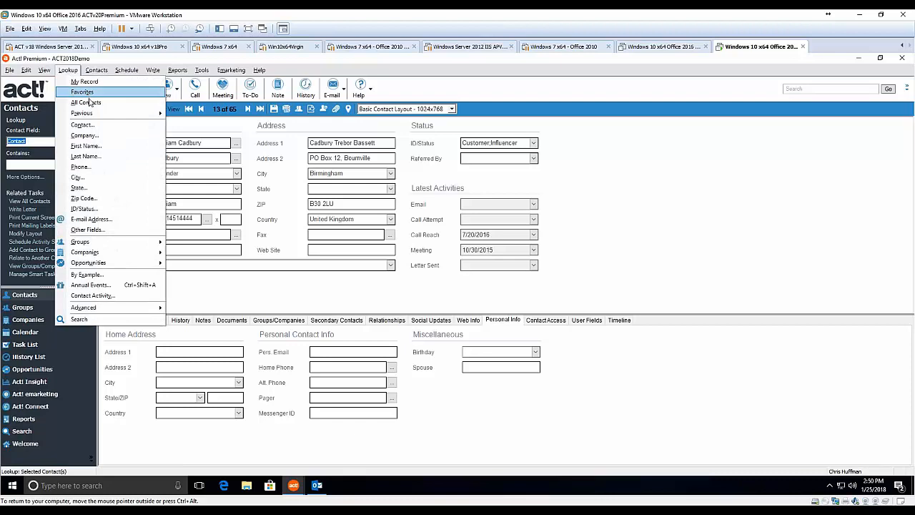
click(89, 102)
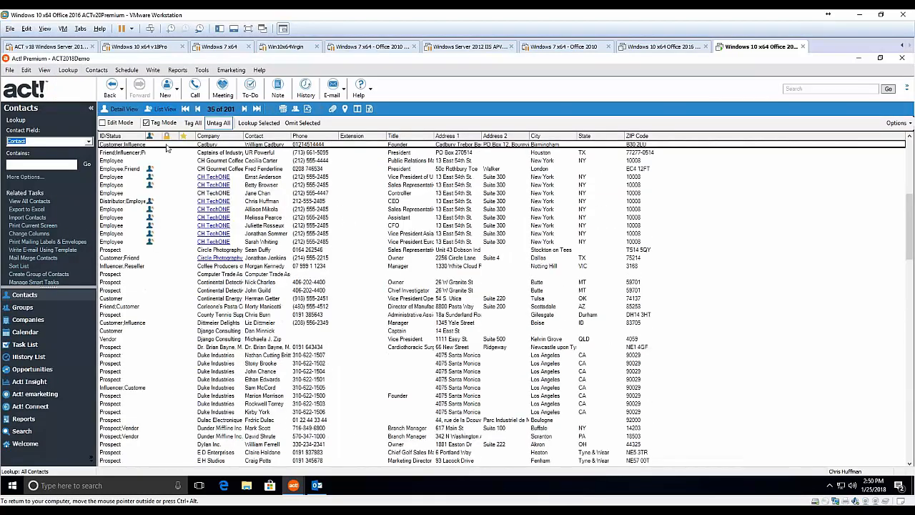
Tag an arbitrary set of contacts across the full list and narrow the lookup to only those tagged.
click(323, 202)
ctrl+click(330, 257)
ctrl+click(349, 324)
ctrl+click(352, 395)
ctrl+click(354, 427)
ctrl+click(336, 371)
ctrl+click(379, 290)
ctrl+click(418, 233)
ctrl+click(423, 177)
ctrl+click(422, 185)
ctrl+click(427, 225)
ctrl+click(431, 258)
ctrl+click(440, 274)
ctrl+click(445, 325)
ctrl+click(453, 347)
ctrl+click(463, 325)
ctrl+click(460, 444)
scroll(460, 435, down, 7)
ctrl+click(459, 427)
ctrl+click(463, 379)
ctrl+click(466, 315)
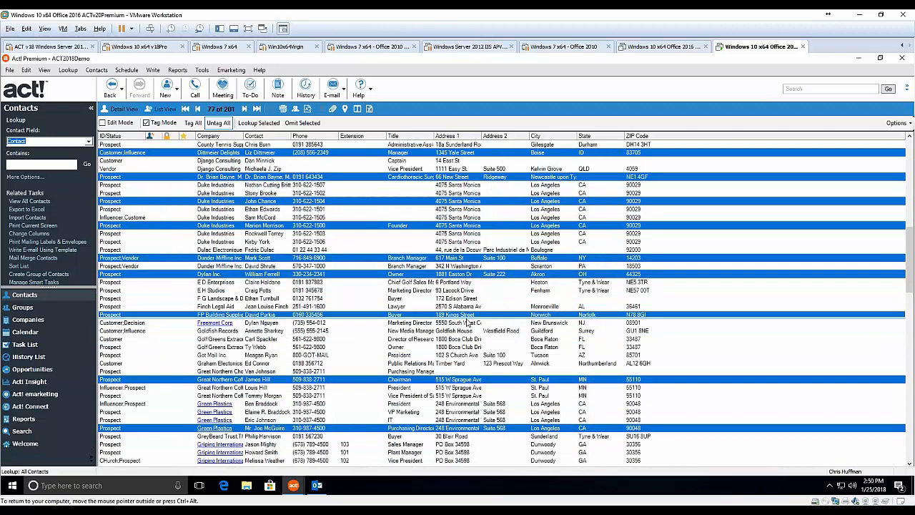
click(270, 125)
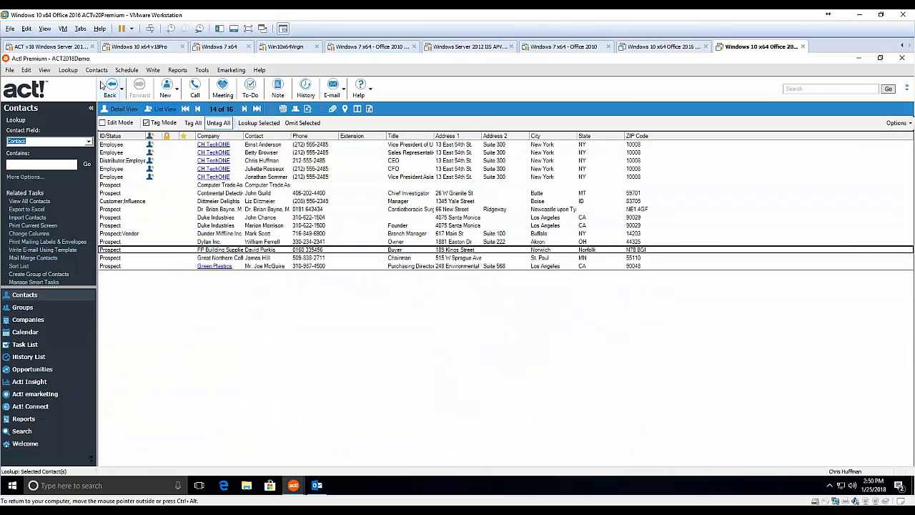
Save the current contact lookup as a new group named My Christmas Card List.
click(67, 70)
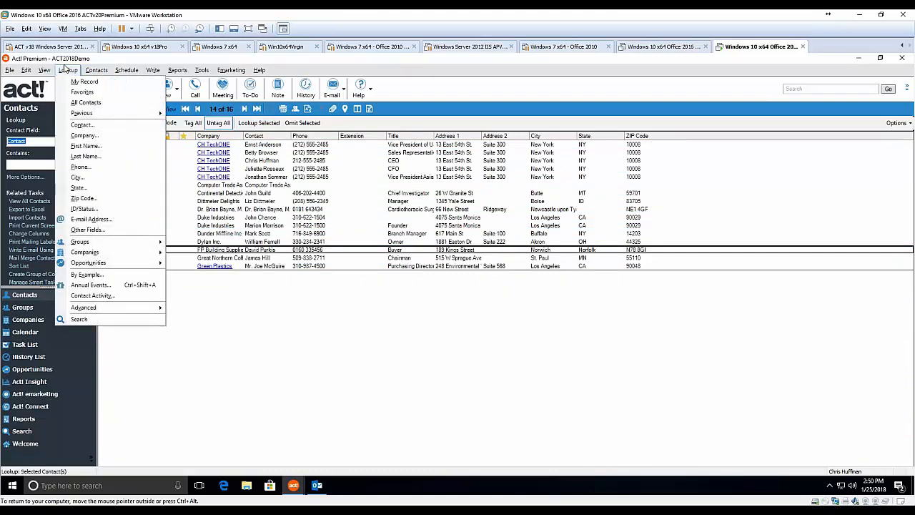
mouse_move(107, 248)
click(209, 276)
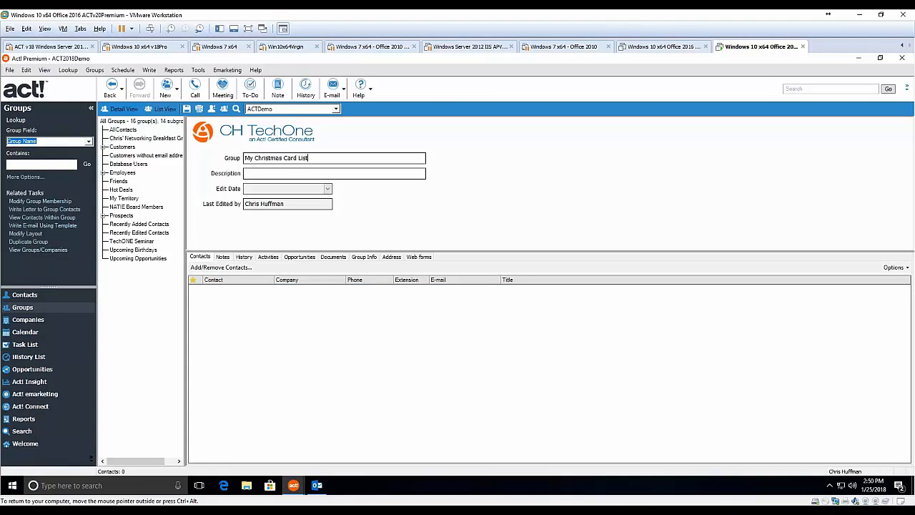
click(187, 109)
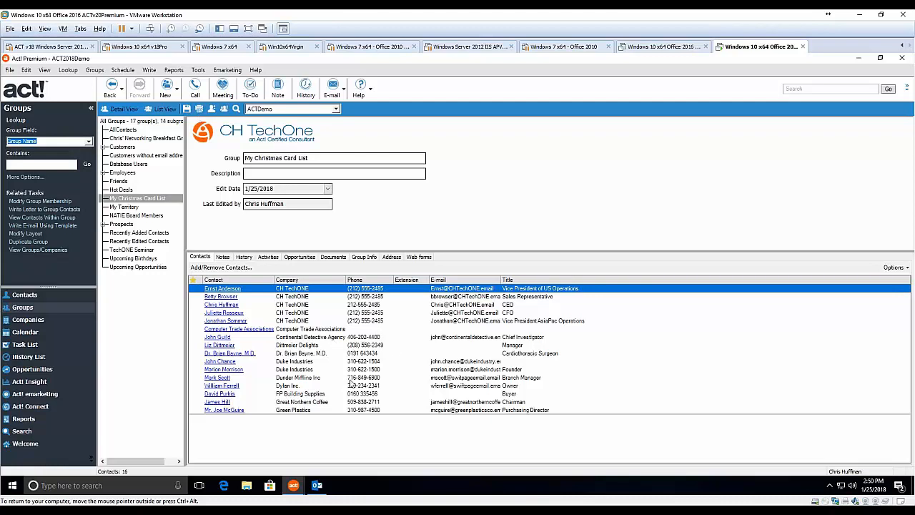
Remove the CH TechONE Vice President of US Operations from the static members of the My Christmas Card List group.
click(223, 267)
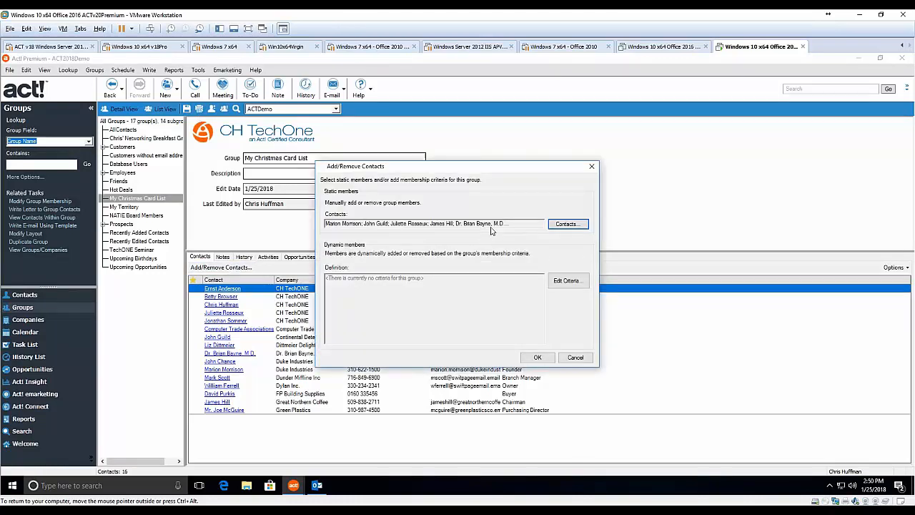
click(553, 224)
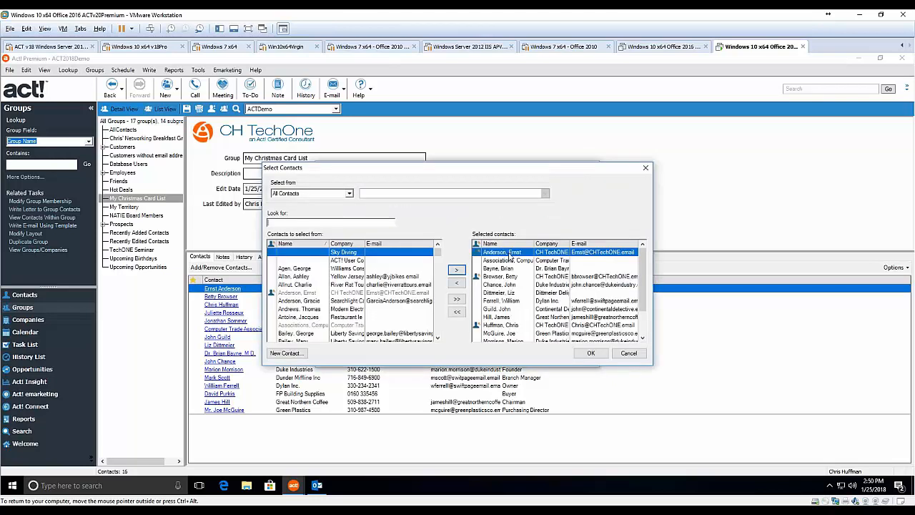
click(457, 283)
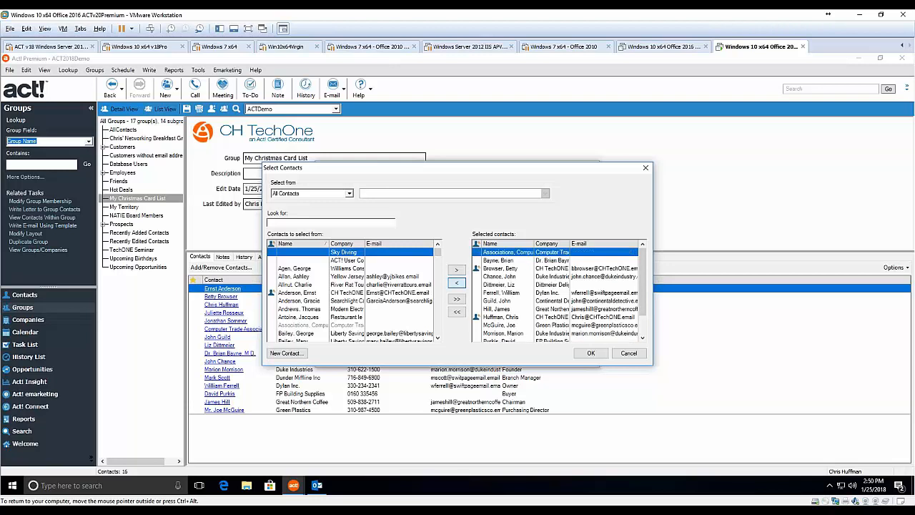
click(582, 353)
click(540, 357)
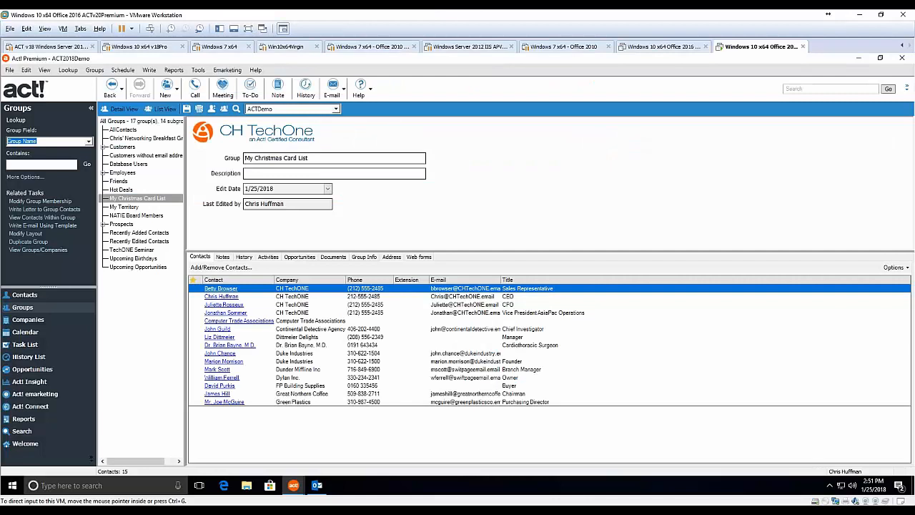
Create a lookup from the My Christmas Card List group and narrow it to CH TechONE's CFO and Vice President AsiaPac Operations.
right_click(299, 307)
click(318, 320)
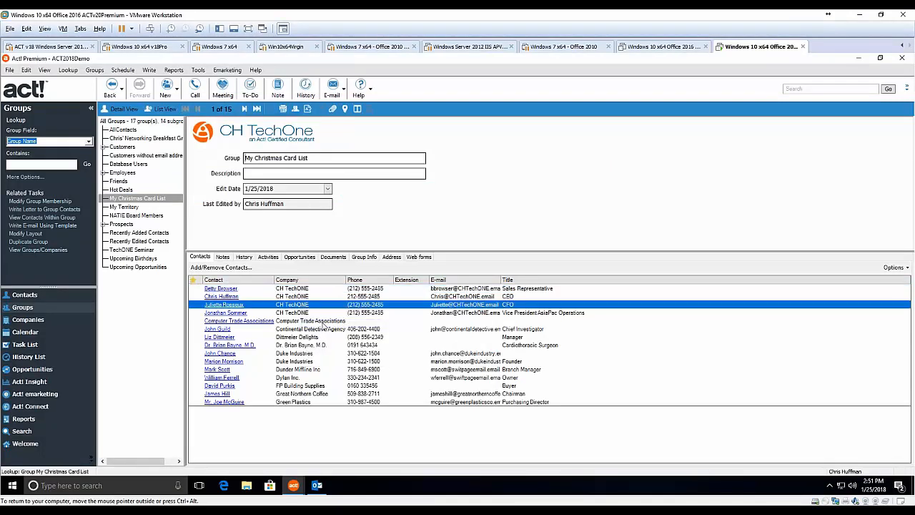
click(275, 161)
ctrl+click(276, 170)
click(259, 123)
Open CH TechONE's Vice President AsiaPac Operations and add the note "Current Decision maker" to the record.
click(263, 153)
double_click(263, 155)
click(202, 320)
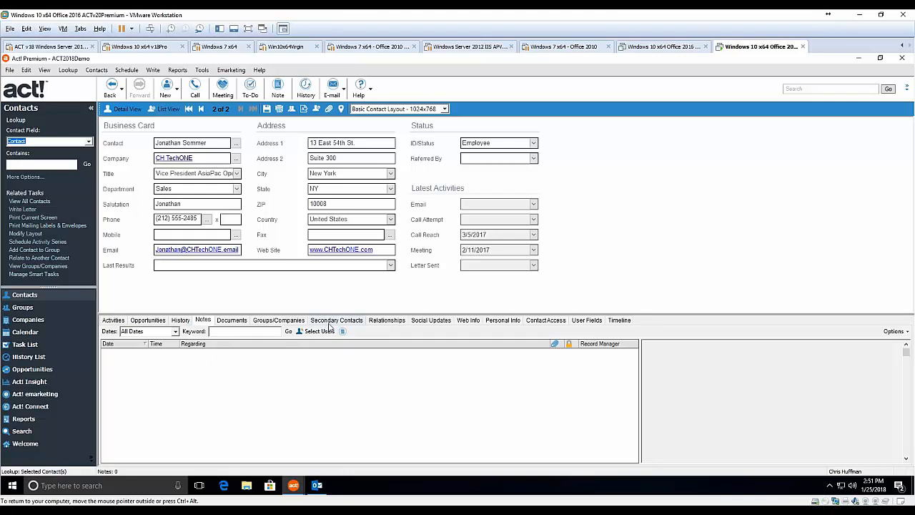
right_click(191, 369)
click(215, 374)
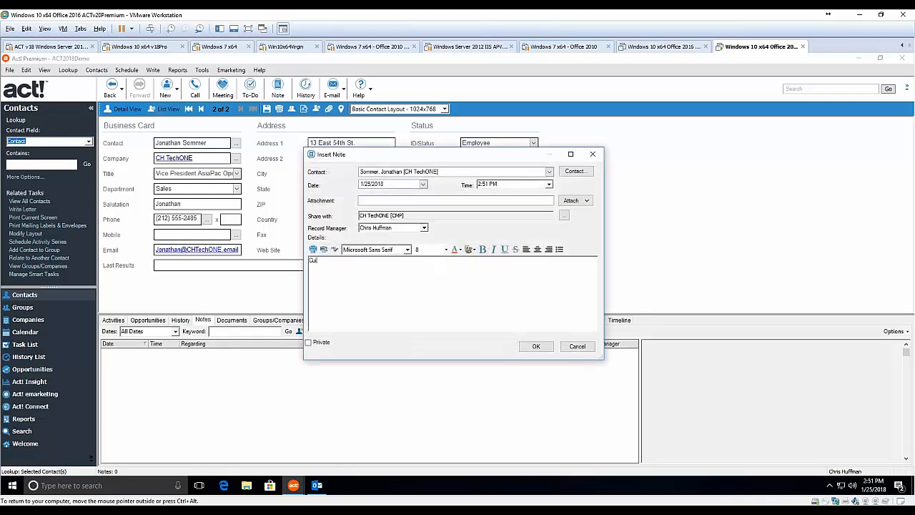
text(Current Decision maker)
click(537, 347)
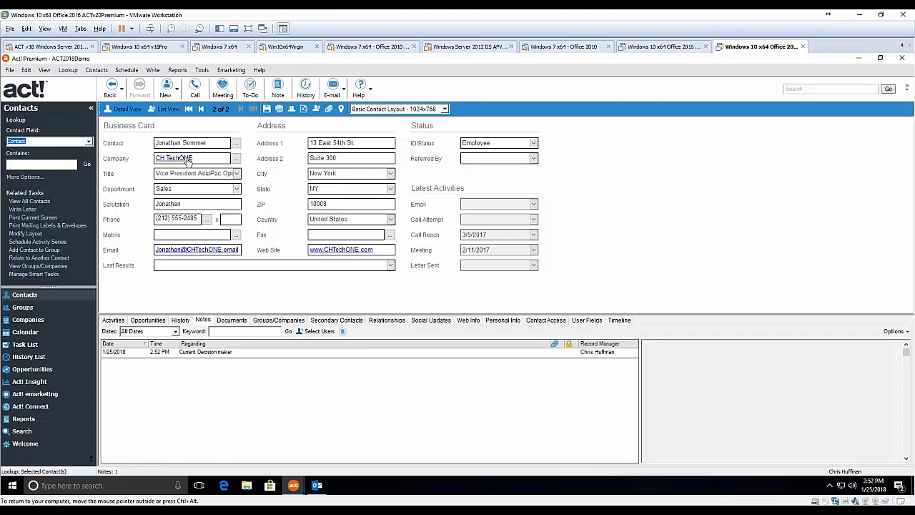
Compare the notes on the two looked-up CH TechONE contact records.
click(203, 109)
click(242, 108)
click(203, 108)
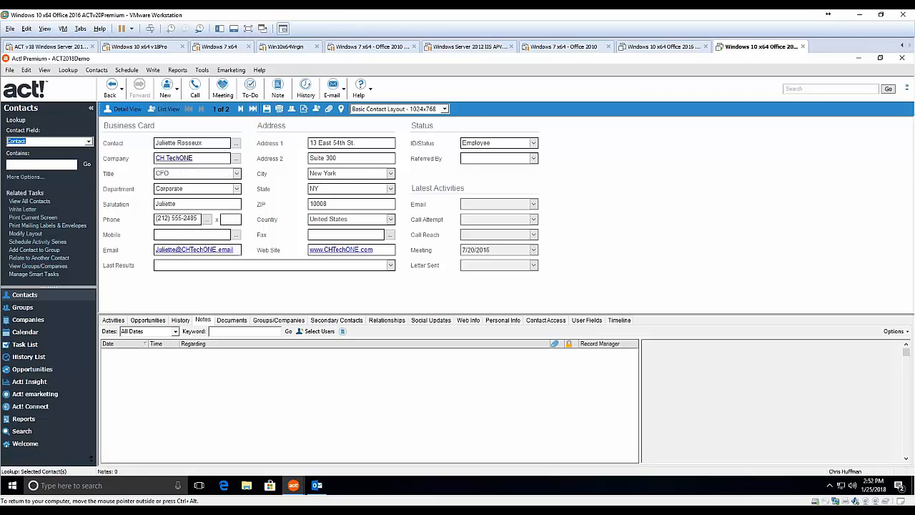
Tag both CH TechONE contacts in the list and add the shared note "note to both of them".
click(165, 109)
ctrl+click(259, 145)
click(278, 90)
click(408, 288)
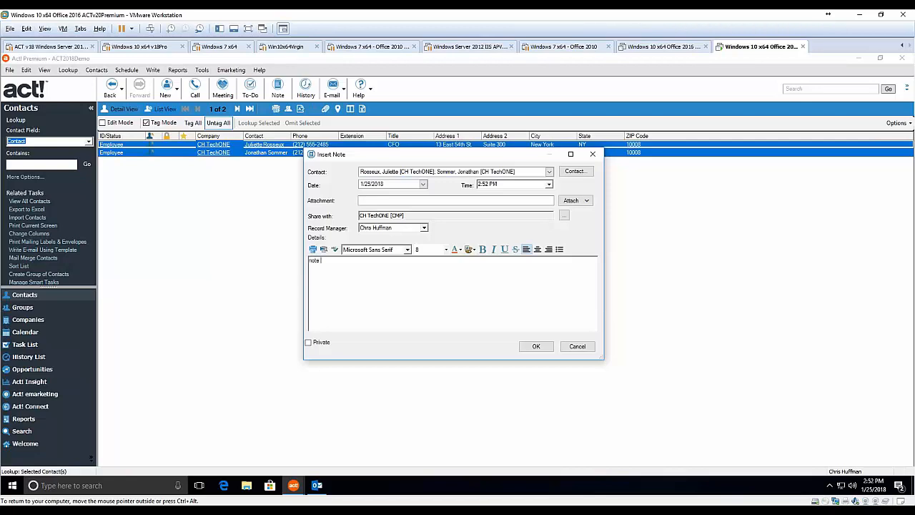
text(note to both of them)
click(536, 346)
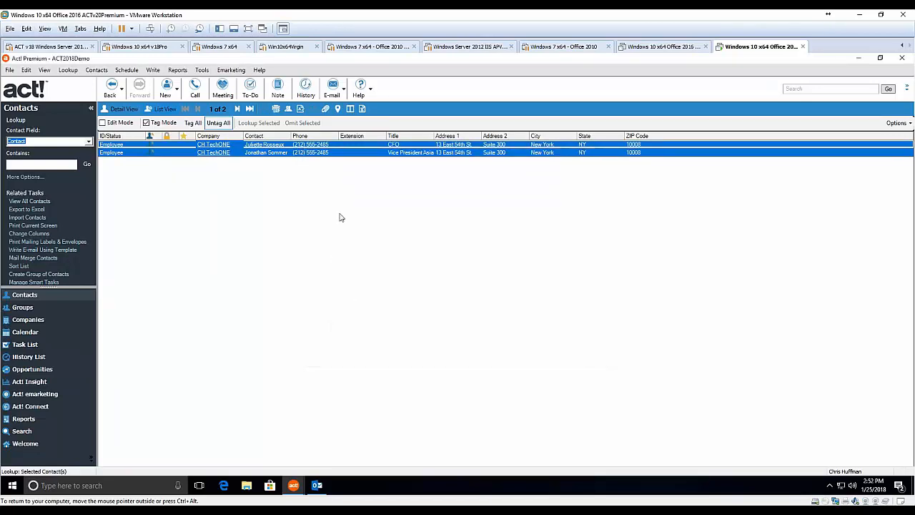
Record a Call Attempted history regarding "both history" for both contacts, and check the Vice President AsiaPac Operations' notes and histories.
click(305, 88)
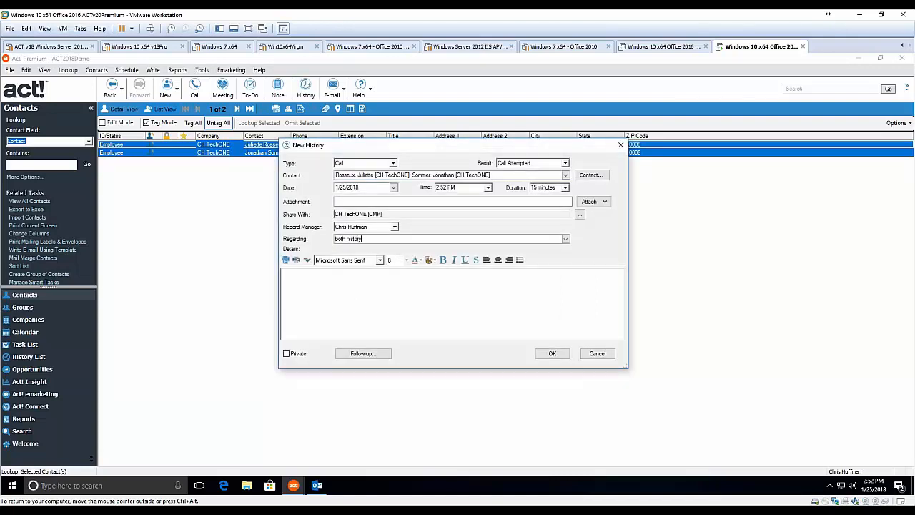
click(552, 353)
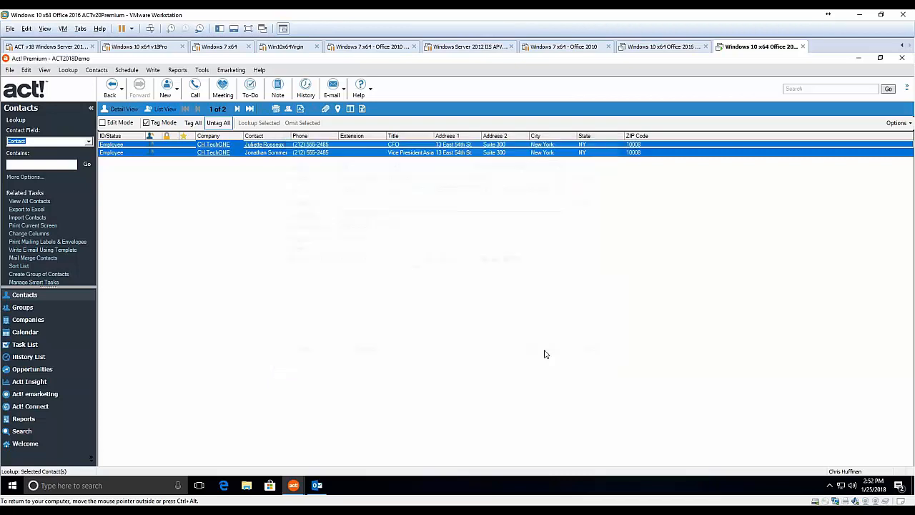
click(329, 150)
double_click(329, 150)
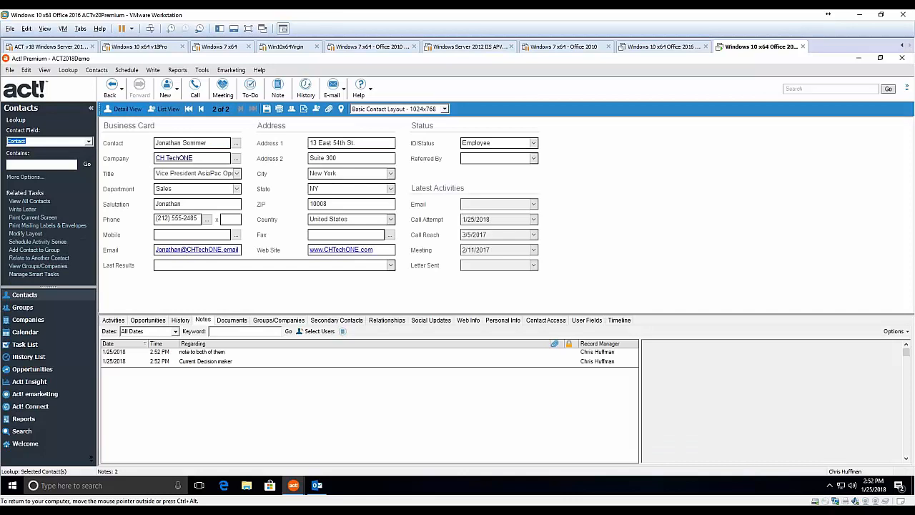
click(181, 320)
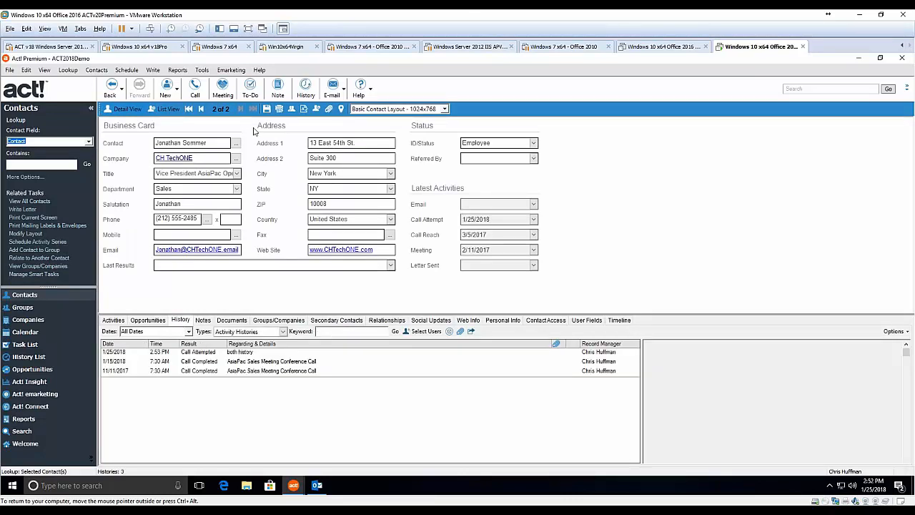
Check the CH TechONE CFO's history and notes, and compare them with the notes of the Vice President AsiaPac Operations.
click(203, 110)
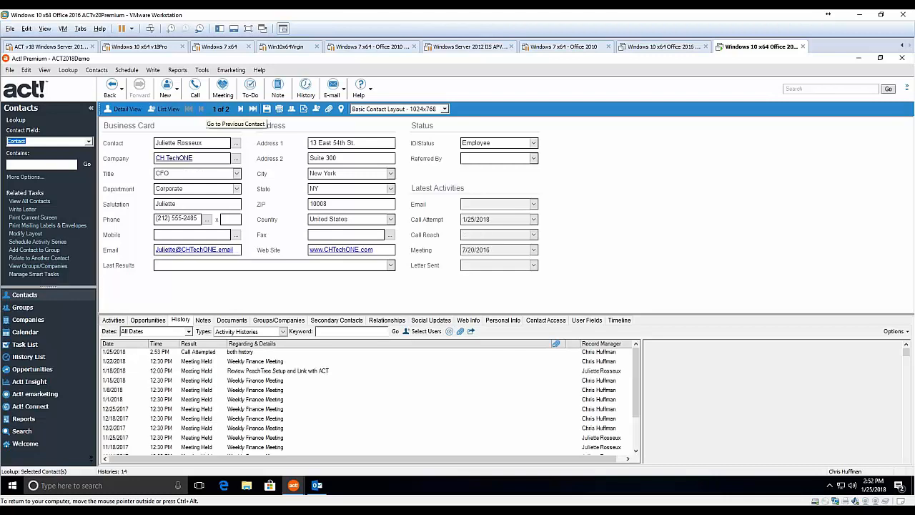
click(202, 320)
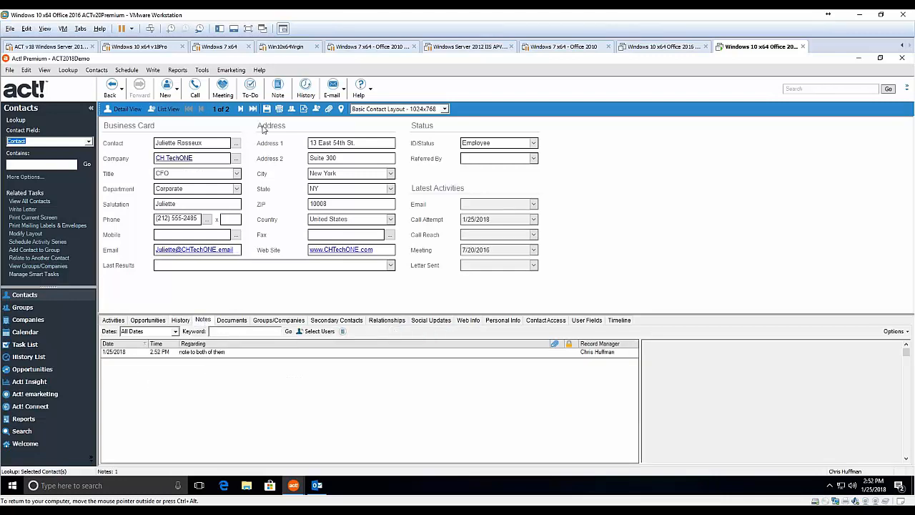
click(241, 109)
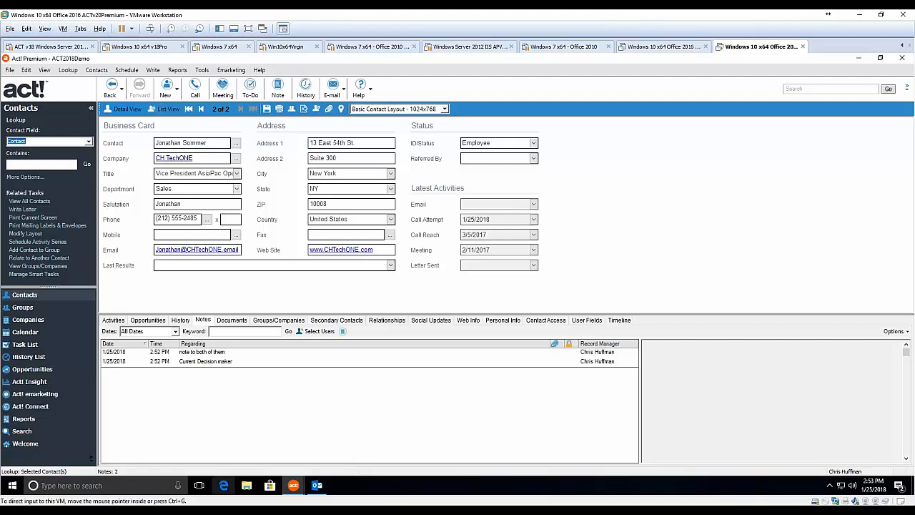
Start the Copy/Move Contact Data wizard and select the CH TechONE CFO and Vice President AsiaPac Operations as the two records.
click(202, 70)
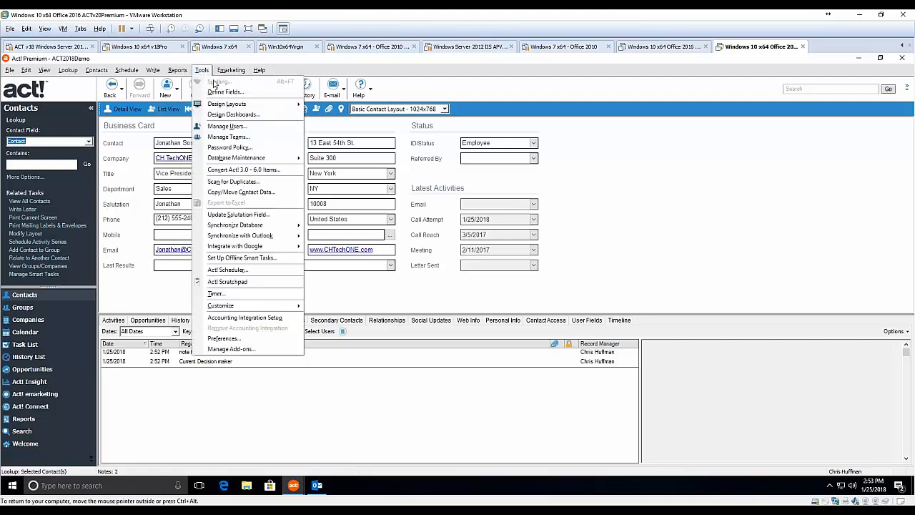
click(248, 191)
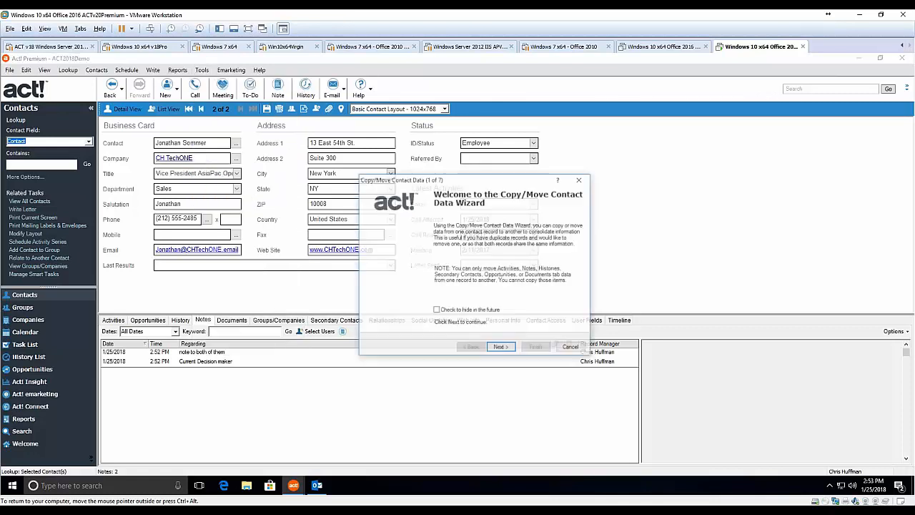
click(508, 350)
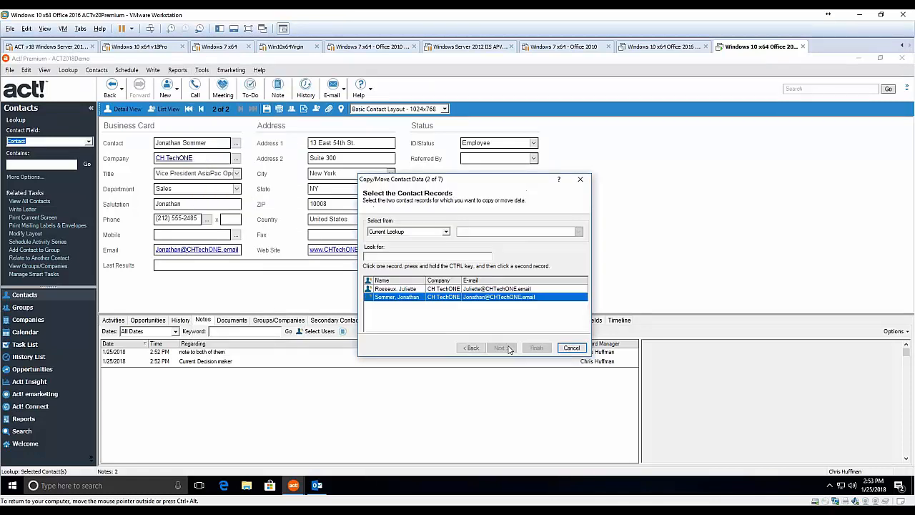
click(415, 289)
click(421, 297)
click(425, 290)
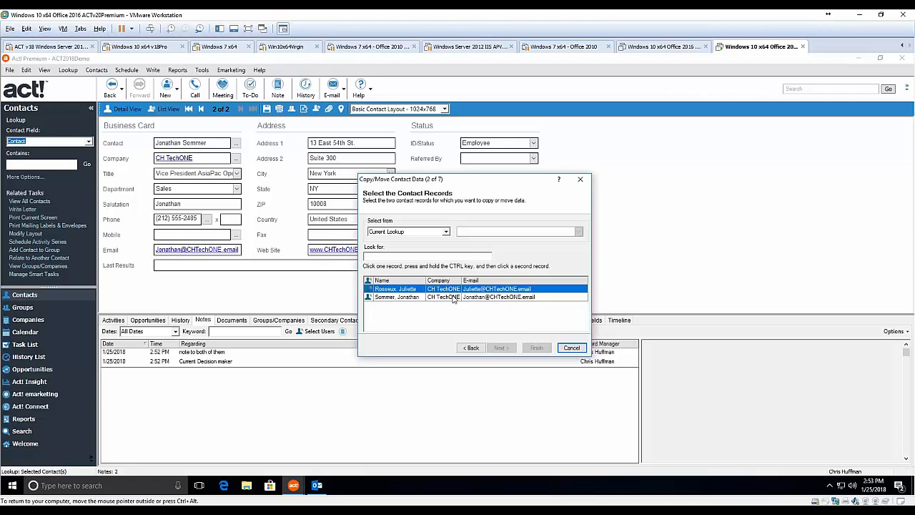
ctrl+click(453, 298)
click(500, 347)
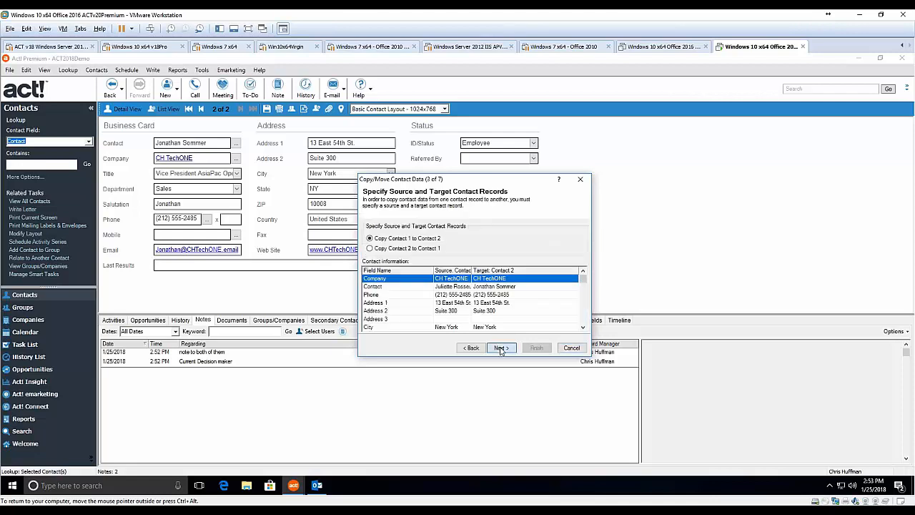
Set the copy direction to Copy Contact 1 to Contact 2, making the CFO's record the source.
click(461, 296)
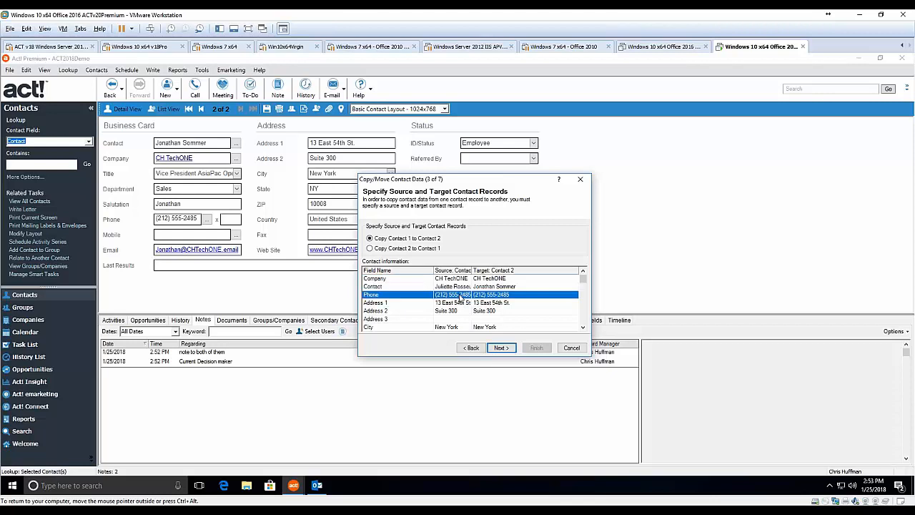
click(401, 248)
click(402, 238)
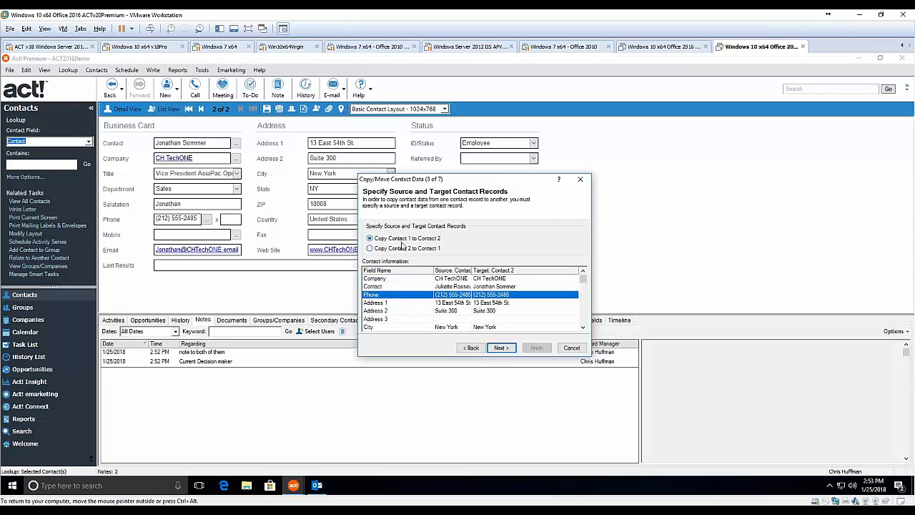
click(501, 347)
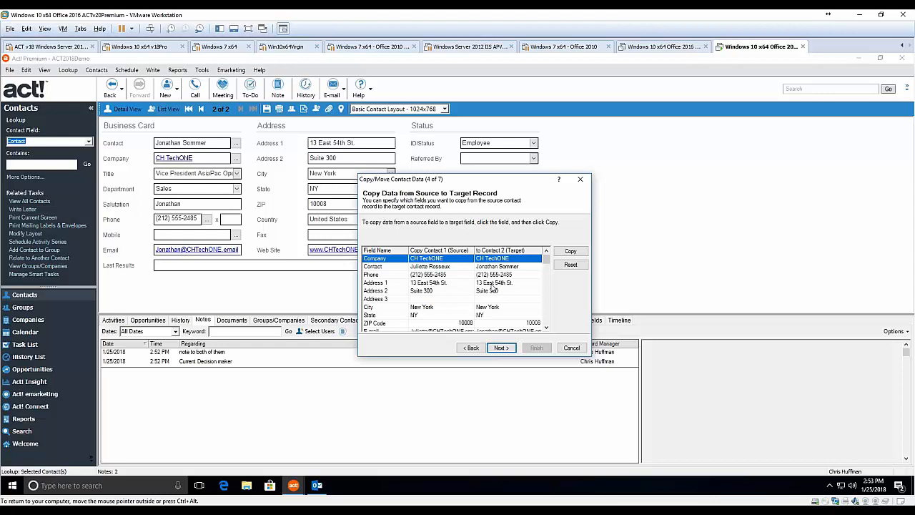
Copy the Phone, E-mail and Birth Date fields from the source contact to the target contact.
click(495, 276)
click(571, 252)
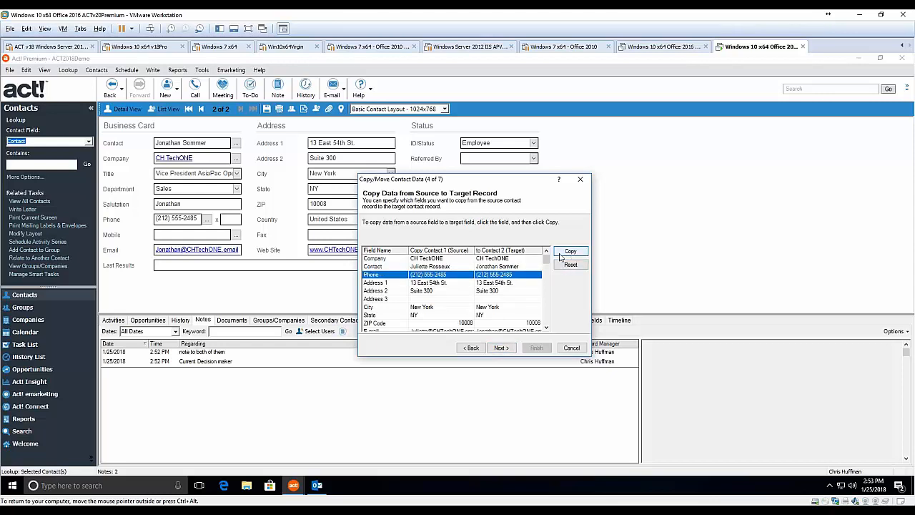
click(455, 323)
scroll(456, 318, down, 2)
click(445, 282)
click(571, 252)
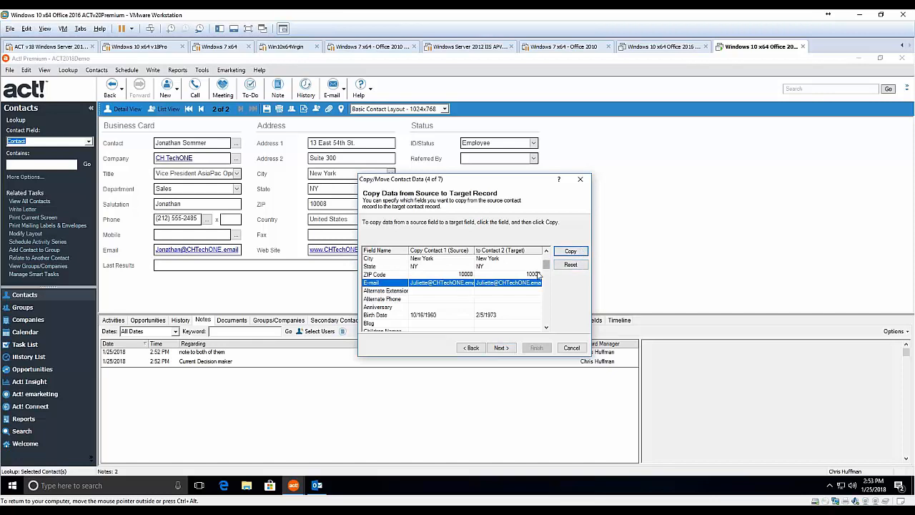
click(444, 316)
click(571, 251)
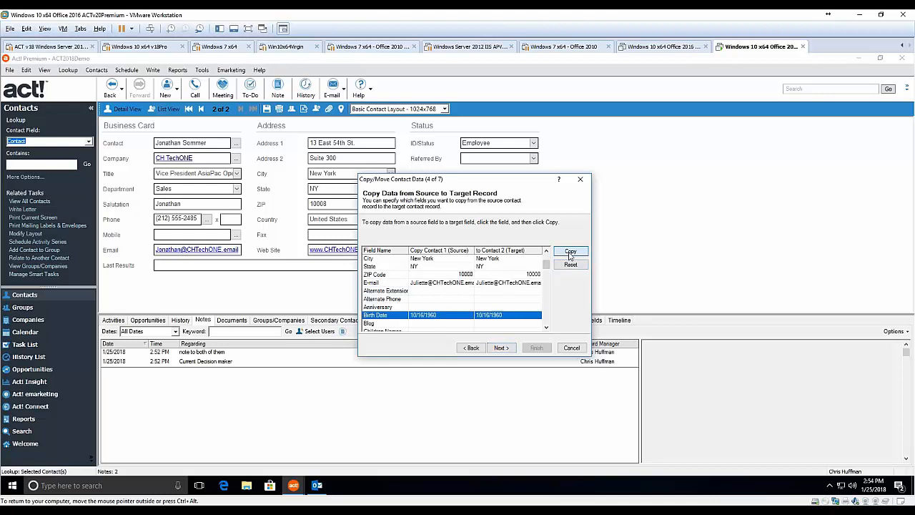
Move the notes, histories, activities, opportunities, secondary contacts and documents to the target, keep the source contact record, and finish the wizard.
click(546, 318)
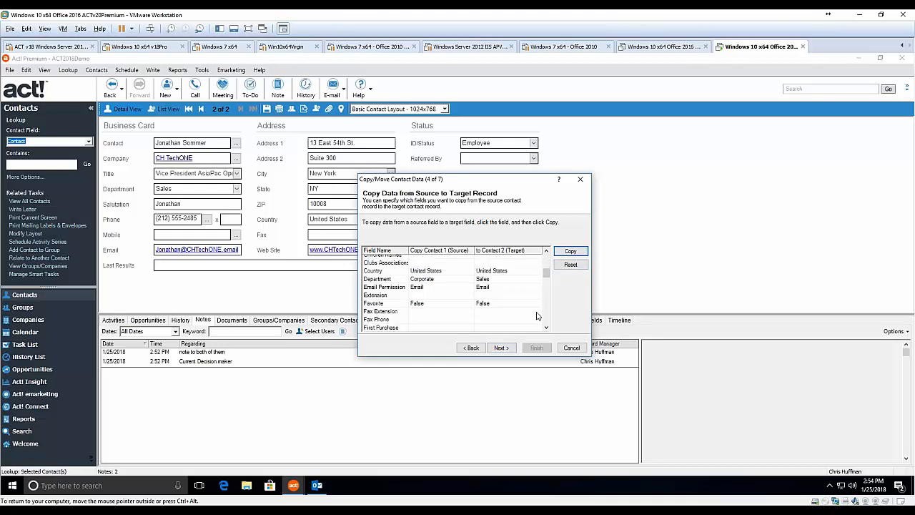
click(401, 312)
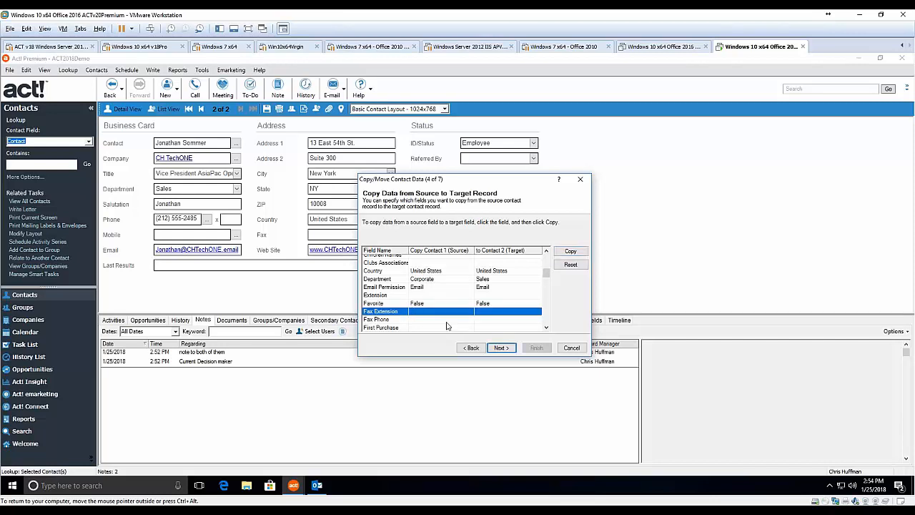
click(502, 348)
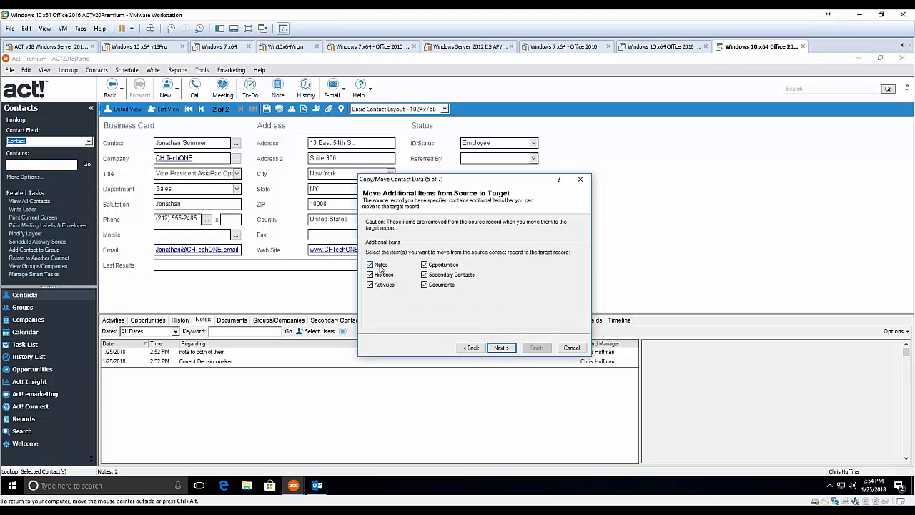
click(503, 348)
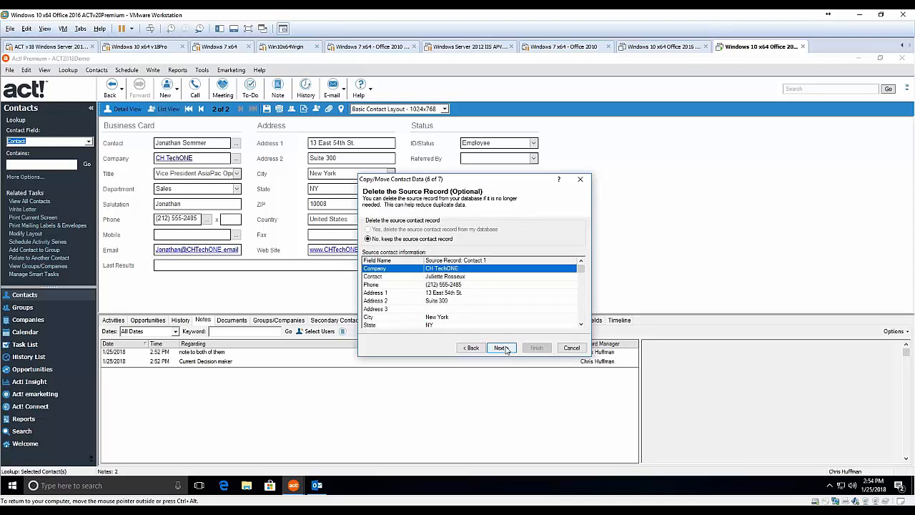
click(500, 348)
click(536, 348)
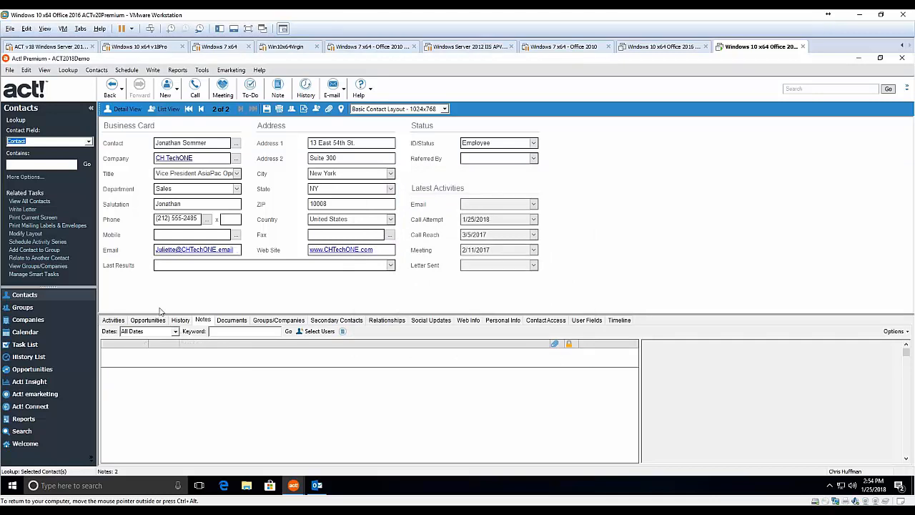
Check the CFO's notes and history after the move, and review the target contact's notes.
click(201, 109)
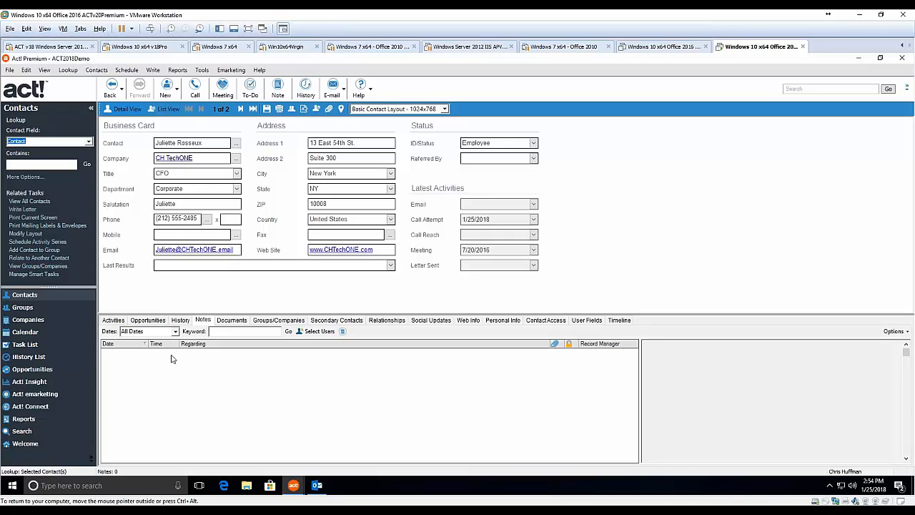
click(176, 321)
click(202, 320)
click(240, 109)
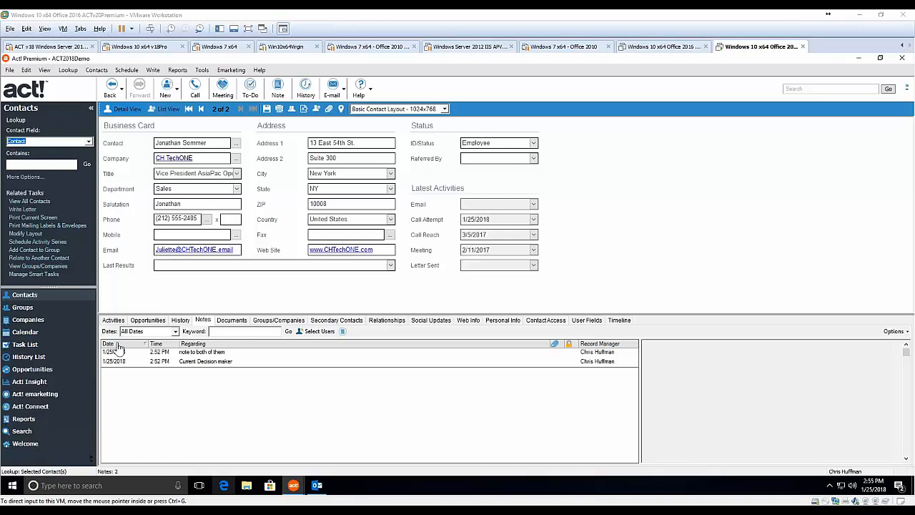
Switch to the companies view and open the CH TechONE company under CH Holding.
click(33, 319)
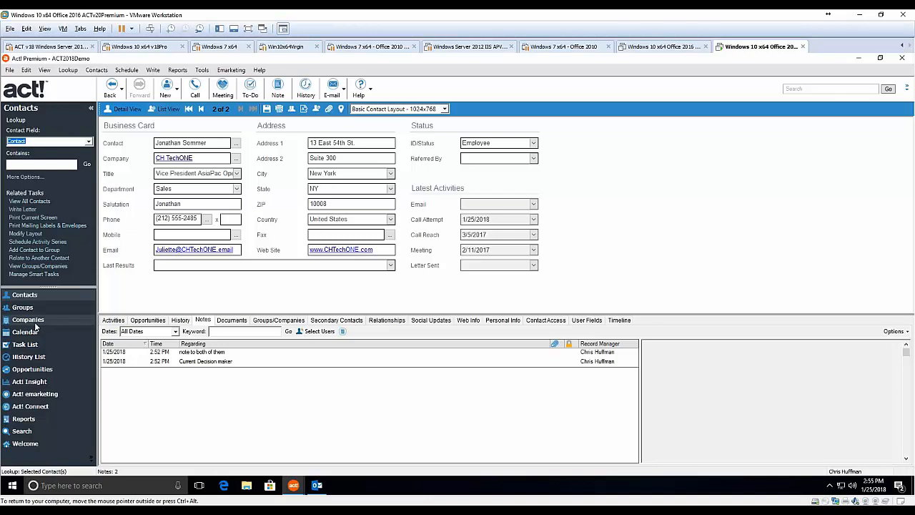
click(69, 319)
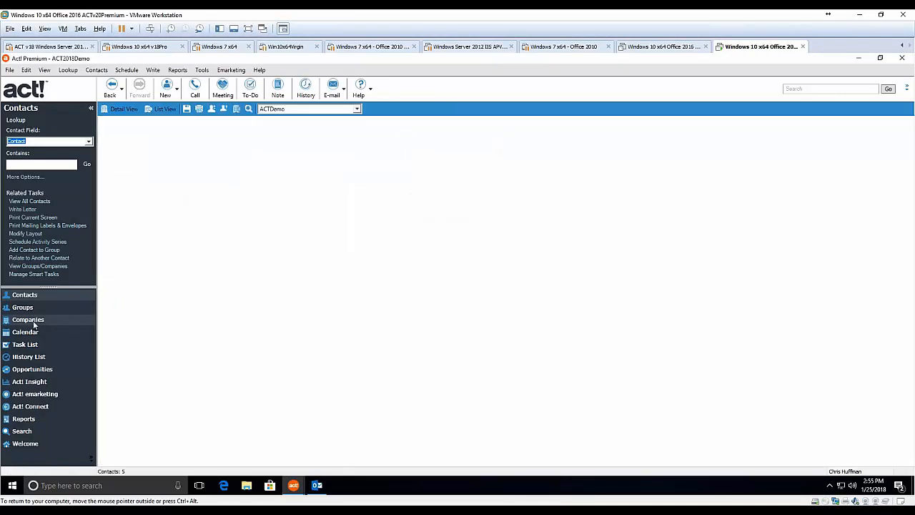
click(129, 190)
click(139, 199)
click(137, 207)
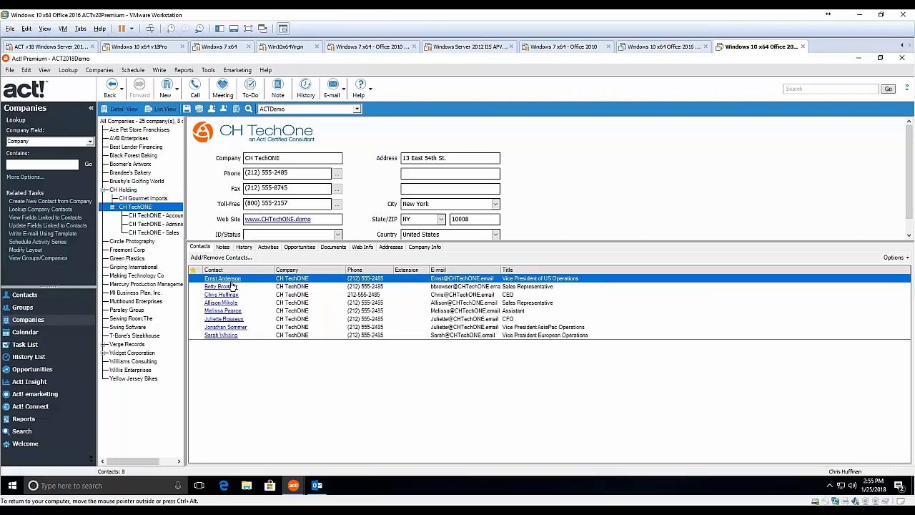
Open the linked Vice President European Operations, CEO, CFO and Assistant contacts one by one, returning to the CH TechONE company each time.
double_click(225, 335)
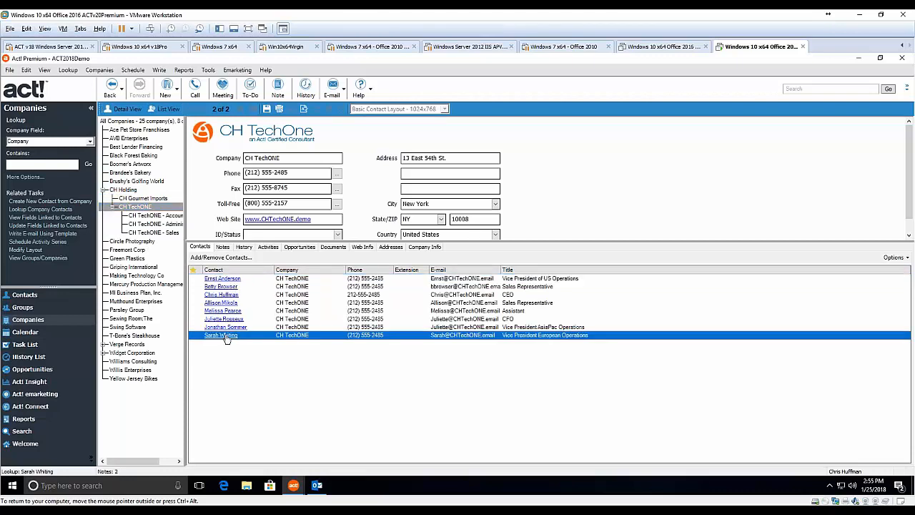
click(175, 159)
double_click(222, 294)
click(178, 160)
click(218, 318)
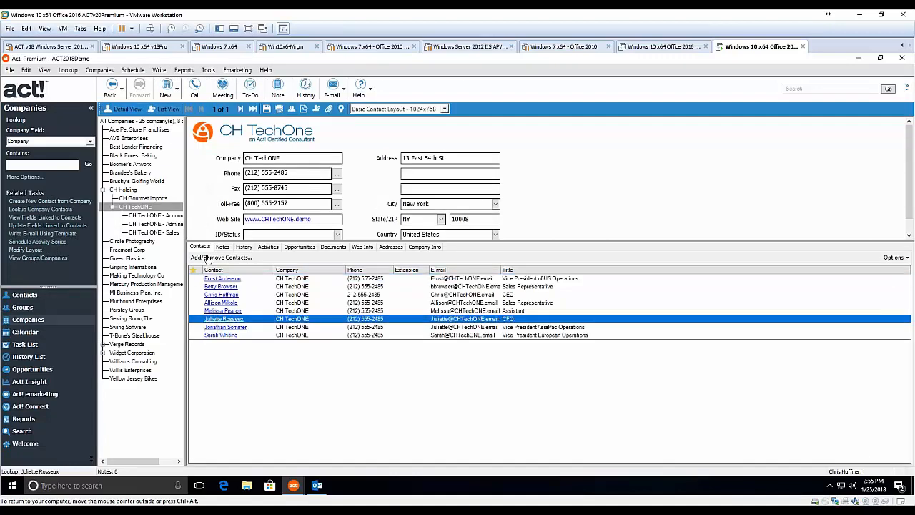
click(175, 159)
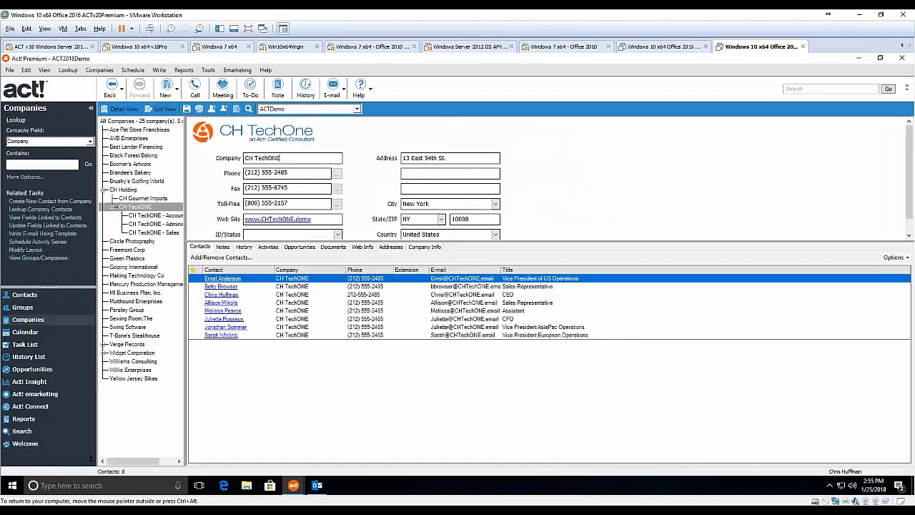
click(228, 312)
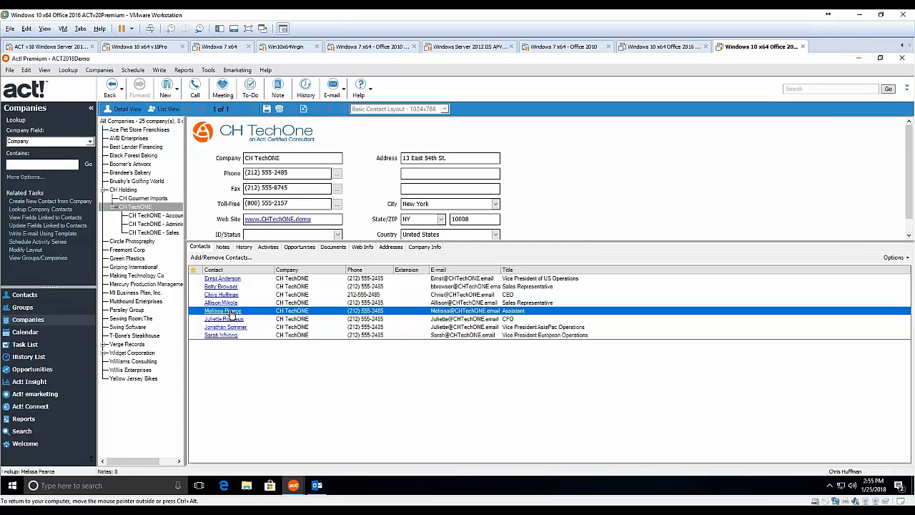
click(175, 158)
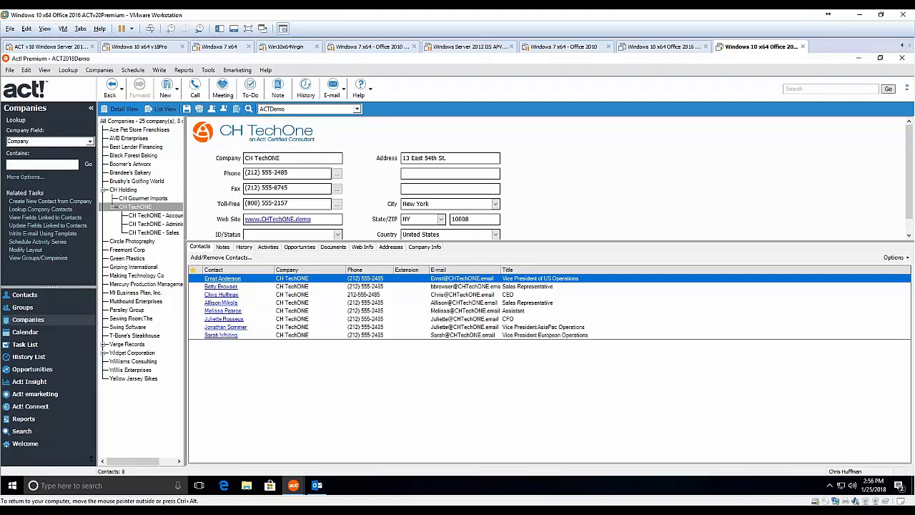
Open the Vice President European Operations' contact record, view its opportunities, and create a new opportunity for it.
click(221, 335)
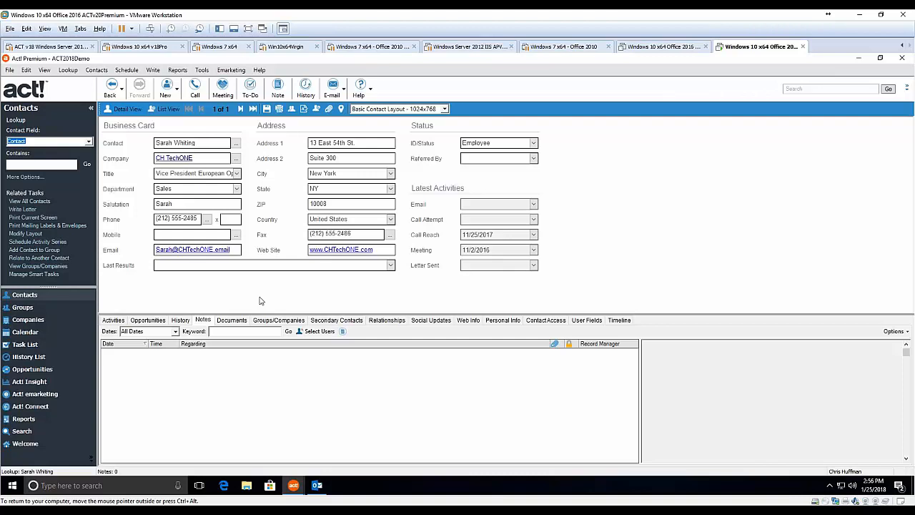
click(162, 323)
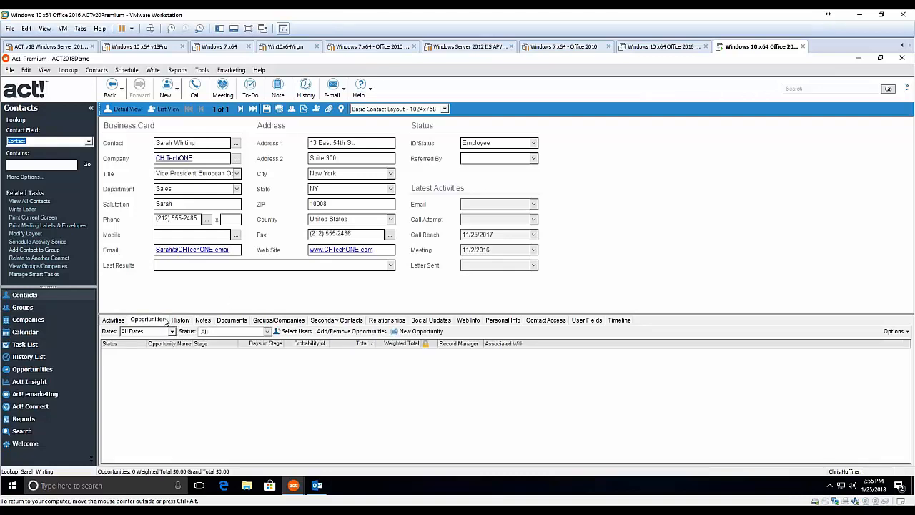
click(178, 91)
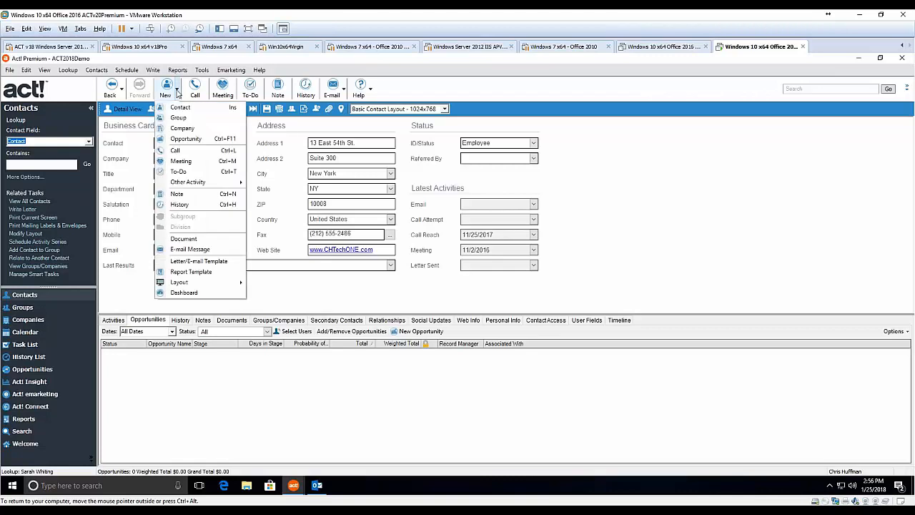
click(209, 141)
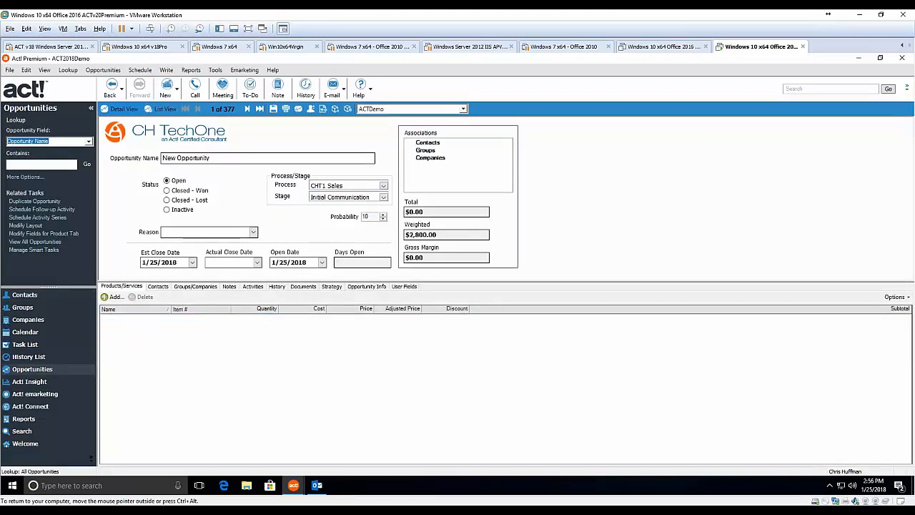
View the new opportunity's linked contact and name the opportunity Big Factory Deal.
click(160, 287)
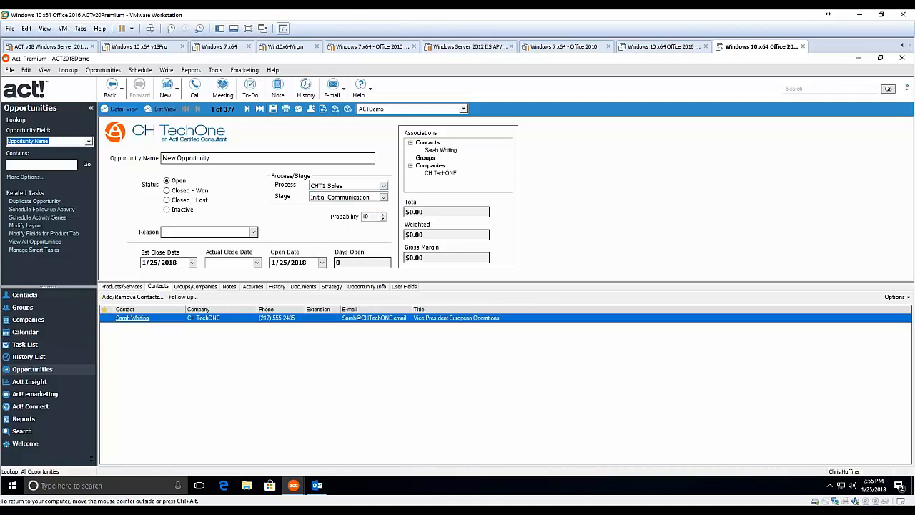
drag(230, 158, 33, 142)
text(Big Fac)
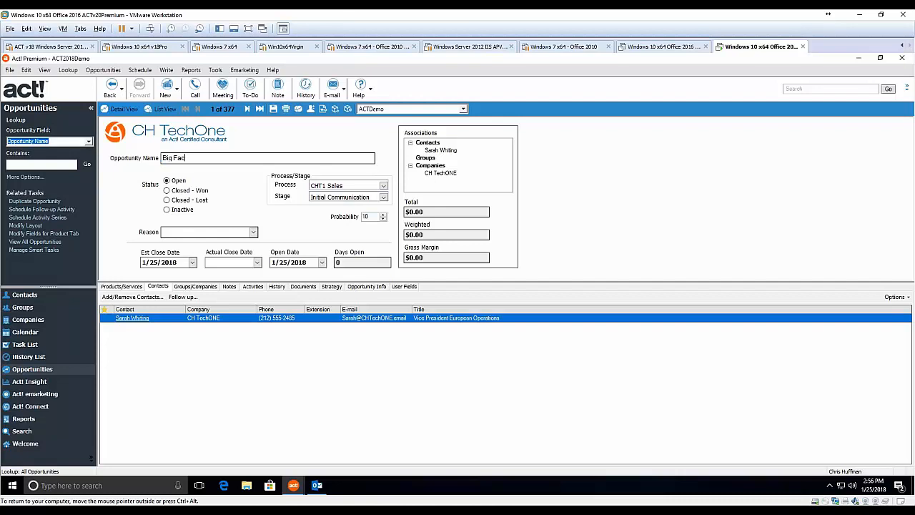
text(tory Deal)
Look through the opportunity's available stages and reasons.
click(384, 198)
click(384, 198)
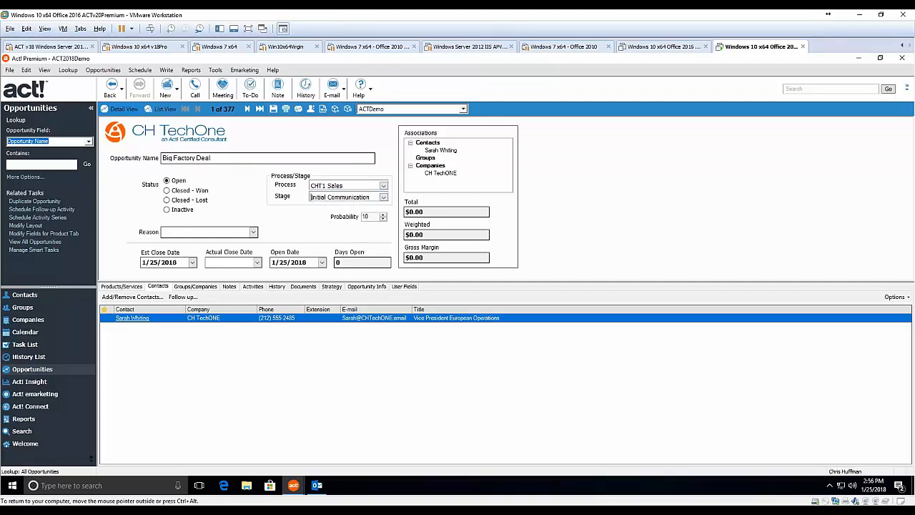
click(253, 235)
click(253, 234)
Add the Mini Core Replacement product to the Big Factory Deal opportunity.
click(137, 288)
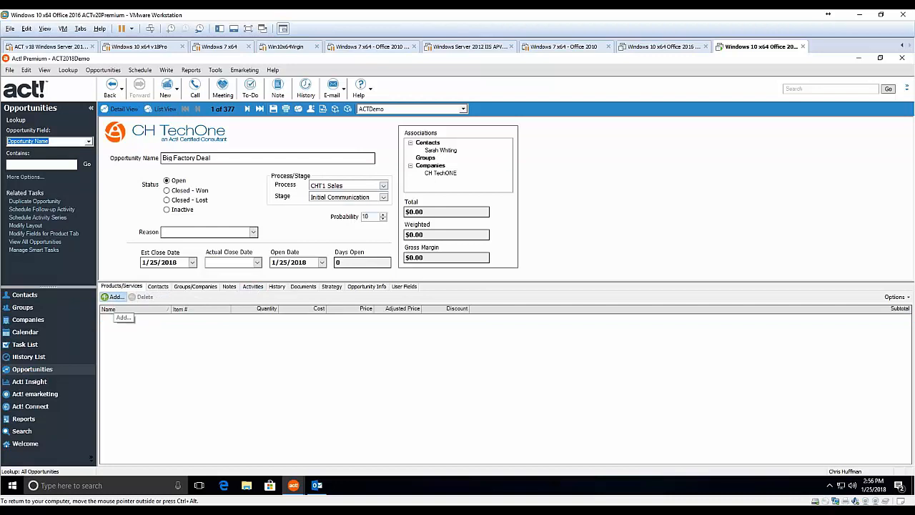
click(115, 296)
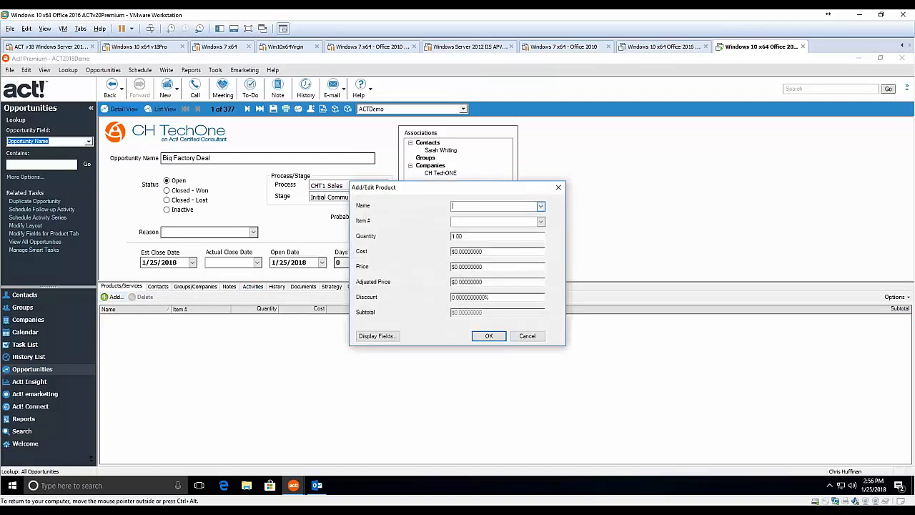
click(486, 212)
click(486, 336)
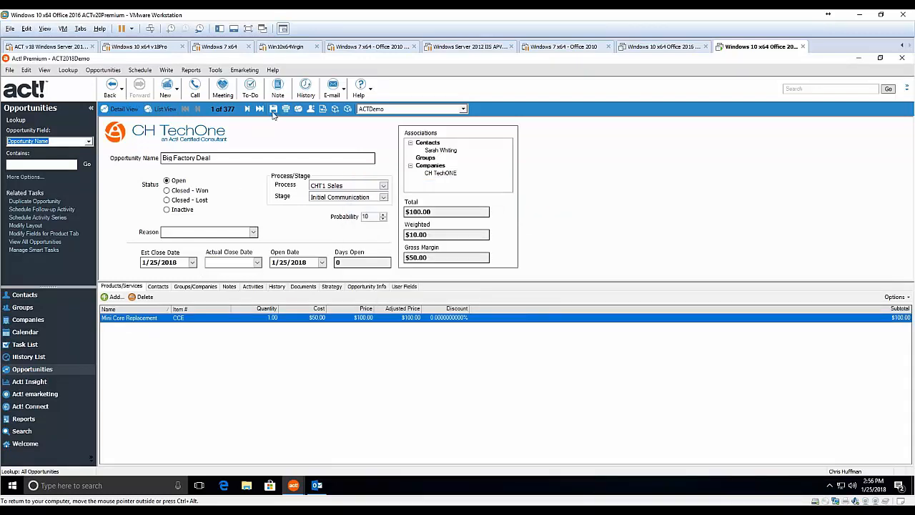
Follow the Big Factory Deal from its linked contact to the CH TechONE company's opportunities, and back through the contact to the opportunity.
click(161, 286)
click(147, 318)
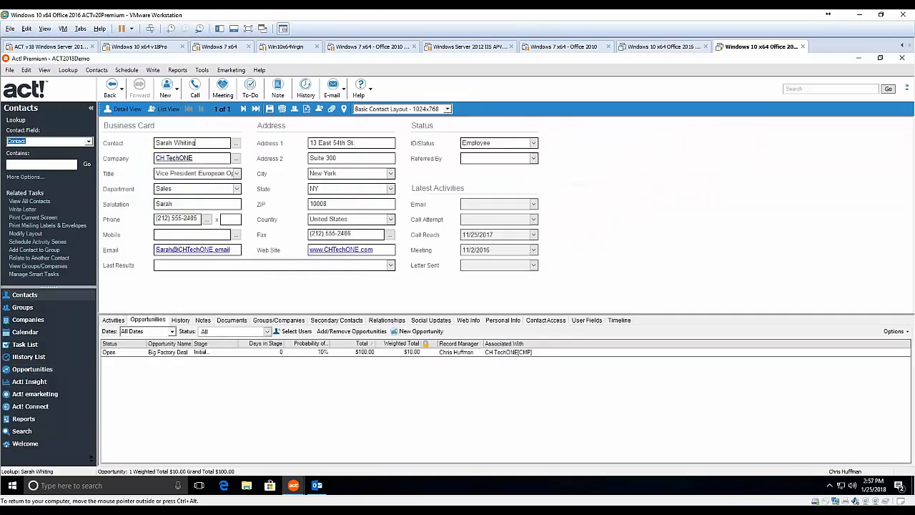
click(187, 160)
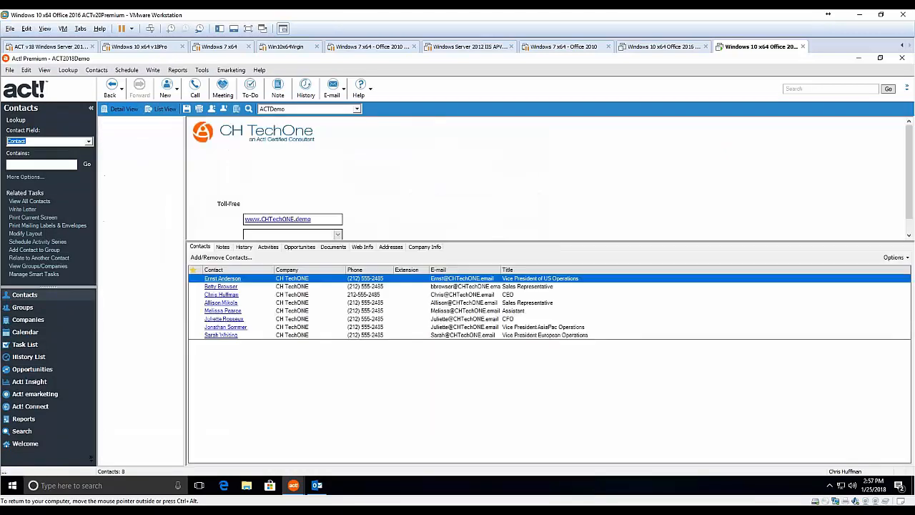
click(297, 246)
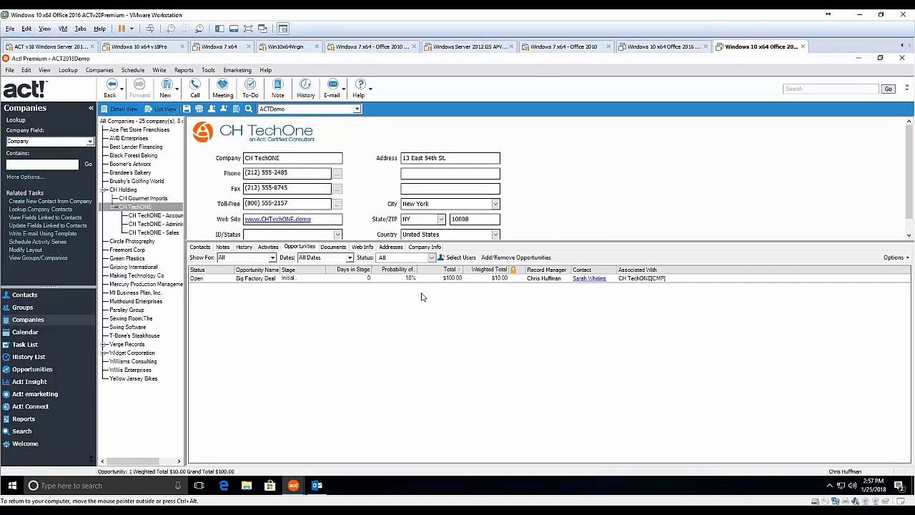
click(601, 283)
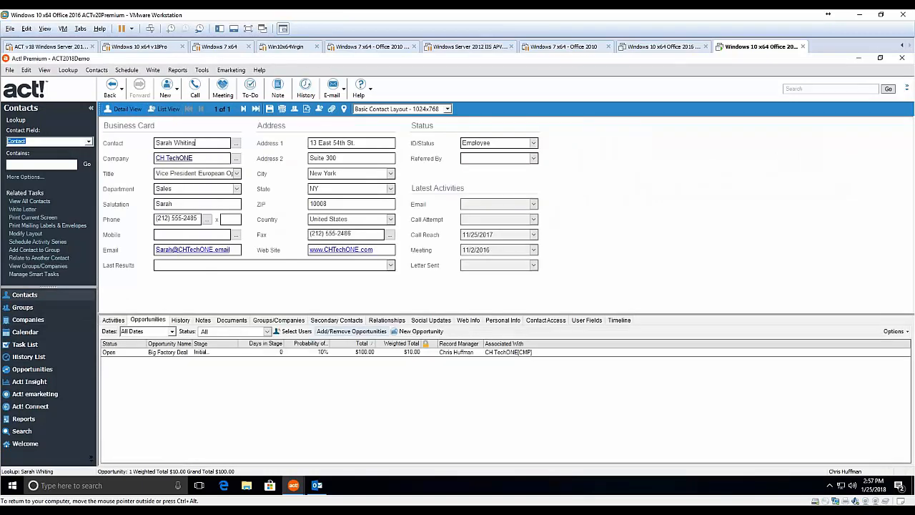
click(210, 351)
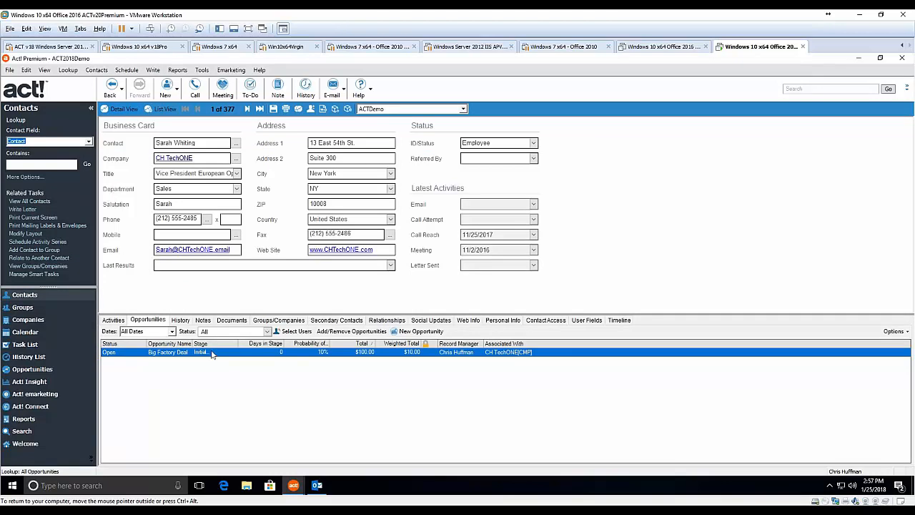
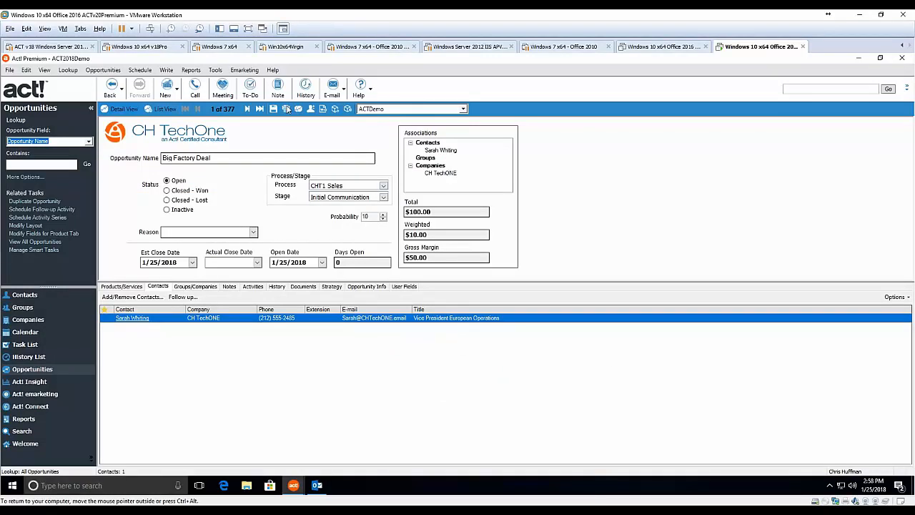
Open the application preferences and disable Act! announcements, keeping custom messaging off.
click(208, 72)
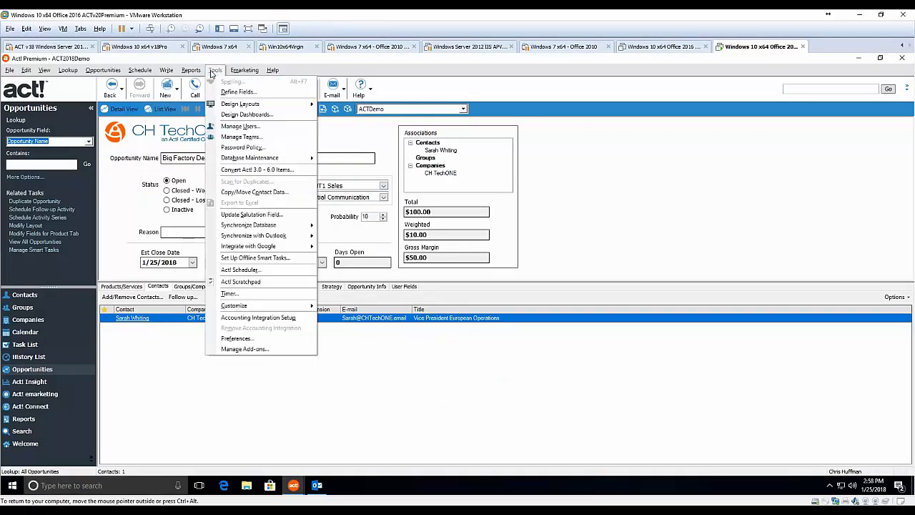
click(254, 340)
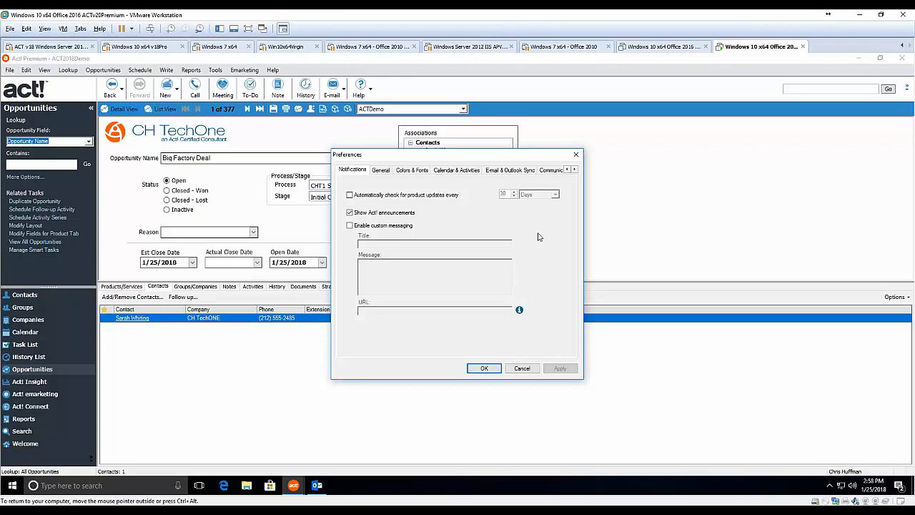
click(394, 229)
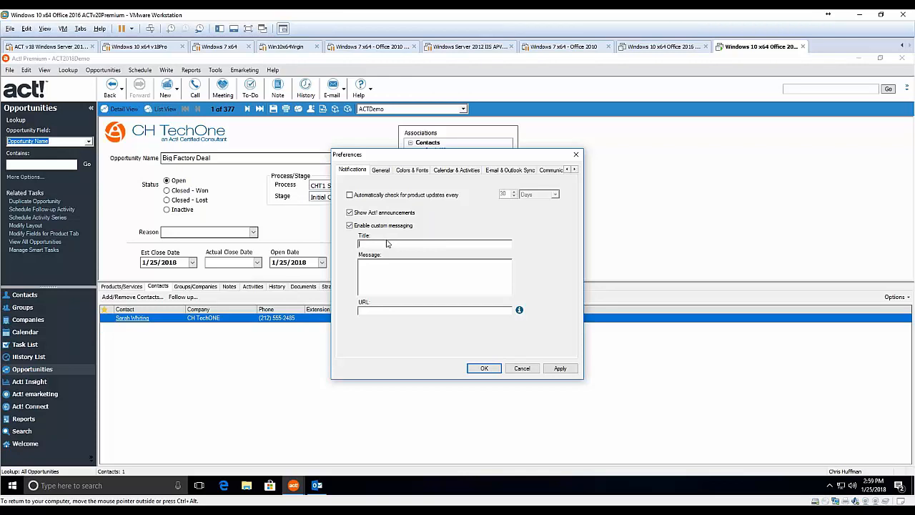
click(391, 225)
click(396, 219)
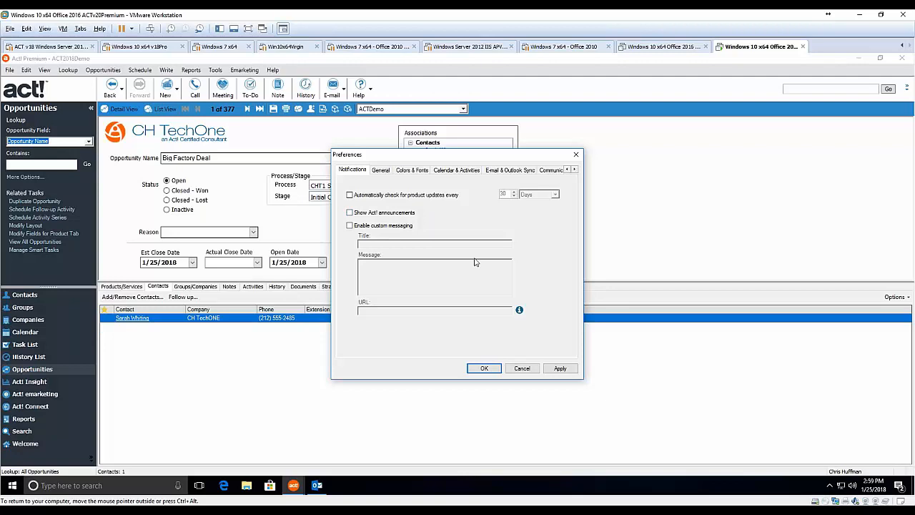
Examine the general preferences, including the quote and salutation settings, and leave both dialogs without changes.
click(380, 171)
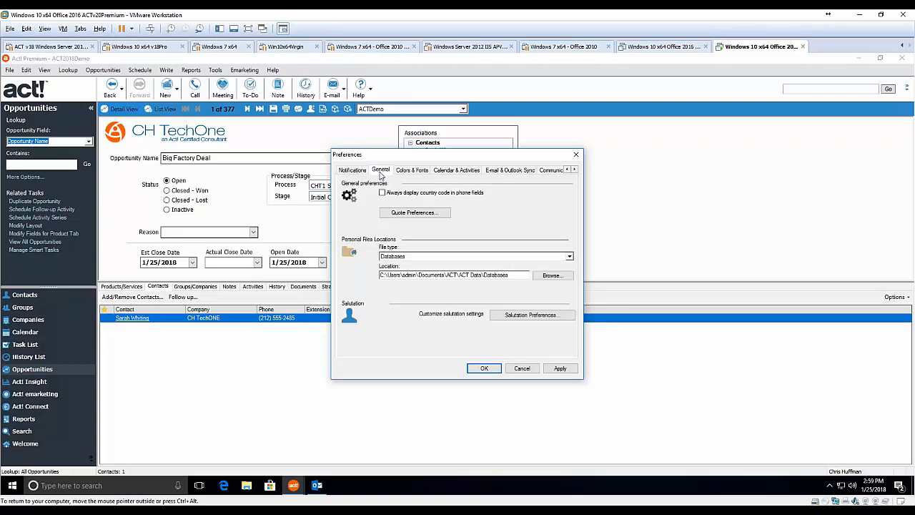
click(413, 194)
click(414, 212)
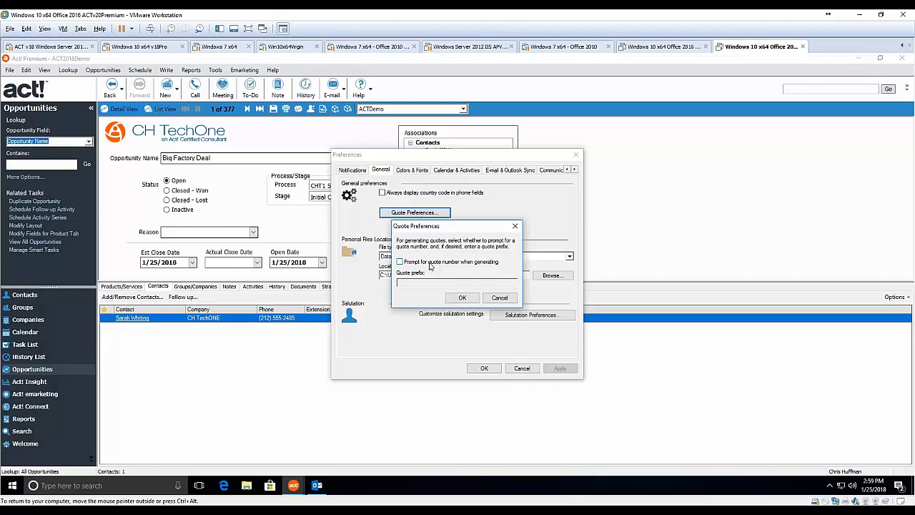
click(499, 298)
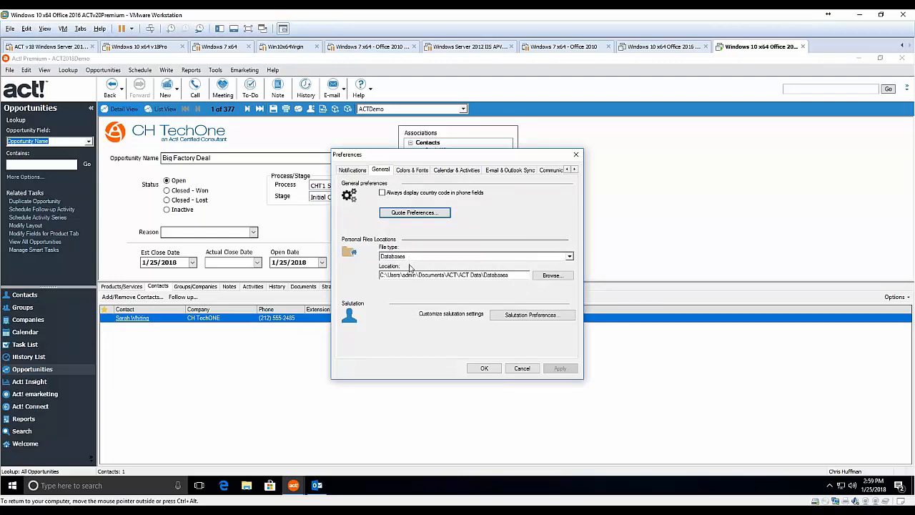
click(547, 315)
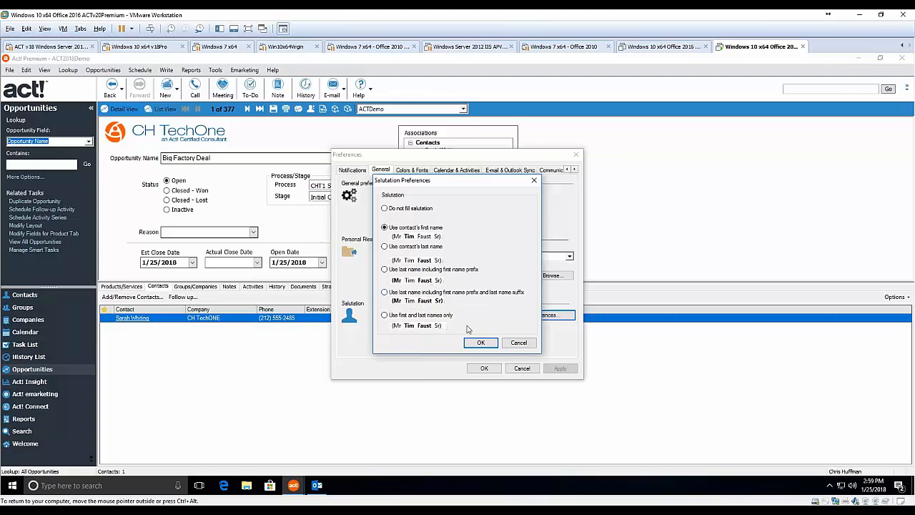
click(520, 343)
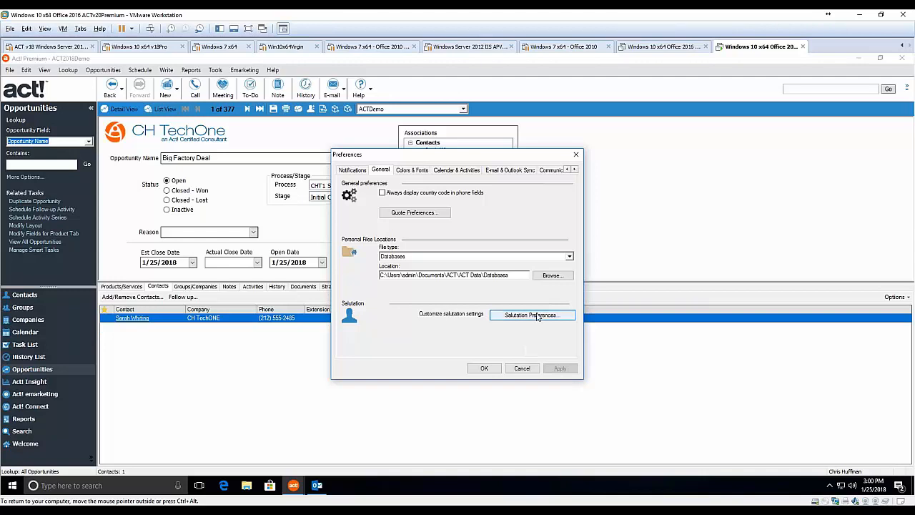
Examine the Contact Tab's color and font preferences and the display options of the Windows desktop.
click(413, 172)
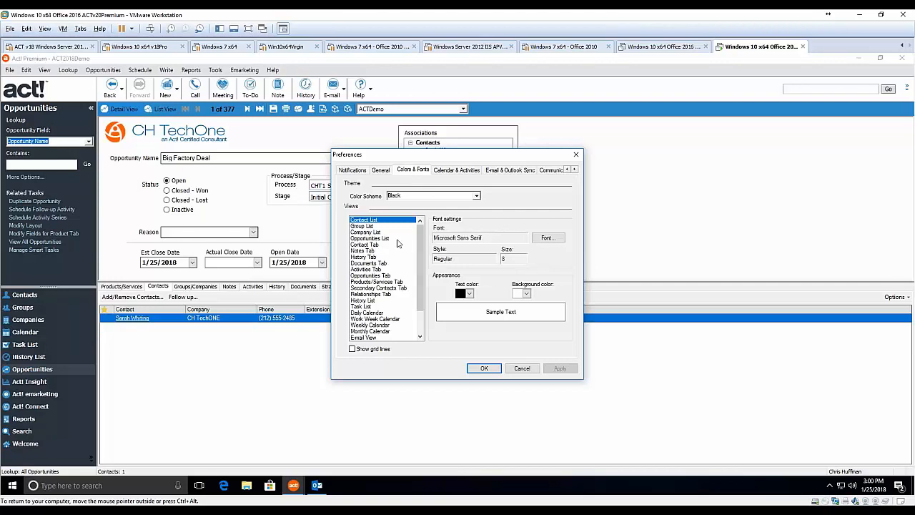
click(375, 245)
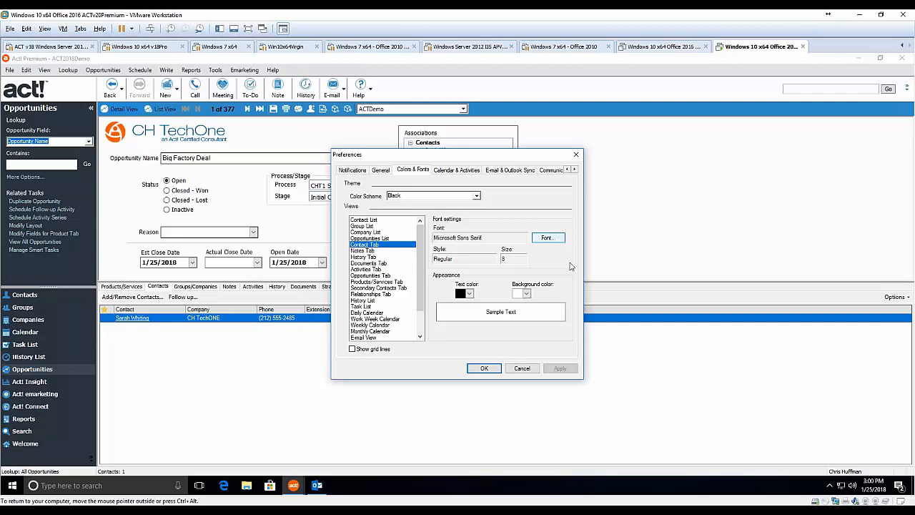
right_click(360, 484)
click(406, 414)
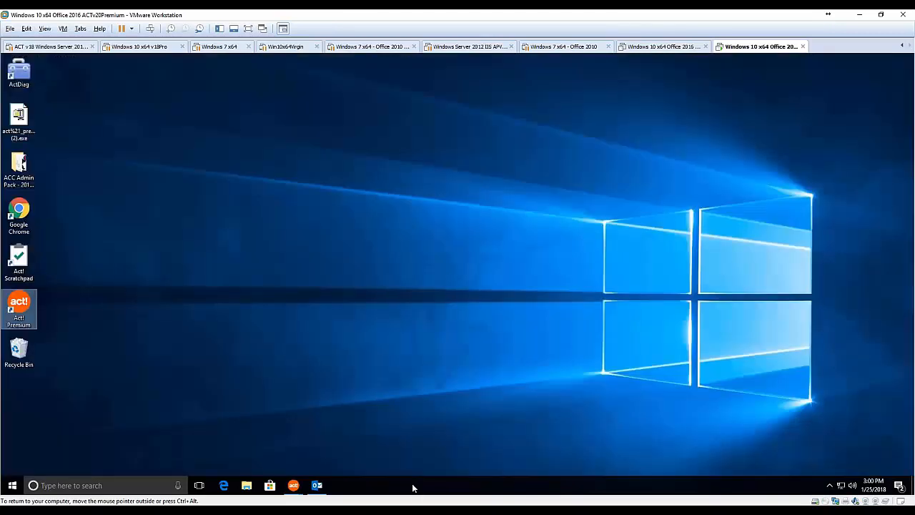
click(319, 319)
right_click(321, 323)
click(350, 409)
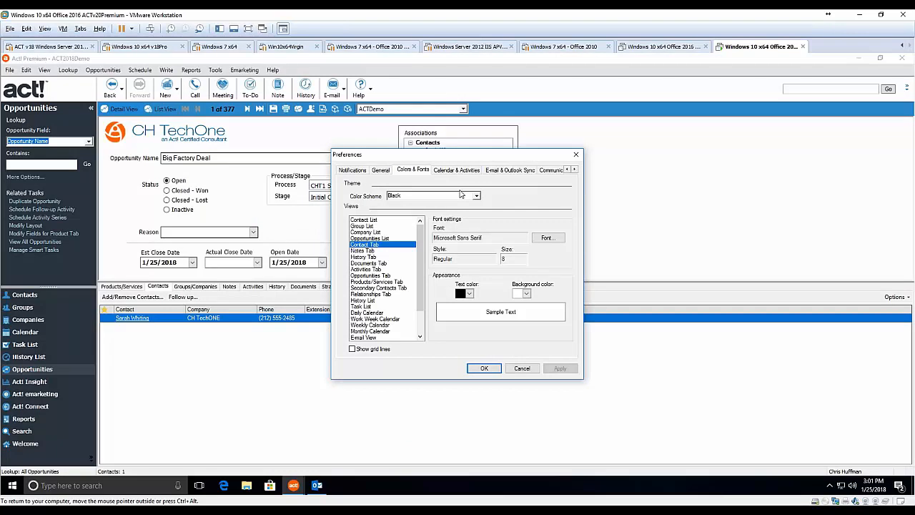
Look through the color scheme choices and the calendar preferences without changing them.
click(477, 196)
click(478, 198)
click(468, 171)
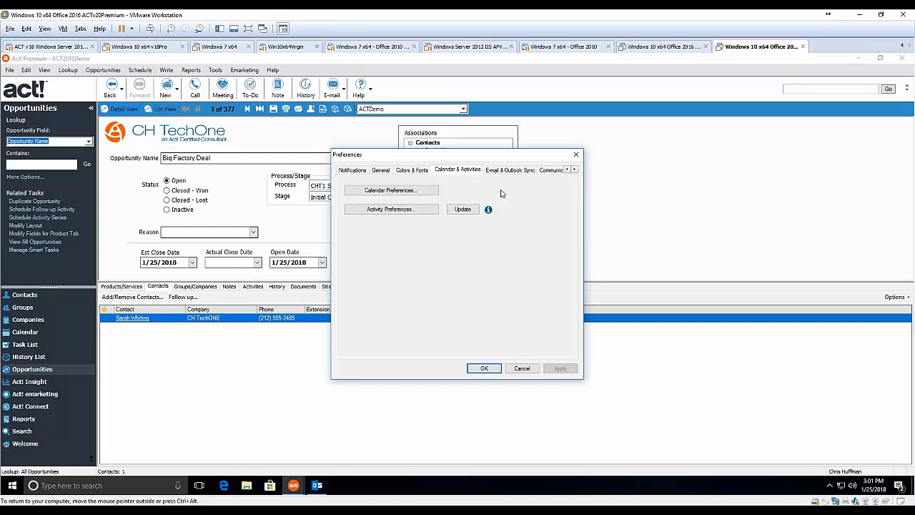
click(420, 190)
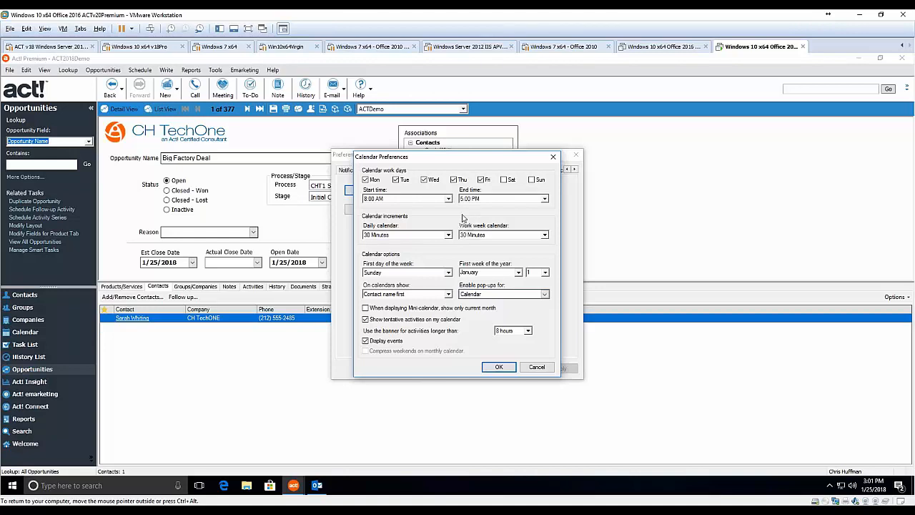
click(536, 367)
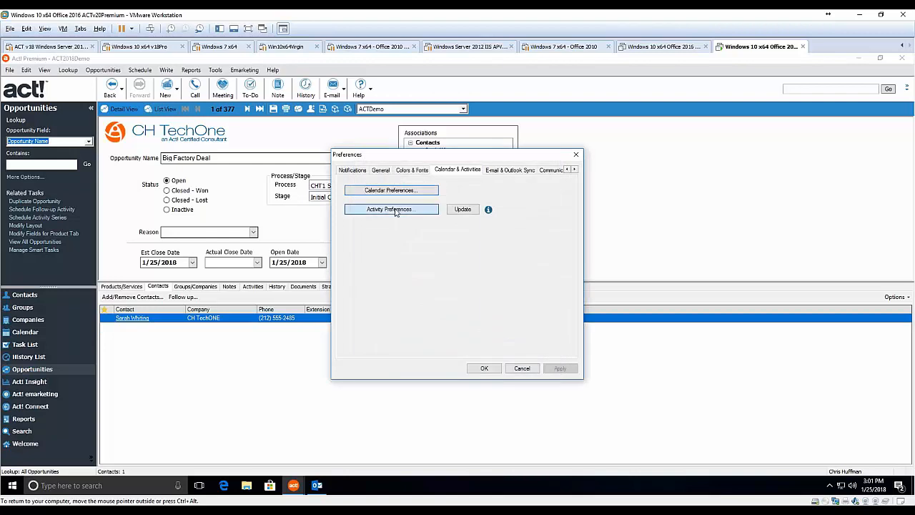
Examine the default activity preferences for the To-do, Call and Meeting types, and leave without changes.
click(391, 209)
click(371, 168)
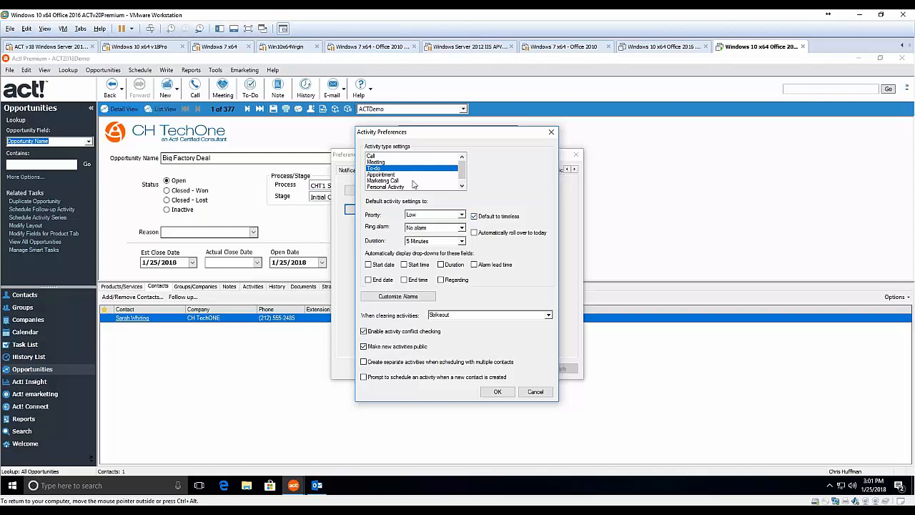
click(388, 157)
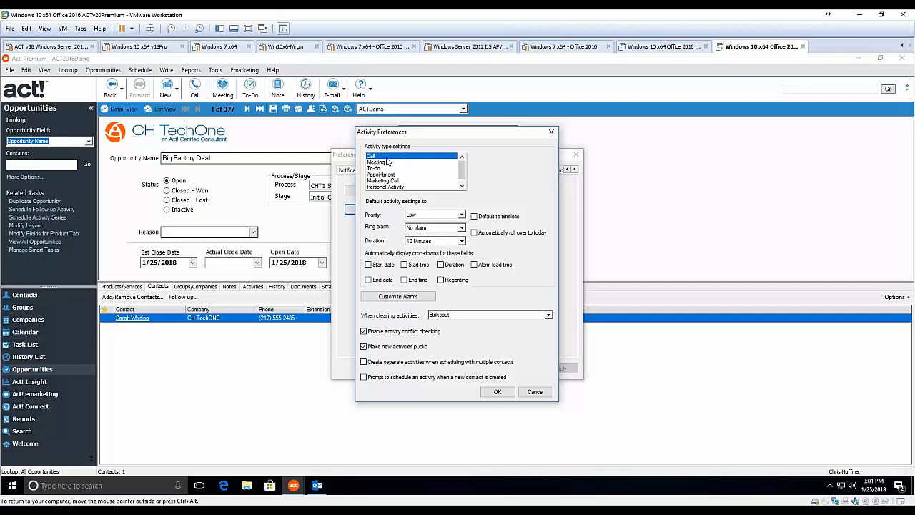
click(384, 164)
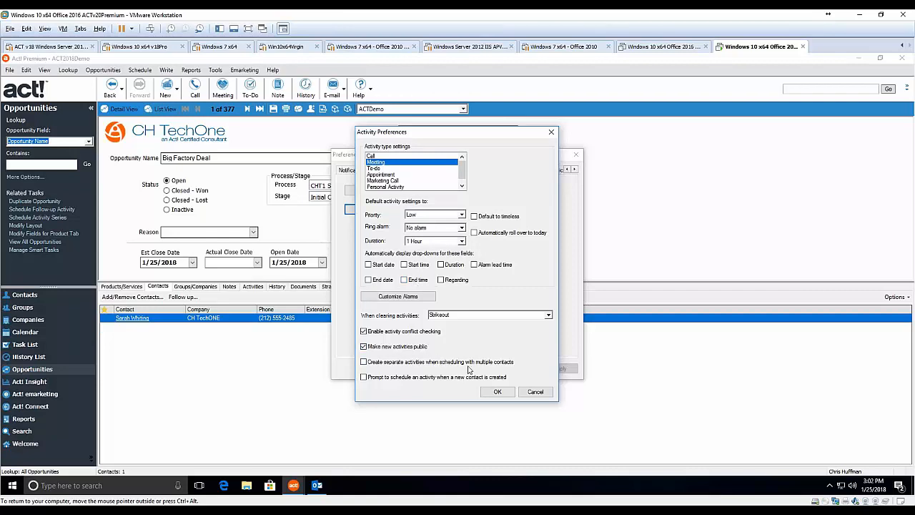
click(535, 393)
Review the email and Outlook sync preferences, and set the default word processor to Microsoft Word (recommended) in the communication preferences.
click(518, 172)
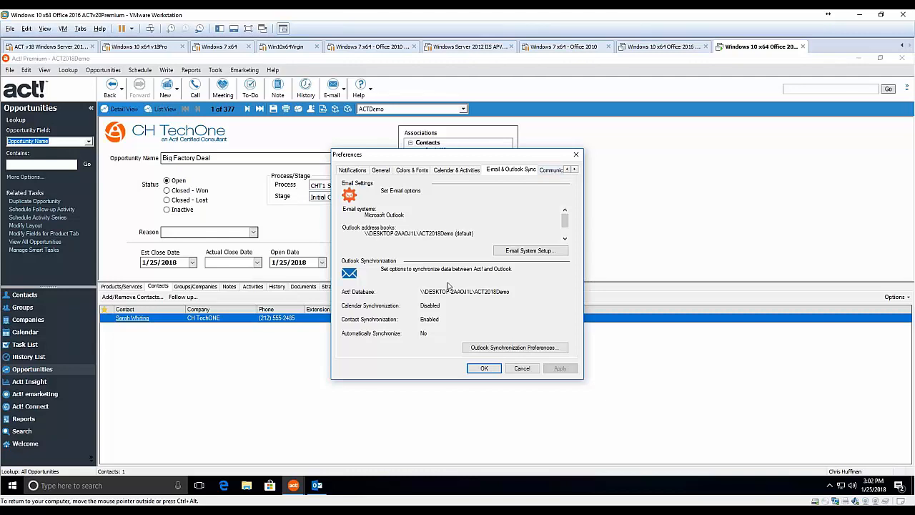
click(551, 170)
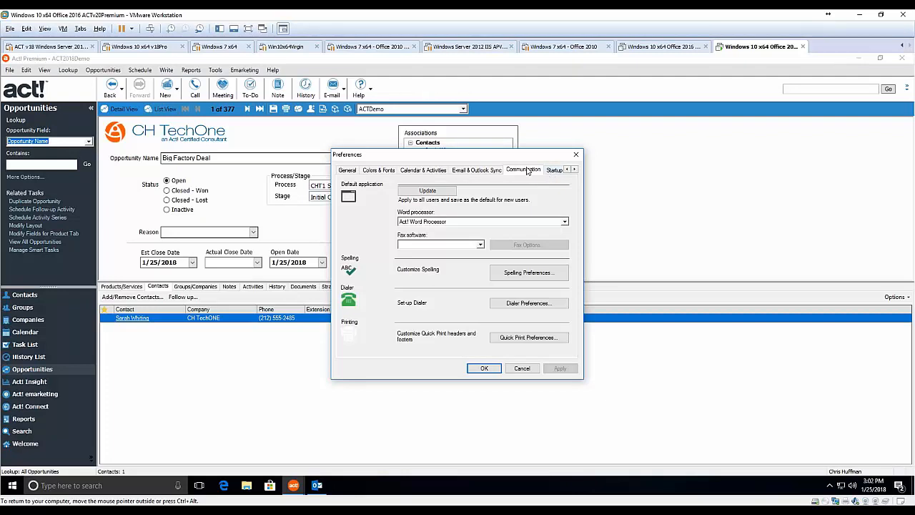
click(468, 223)
click(459, 238)
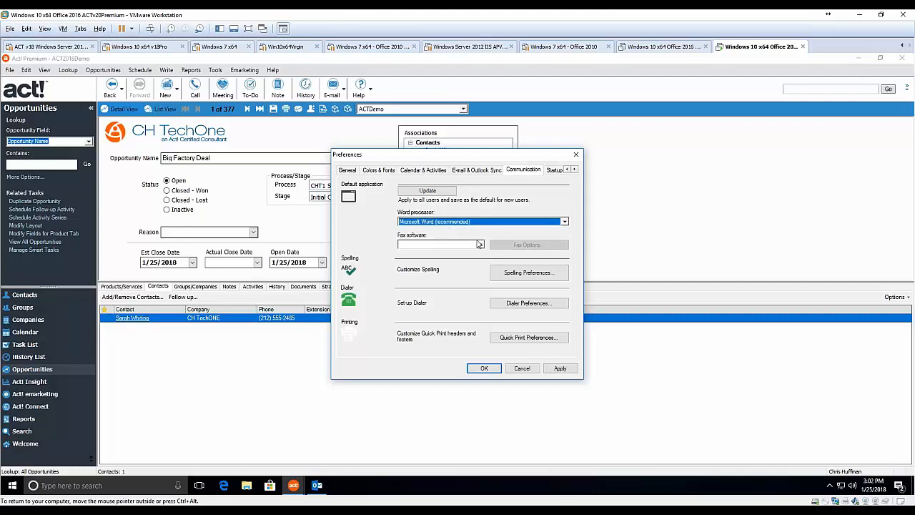
click(480, 245)
click(483, 246)
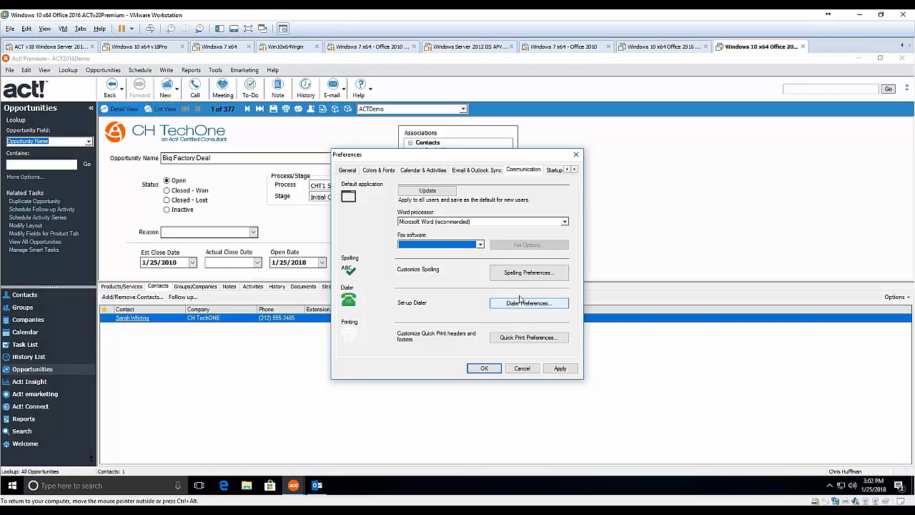
Set the startup view to Contacts in the startup preferences, and review the record creation options without changing them.
click(557, 171)
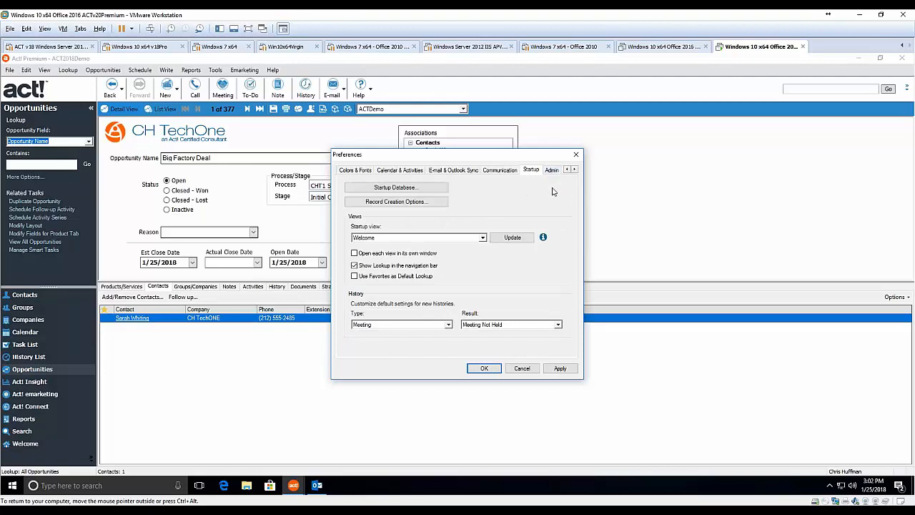
click(482, 237)
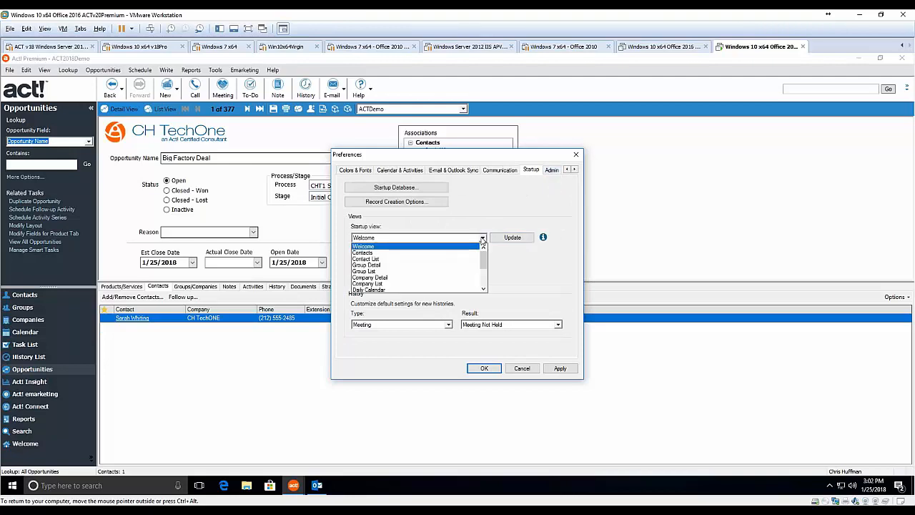
click(429, 252)
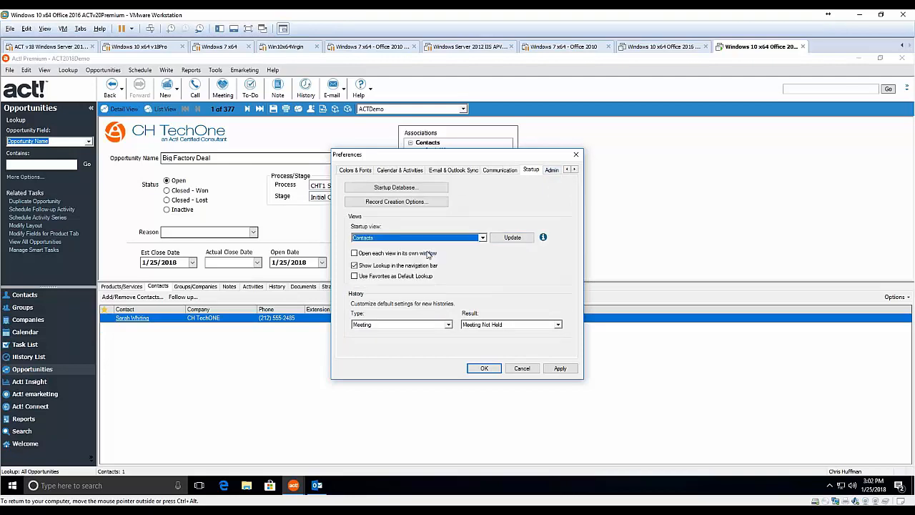
click(419, 204)
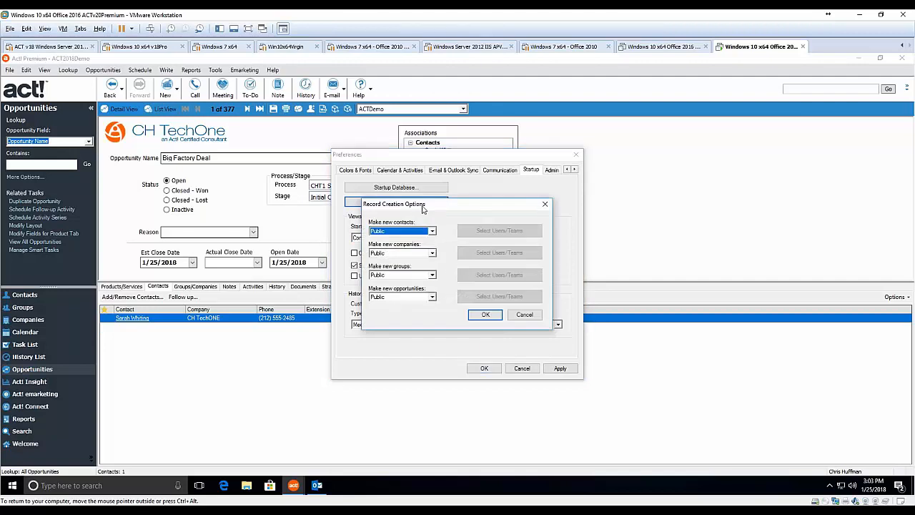
click(524, 314)
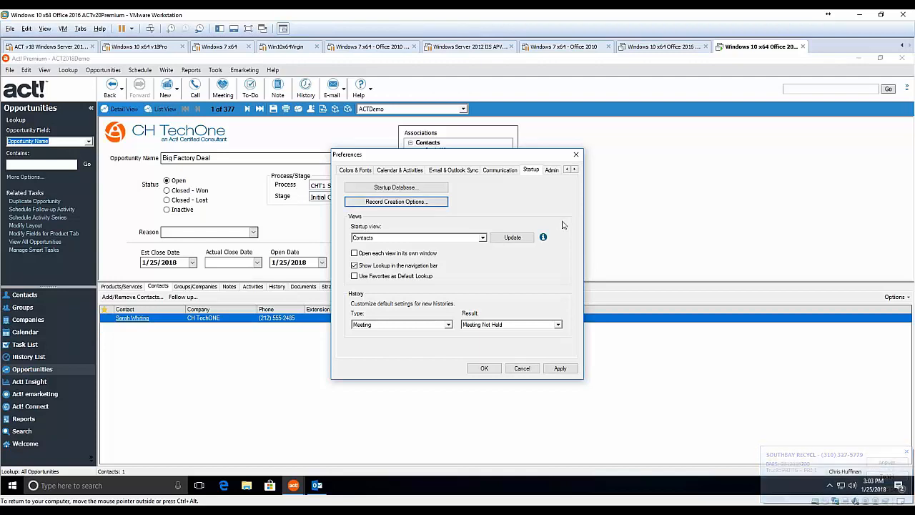
Examine the admin preferences and the list of first name prefixes in the name preferences, leaving them without changes.
click(552, 170)
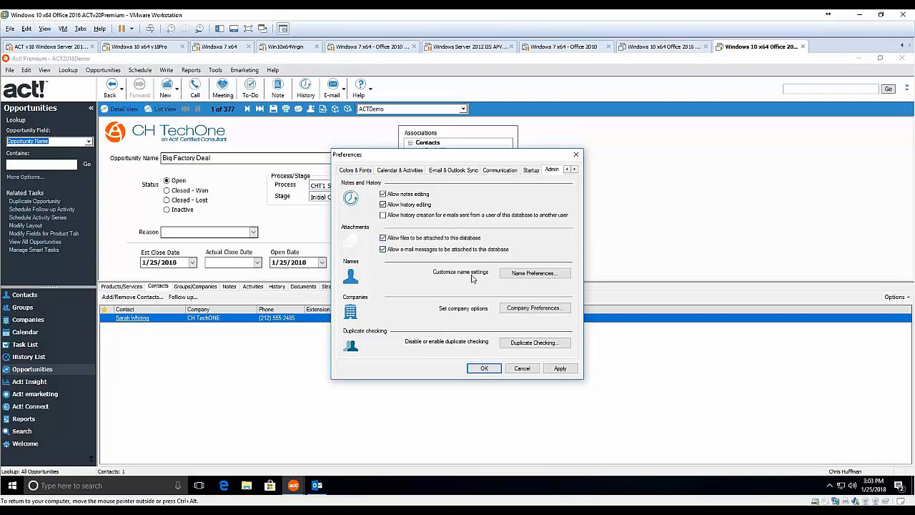
click(533, 273)
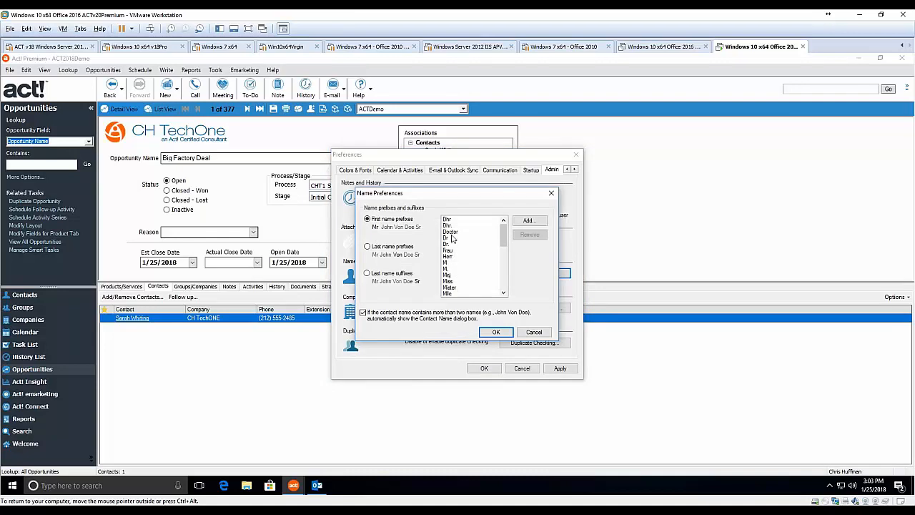
scroll(455, 266, down, 4)
scroll(455, 266, up, 4)
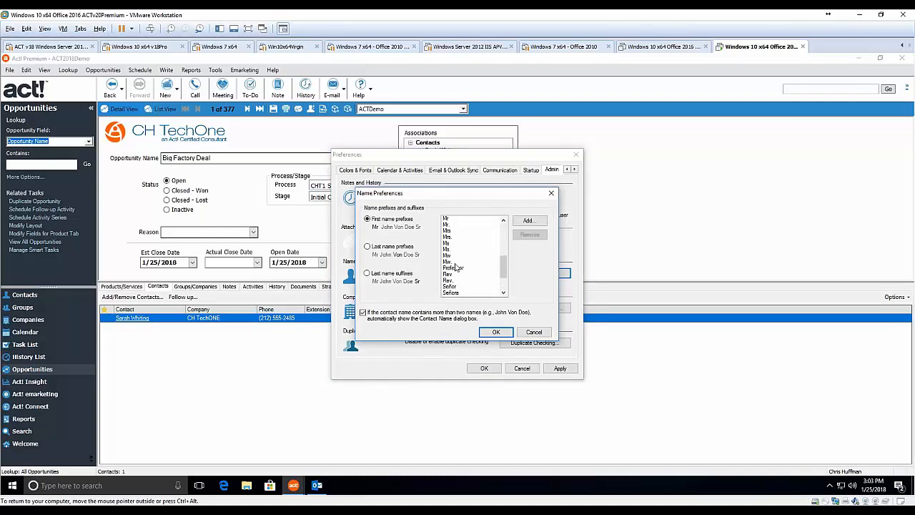
click(530, 333)
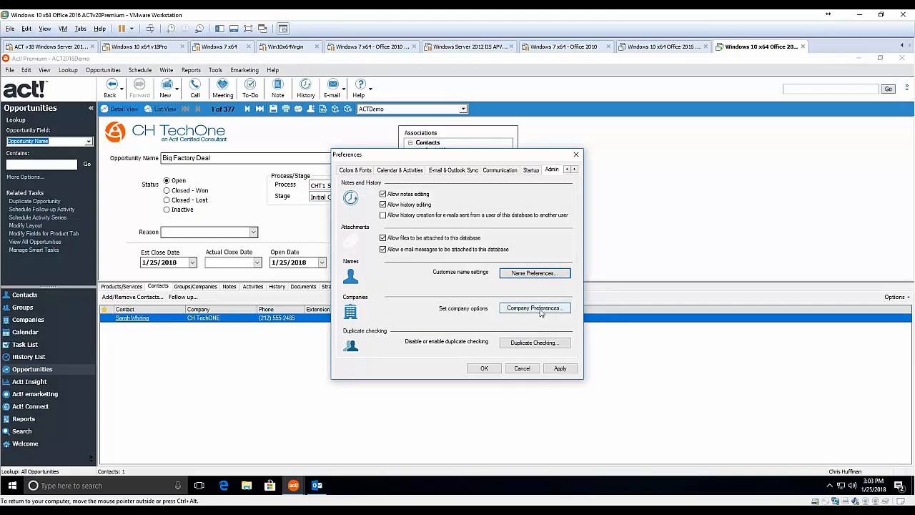
Review the duplicate checking criteria for contact records without changing them, and save the preferences.
click(541, 343)
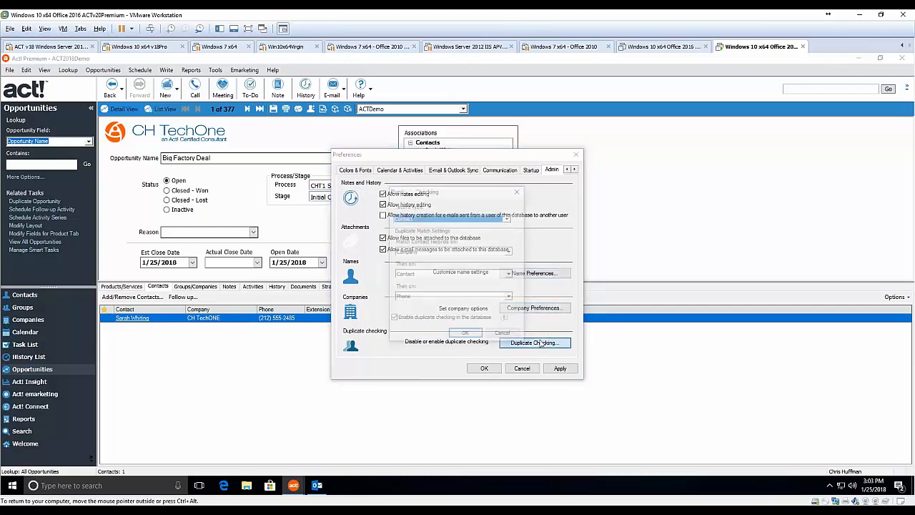
click(504, 334)
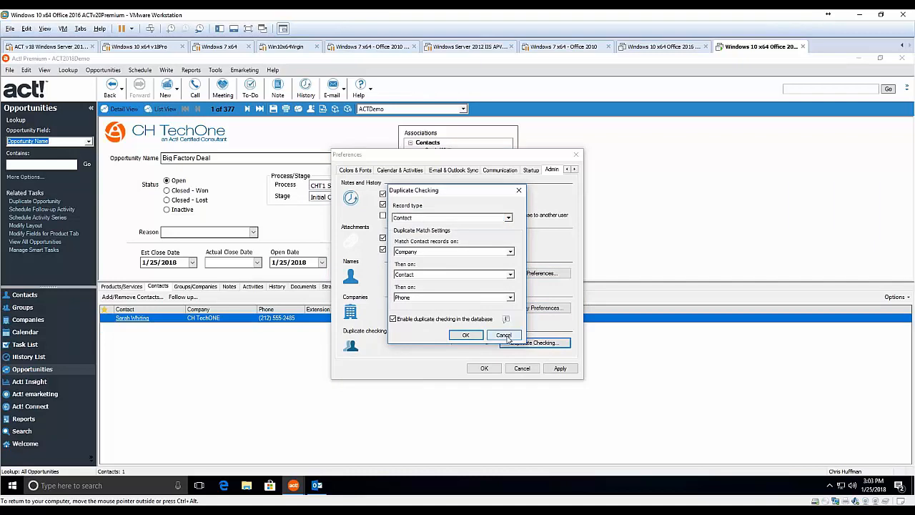
click(484, 368)
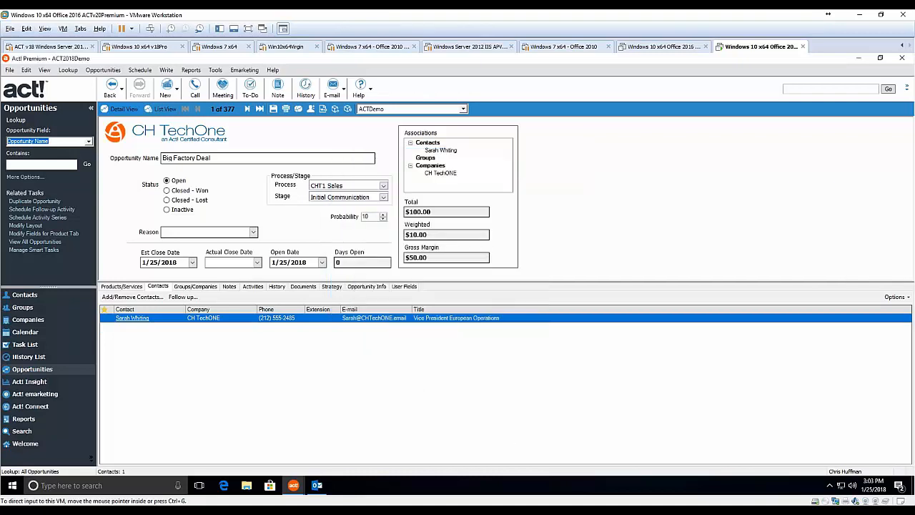